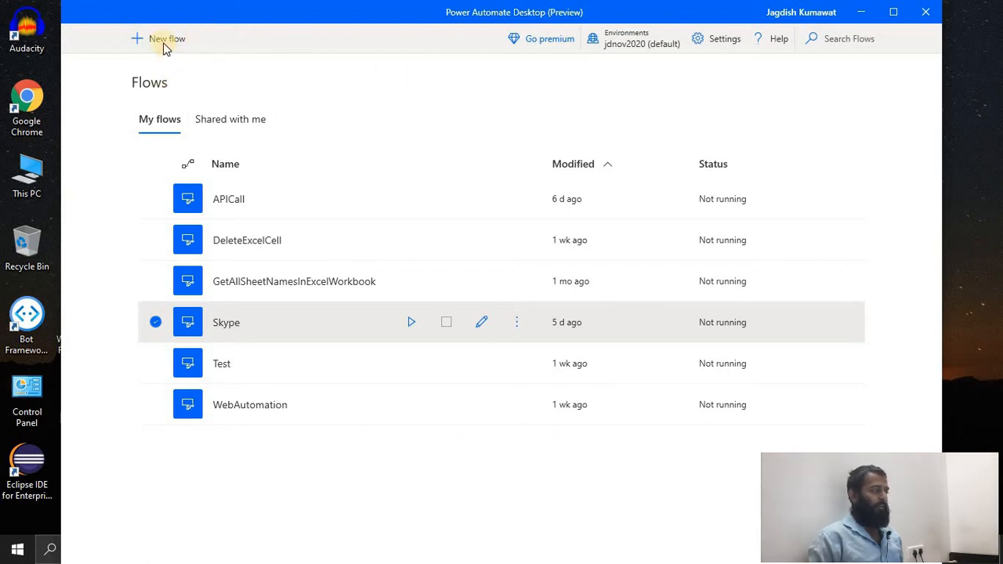
Create a new desktop flow named GetTemperatureOfMumbaiCity.
left_click(163, 43)
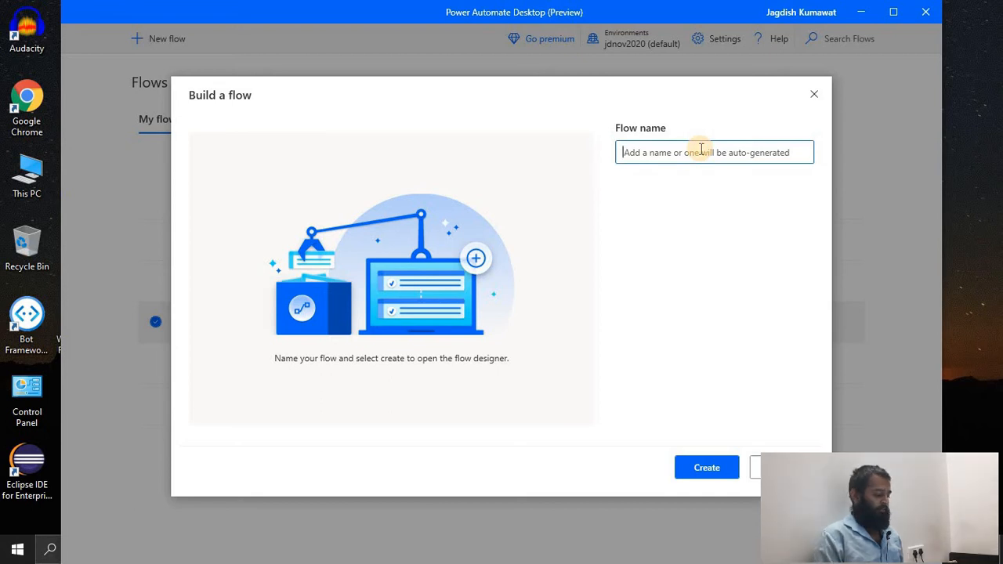
type("Get")
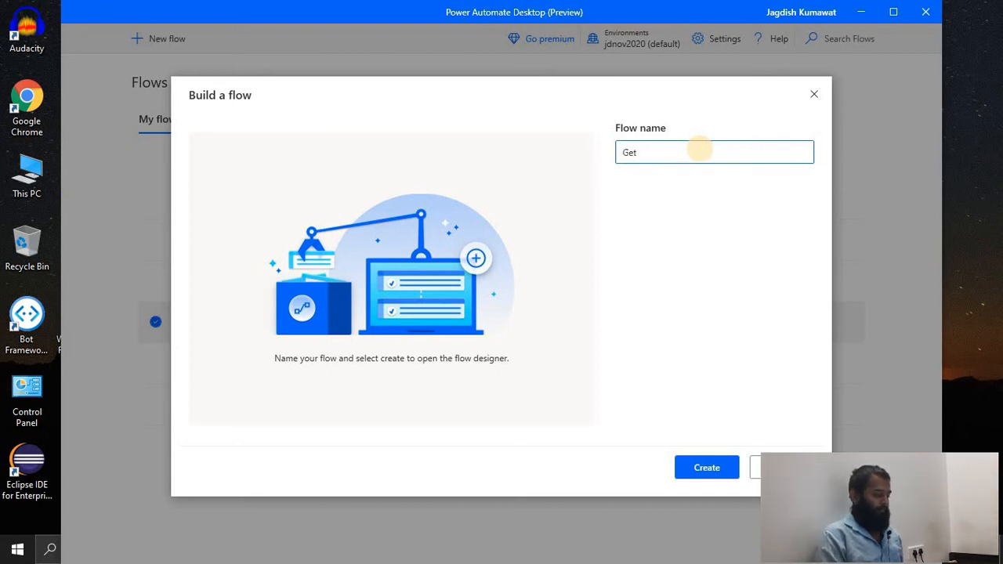
type("Tem")
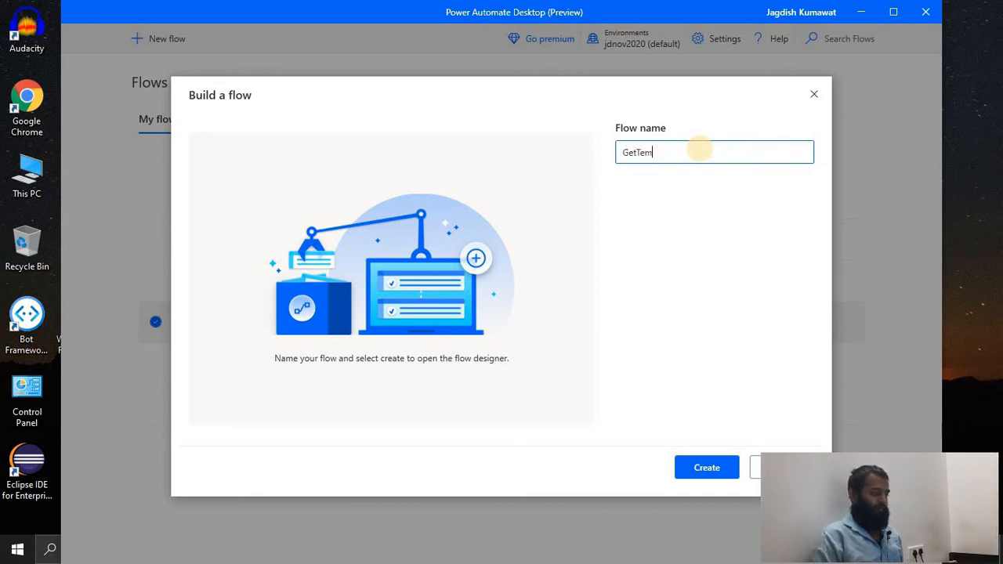
type("peratureC")
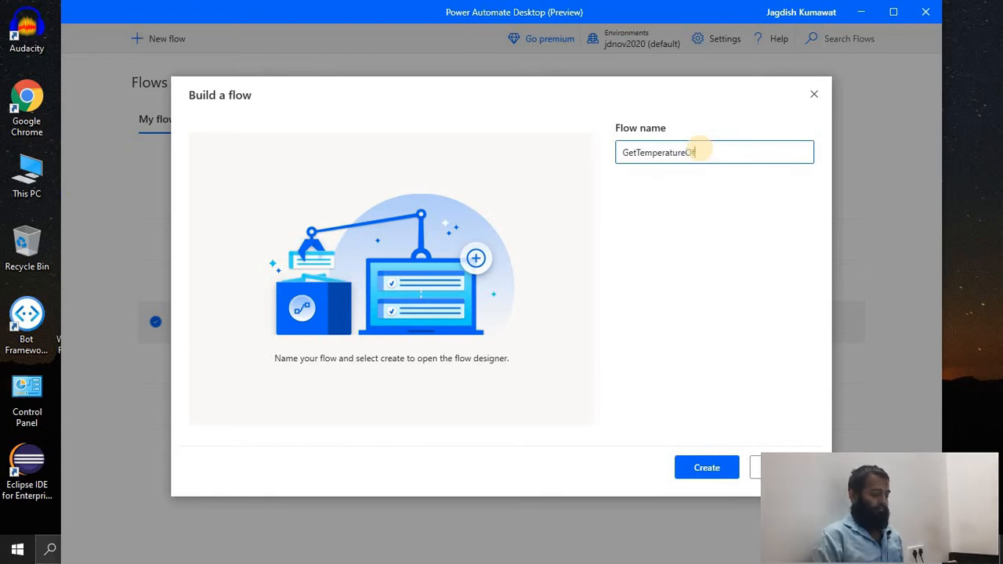
type("fMumbai")
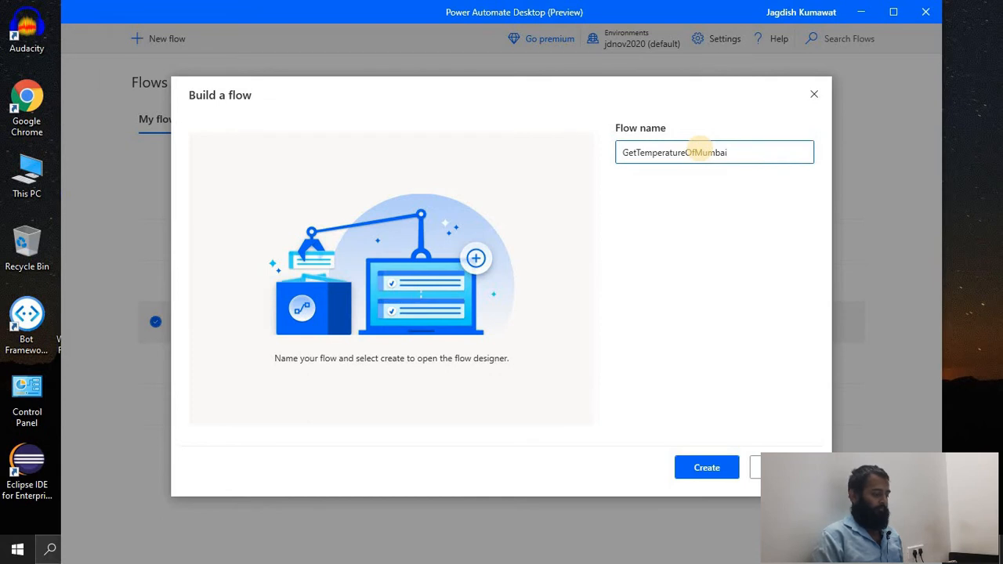
type("City")
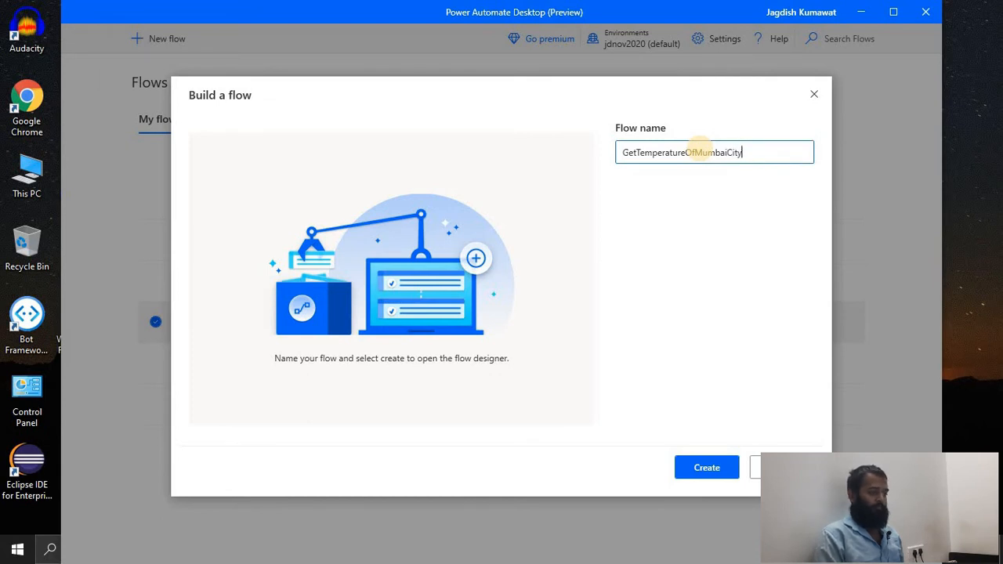
left_click(711, 467)
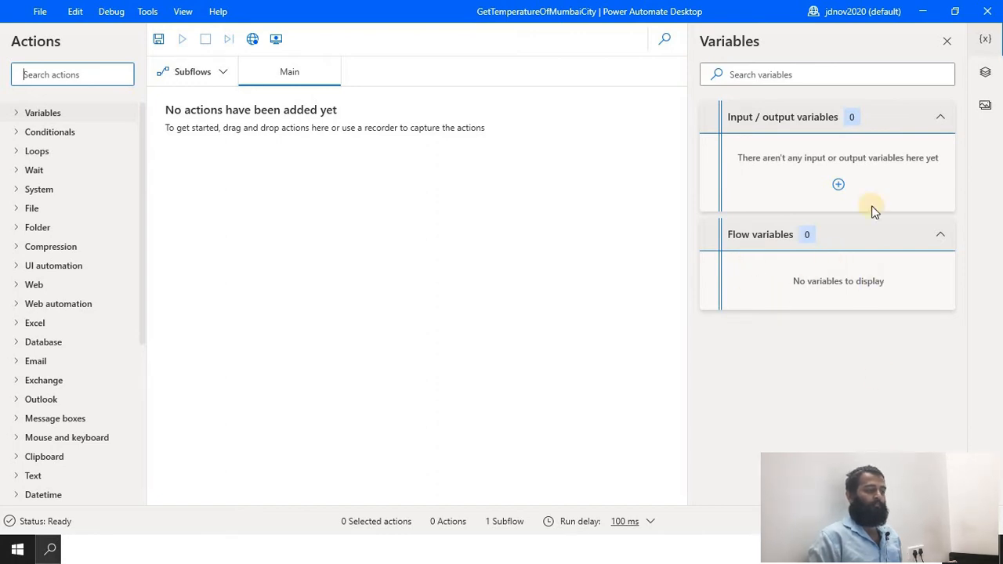
Look over the flow's UI elements, images and variables, and the list of available action categories.
left_click(979, 72)
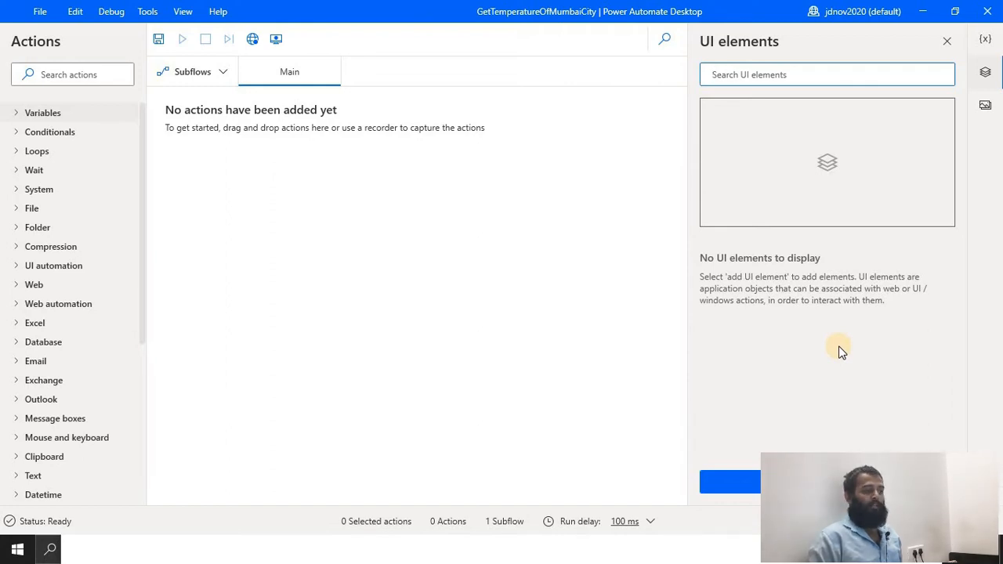
left_click(987, 102)
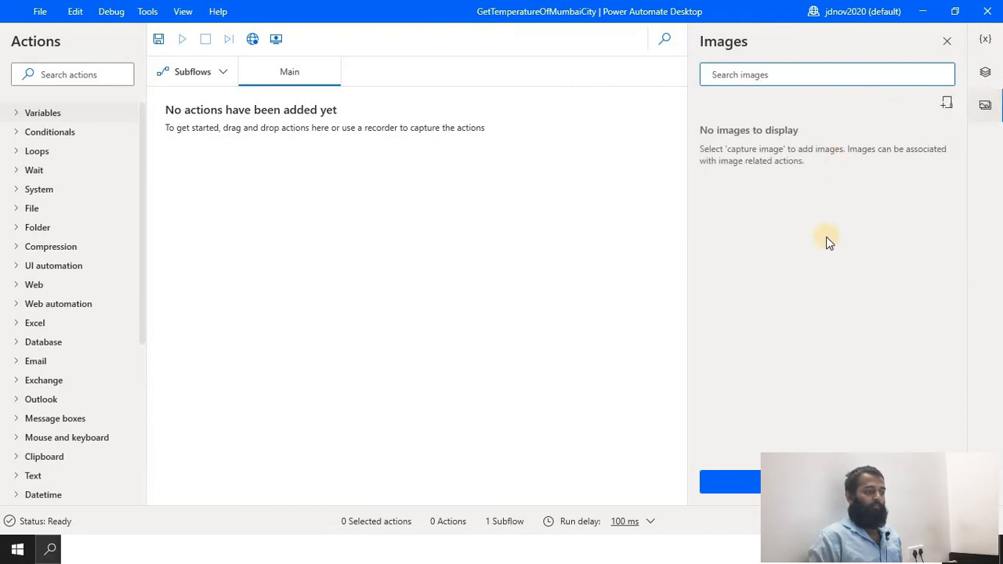
left_click(984, 39)
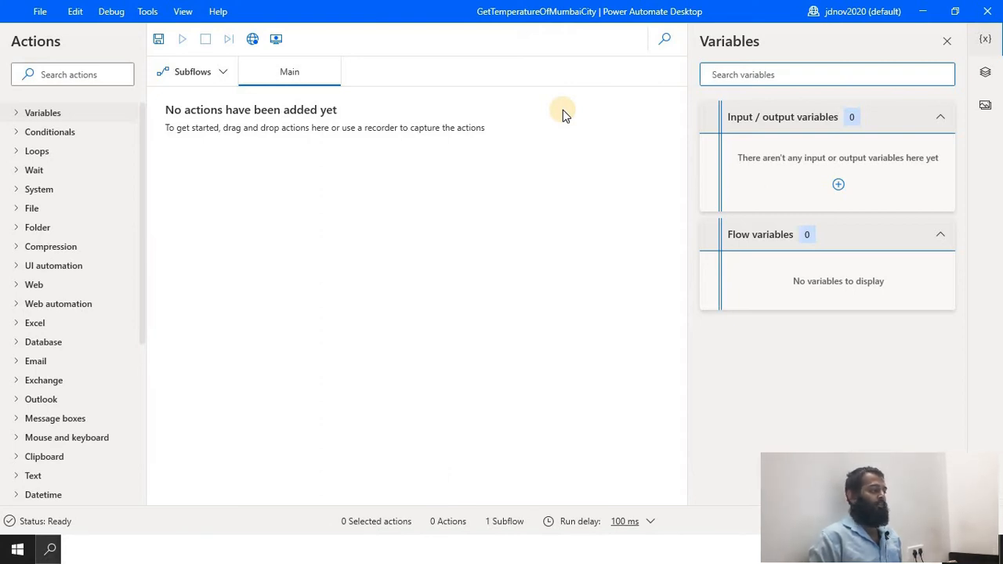
scroll(13, 386, "down", 1)
scroll(12, 384, "down", 5)
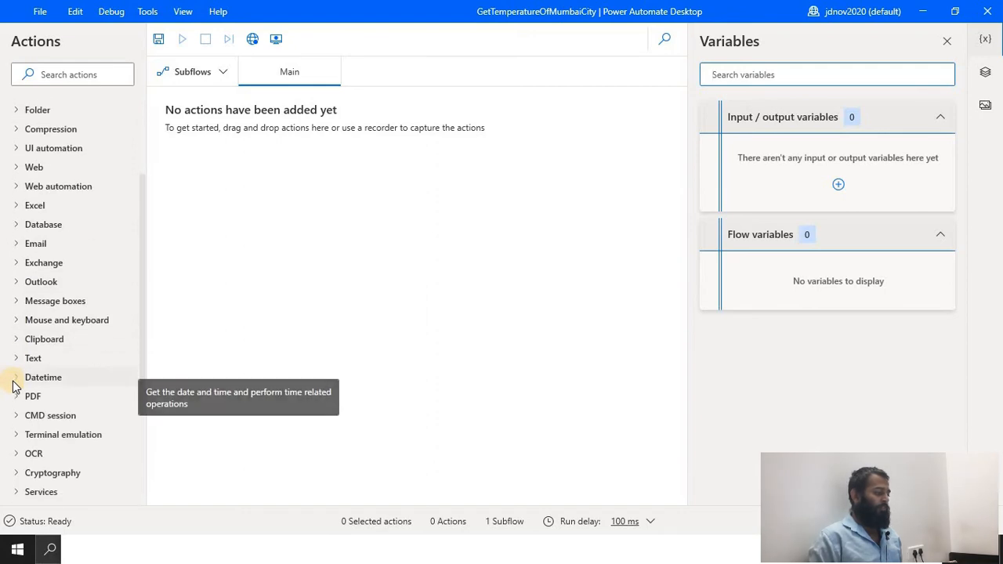
scroll(12, 385, "up", 6)
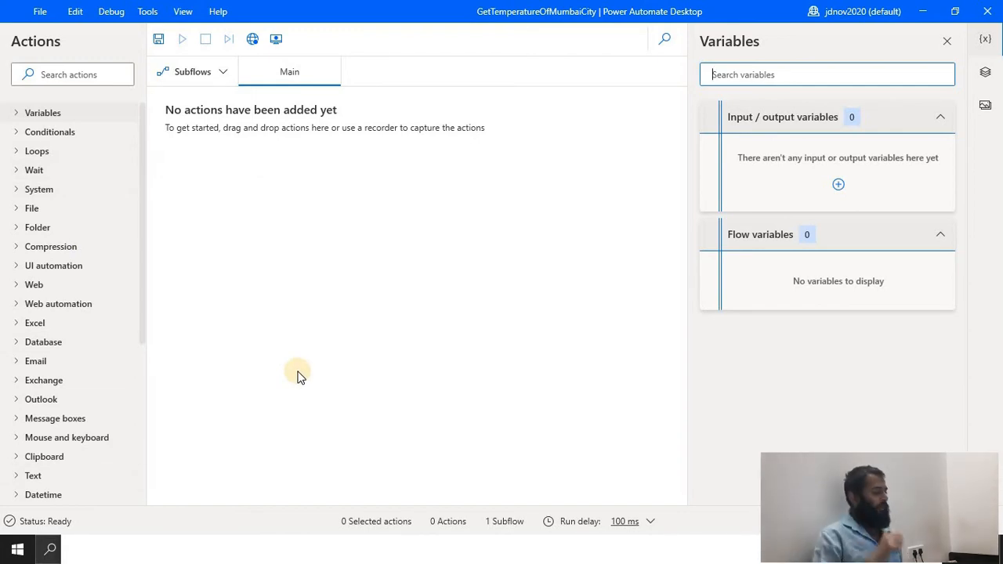
Add the Launch new Chrome web automation action to the Main subflow.
left_click(19, 307)
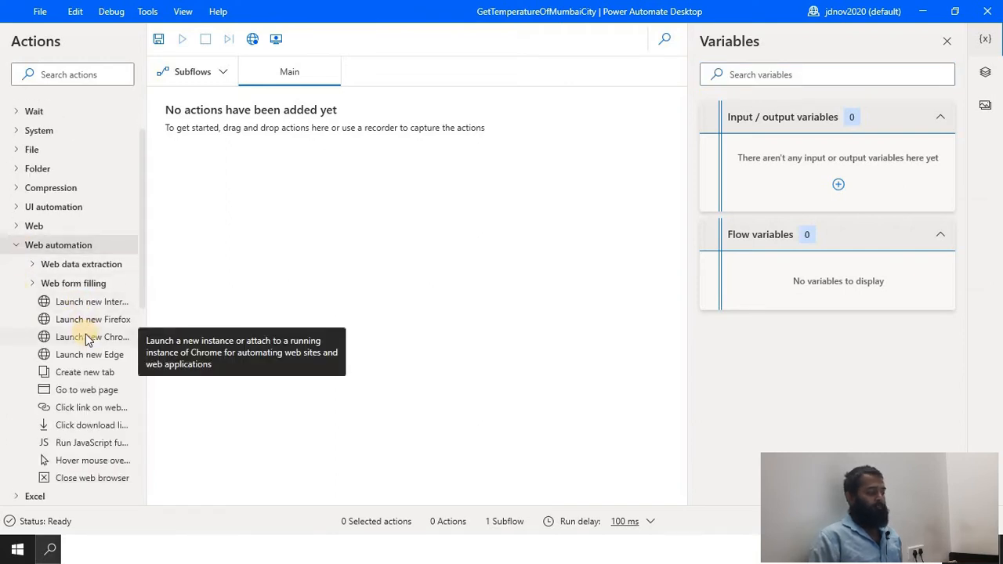
left_click_drag(82, 337, 383, 167)
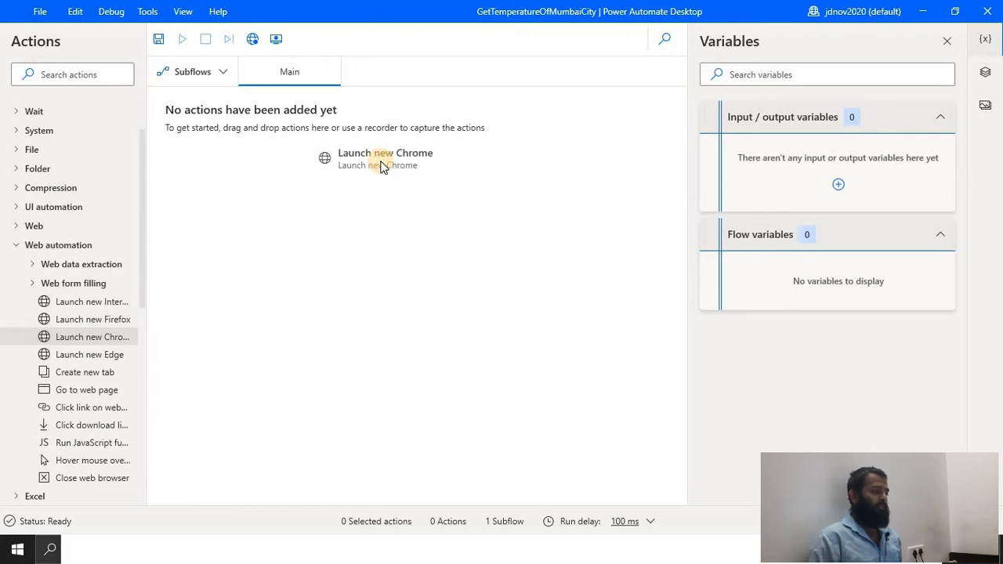
left_click_drag(382, 166, 382, 166)
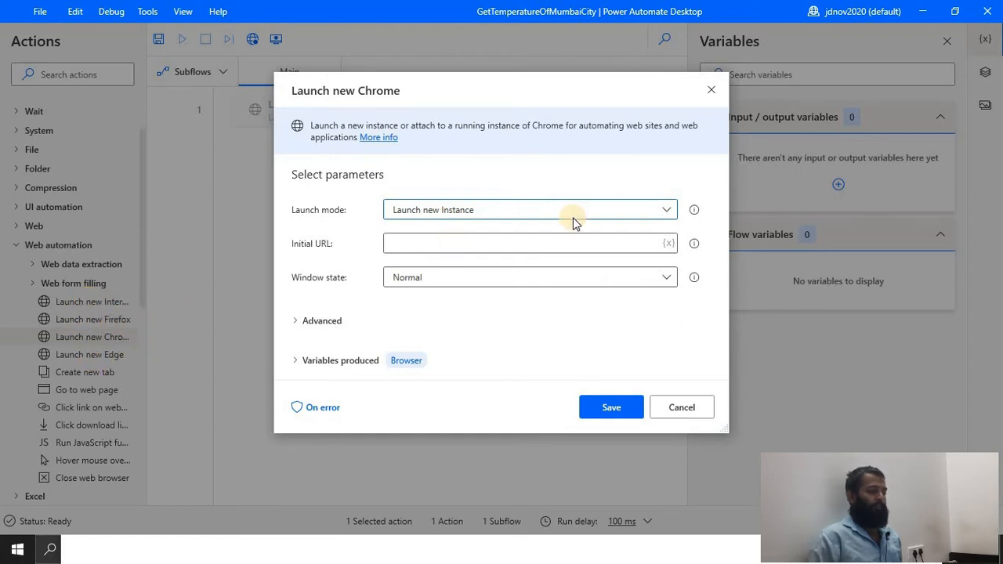
left_click(441, 247)
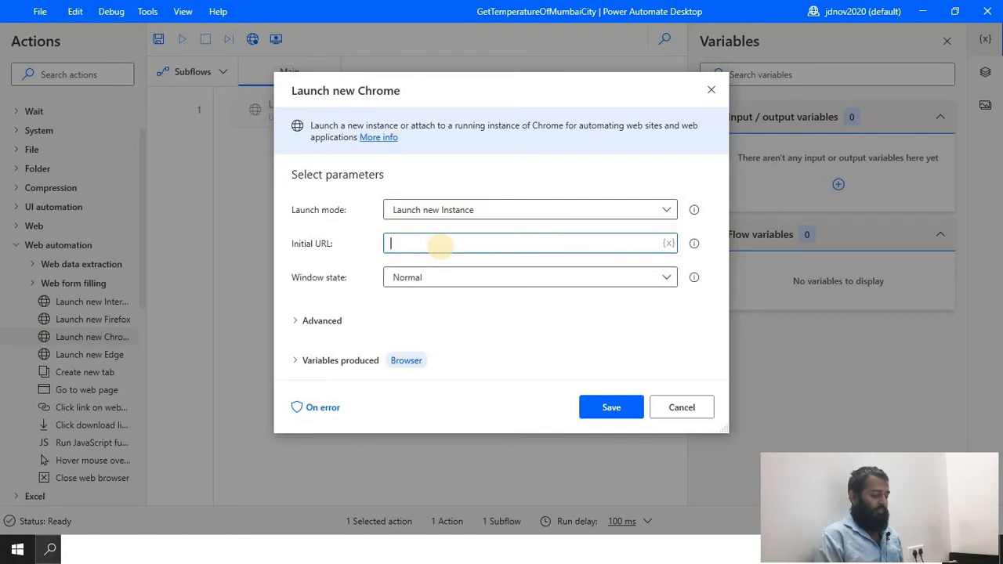
type("https:/")
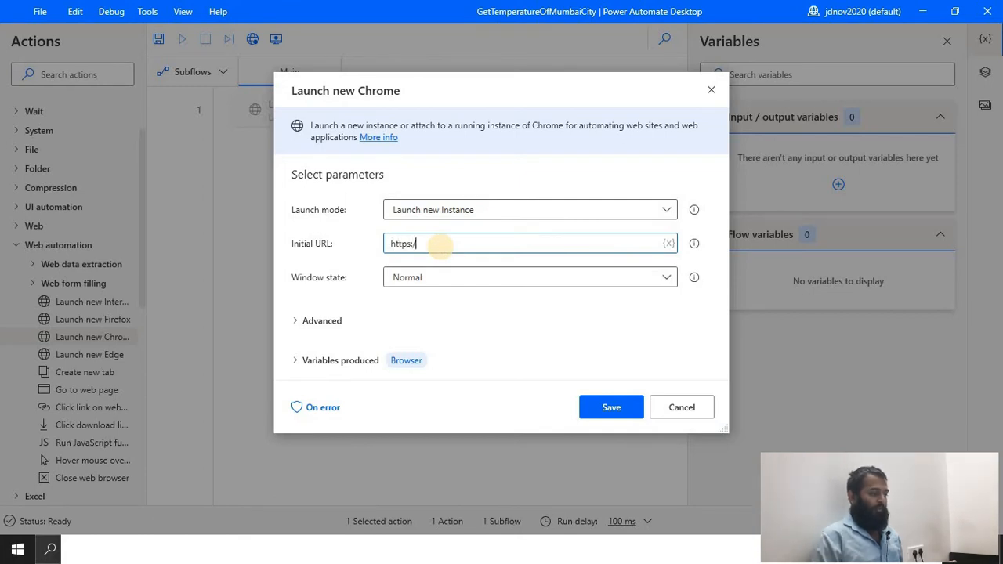
type("/")
type("google")
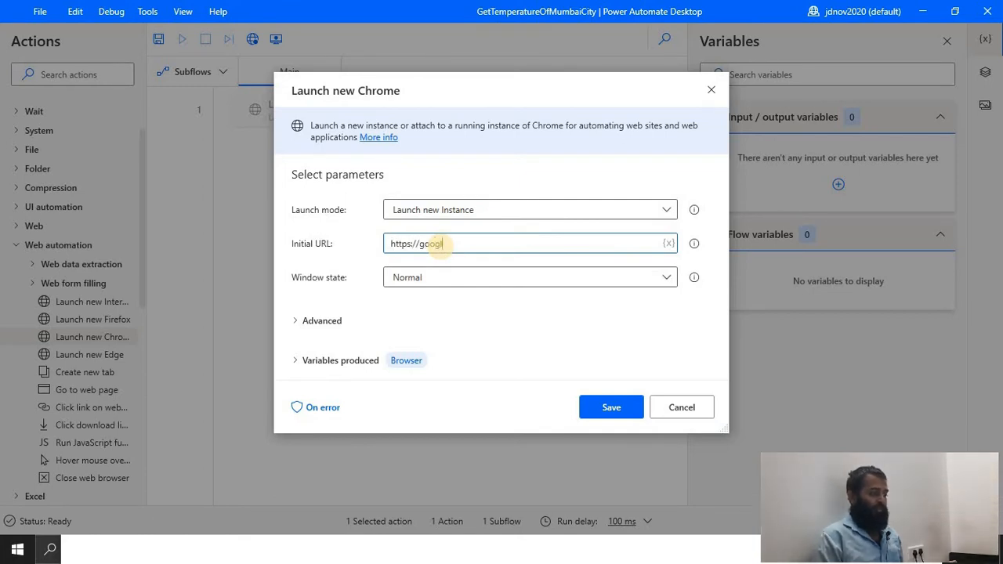
type(".com")
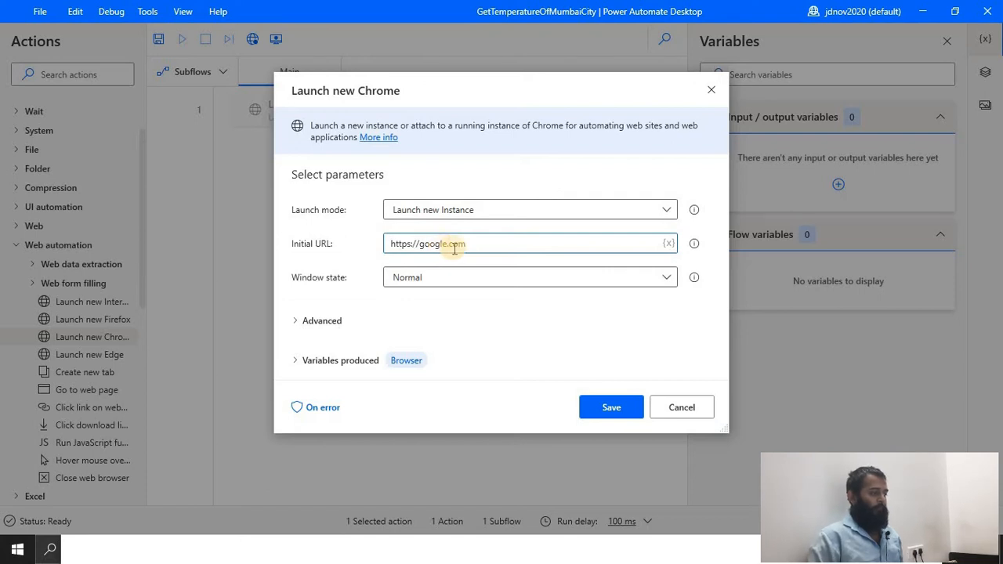
left_click(423, 280)
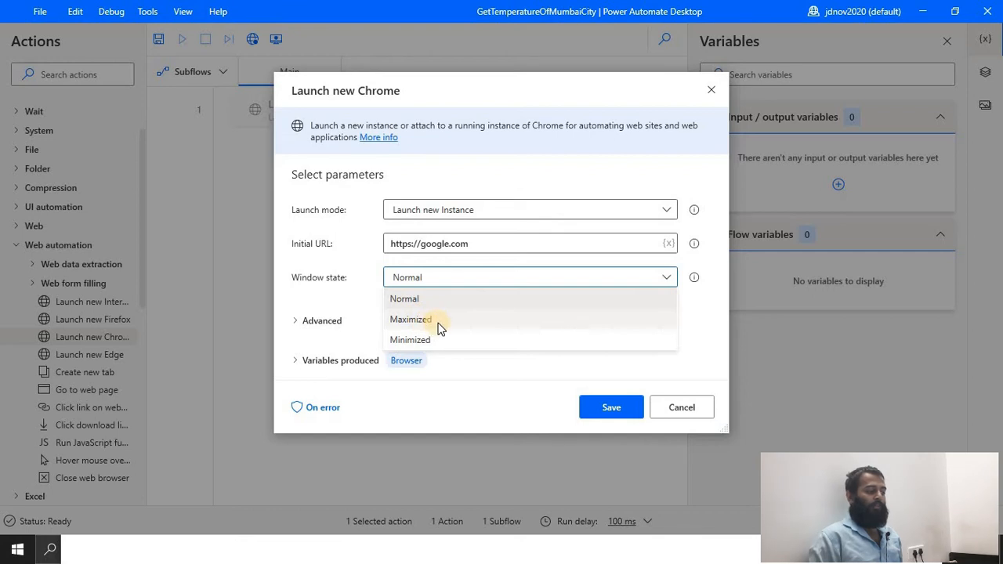
left_click(437, 325)
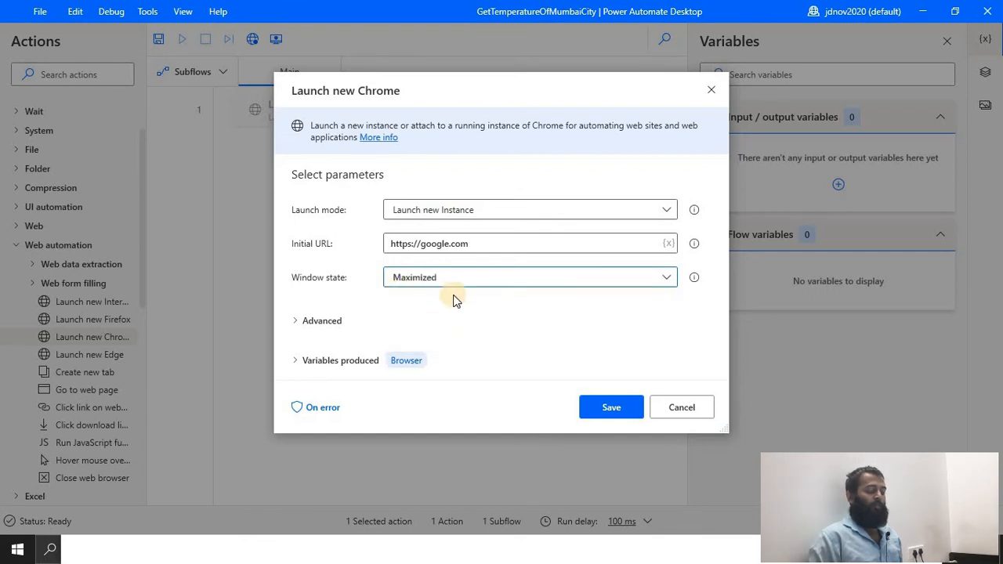
Rename the variable produced by the Chrome action to GoogleBrowser and save the action.
left_click(294, 322)
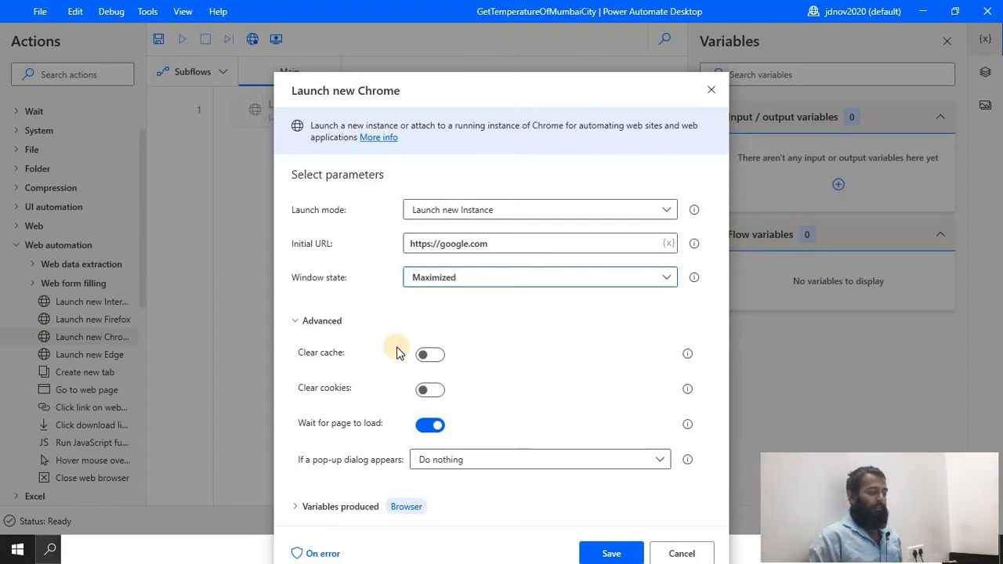
left_click(299, 322)
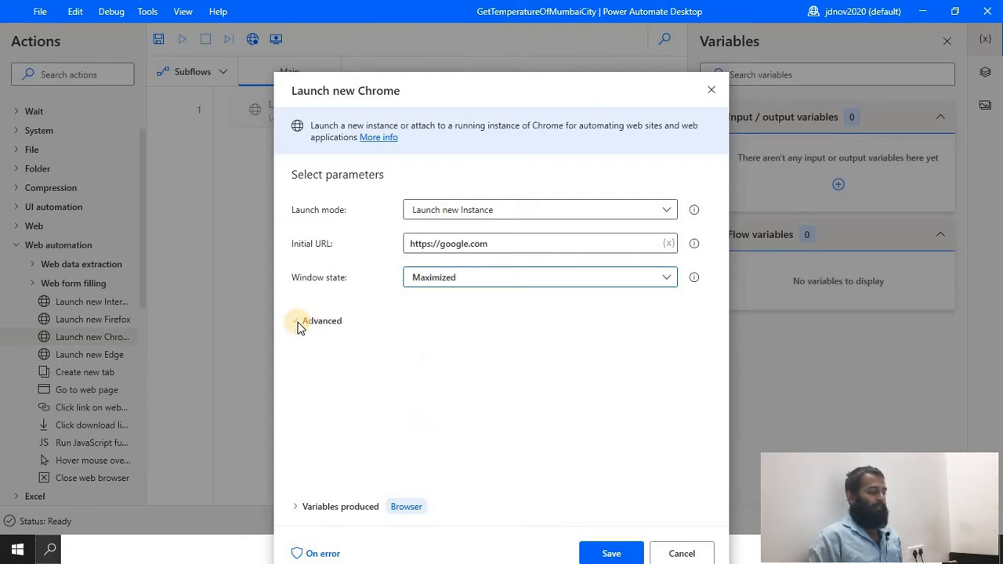
left_click(296, 361)
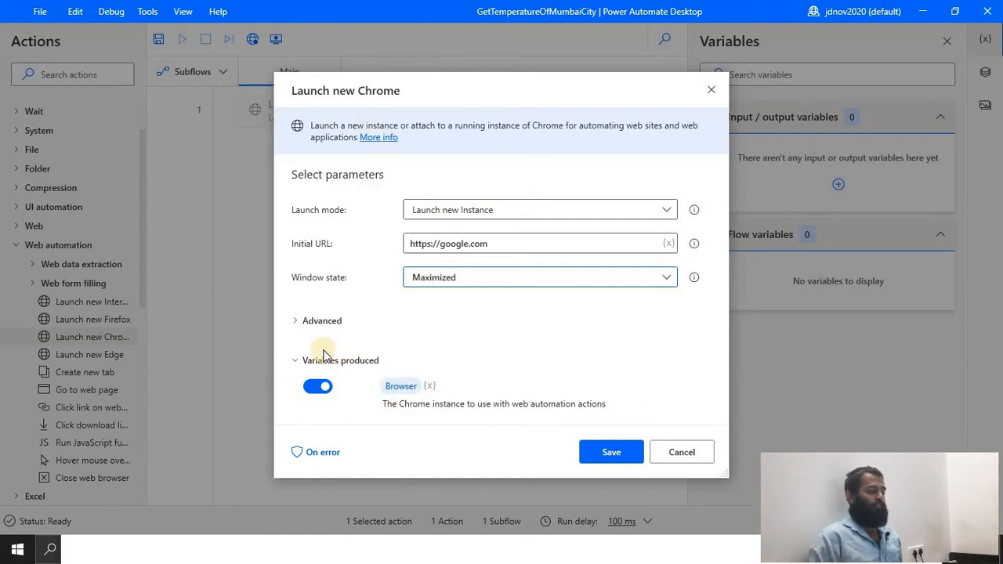
left_click(400, 388)
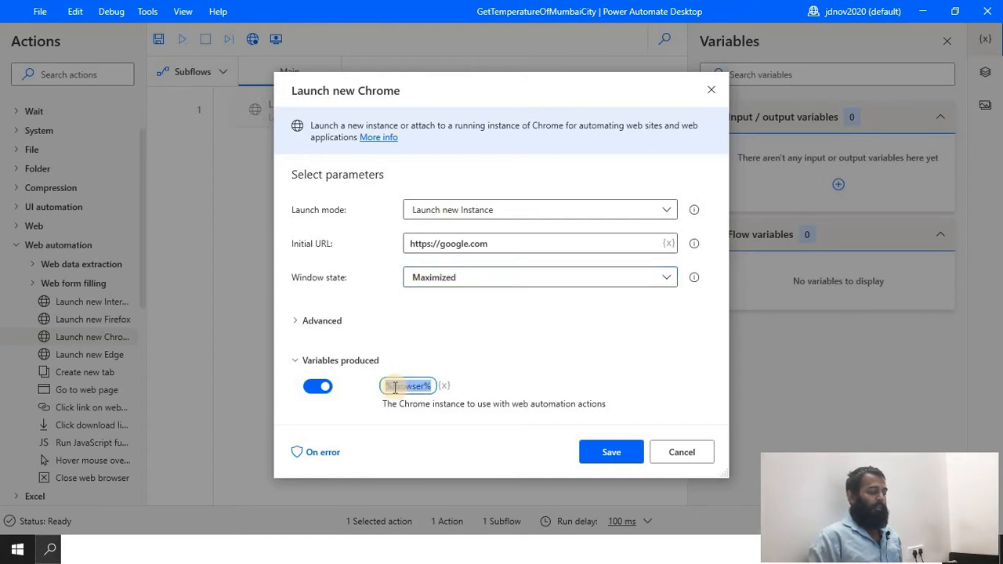
left_click(395, 387)
type("Google")
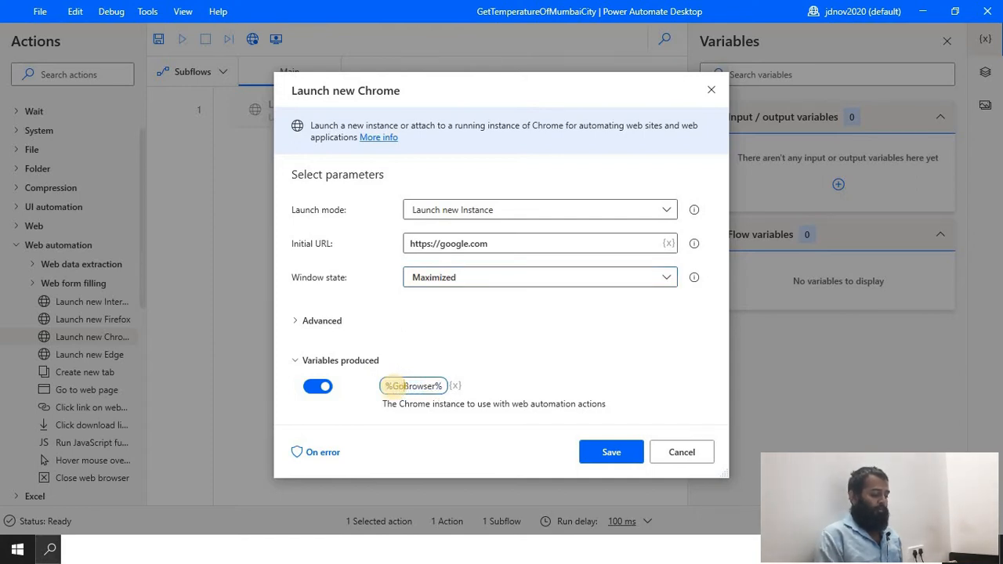
left_click(613, 454)
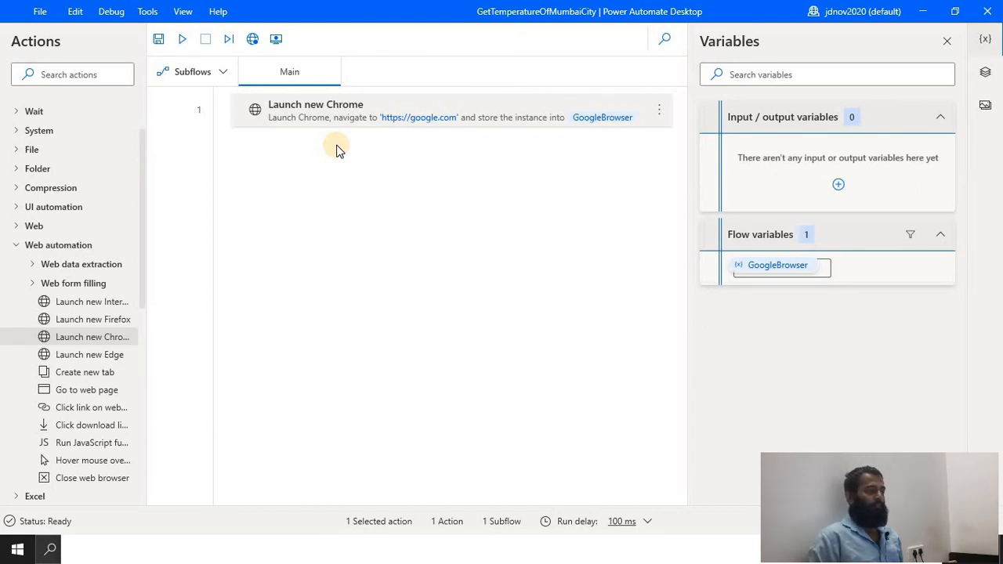
Run the flow to test the Chrome launch, and close all open Chrome windows.
left_click(185, 40)
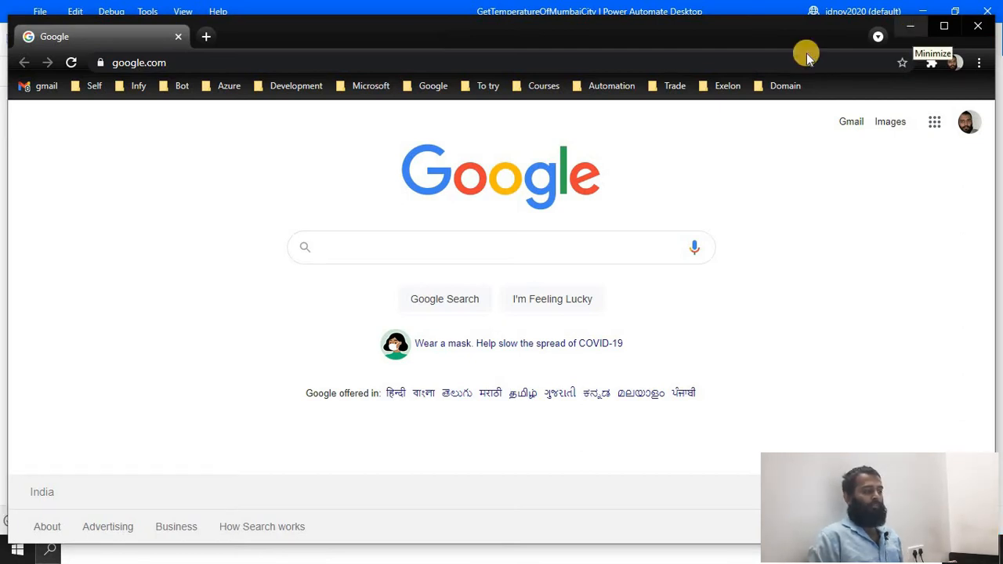
left_click(907, 25)
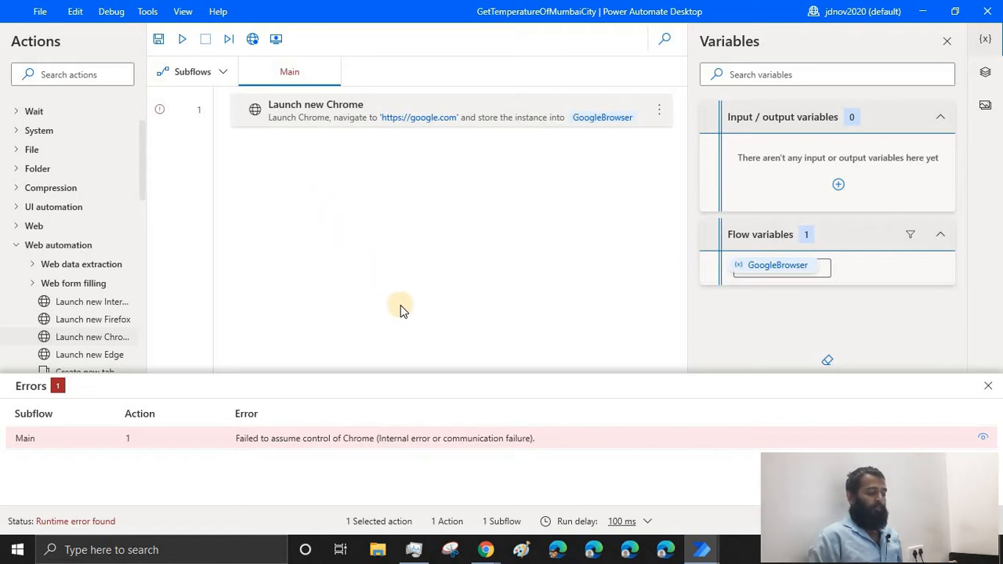
mouse_move(484, 549)
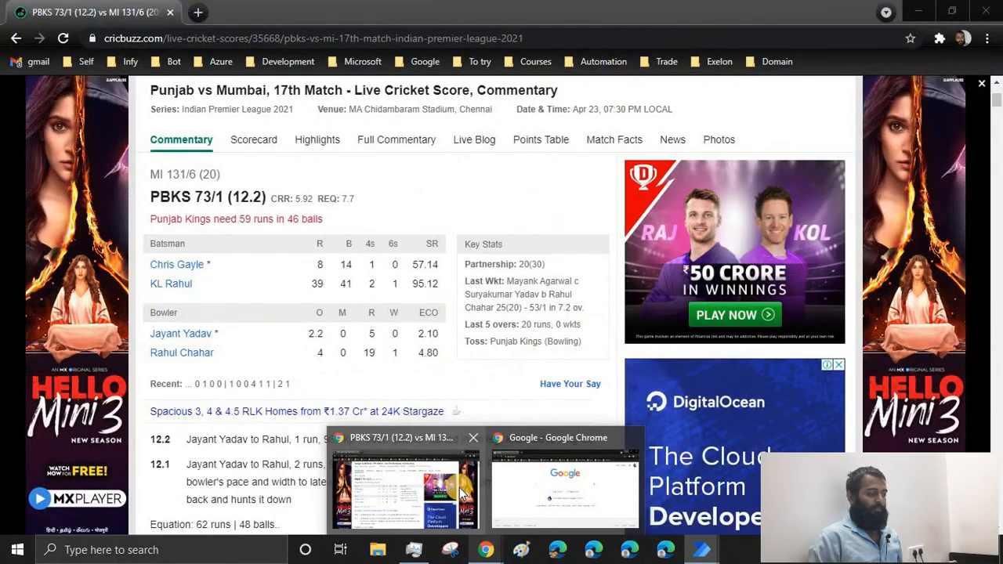
left_click(474, 438)
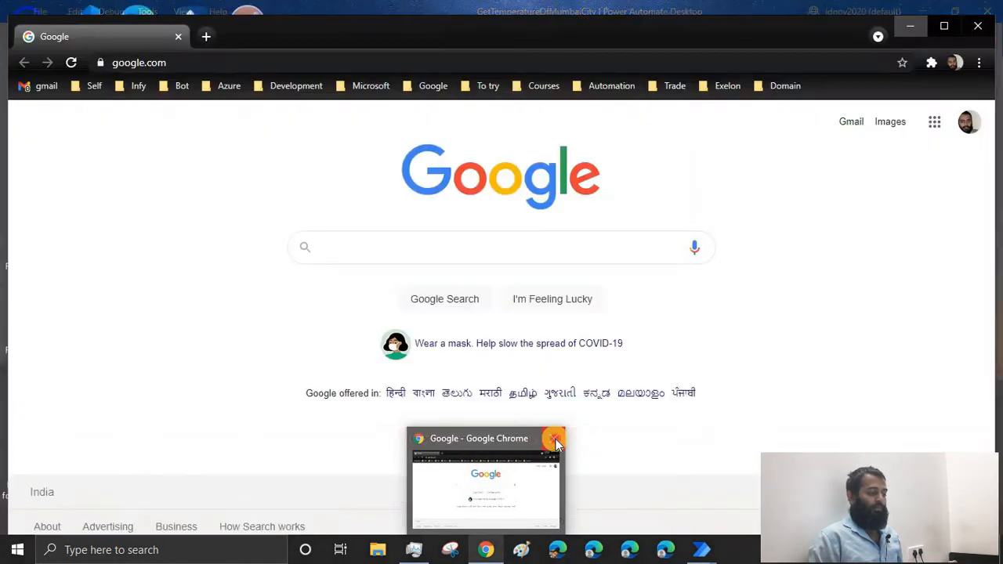
left_click(553, 439)
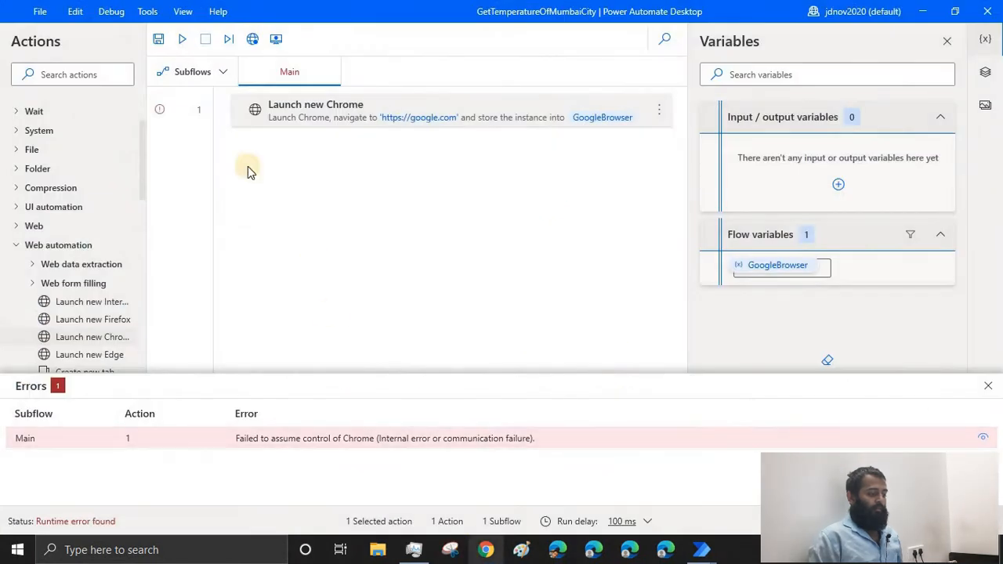
Rerun the flow and check its result in the Power Automate designer, returning to the launched Google page in Chrome.
left_click(182, 39)
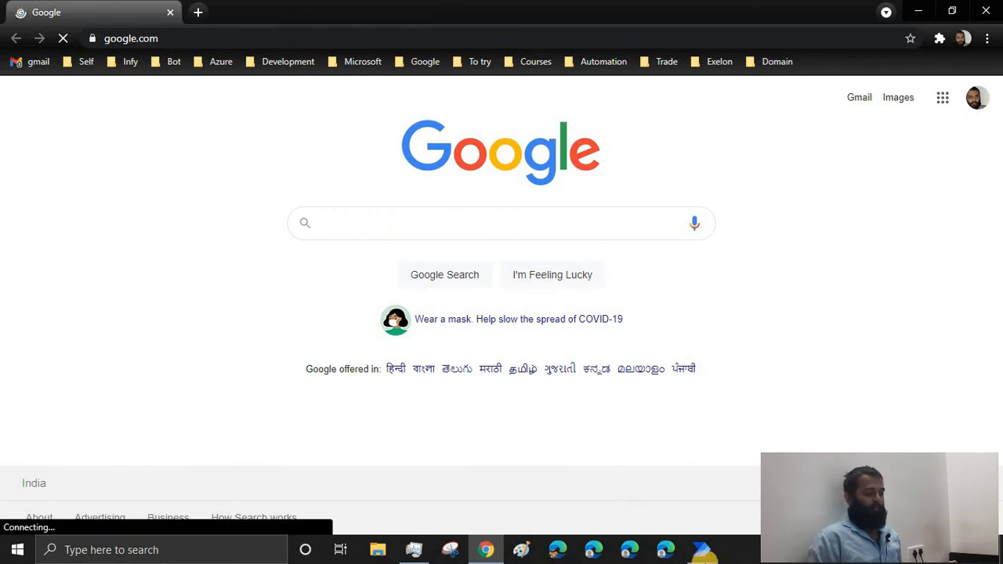
mouse_move(701, 549)
left_click(745, 515)
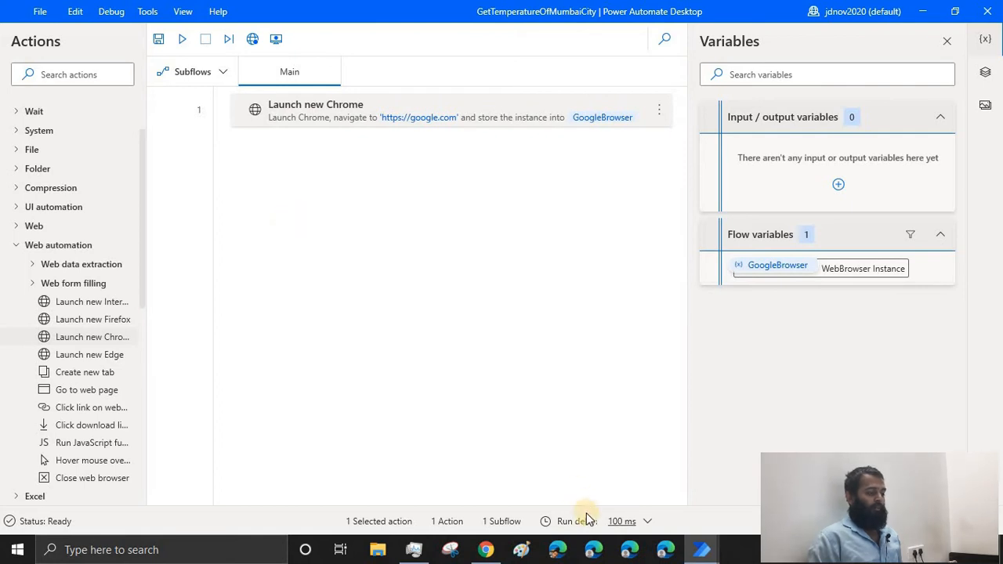
left_click(487, 550)
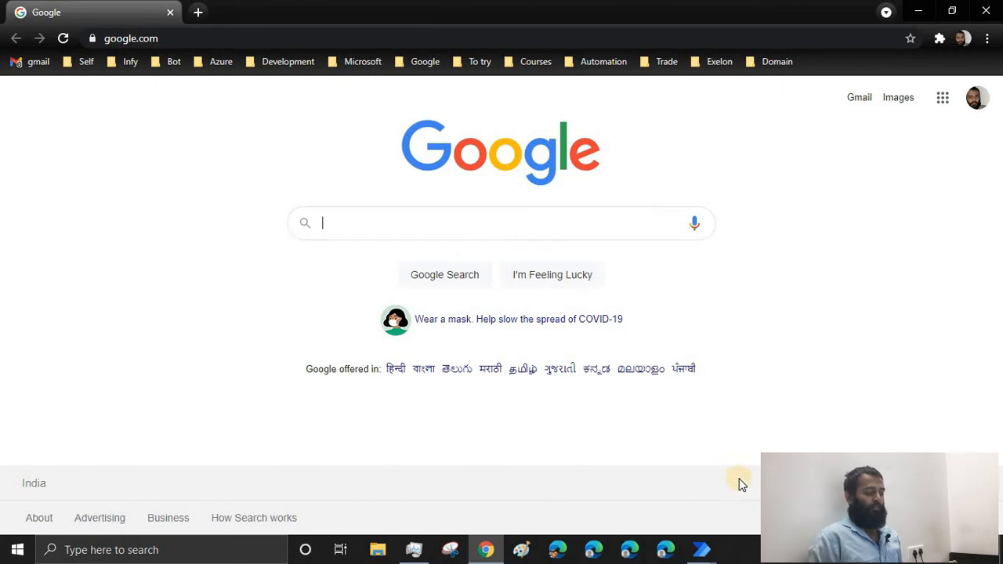
Switch to the Power Automate designer and add a web form filling action that focuses a text field after the Chrome launch.
left_click(701, 549)
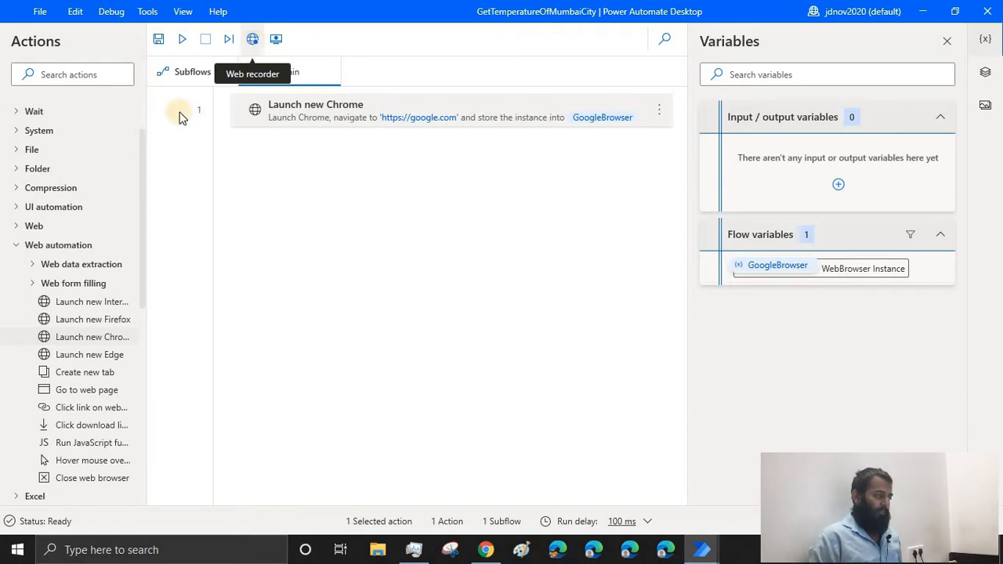
left_click(33, 283)
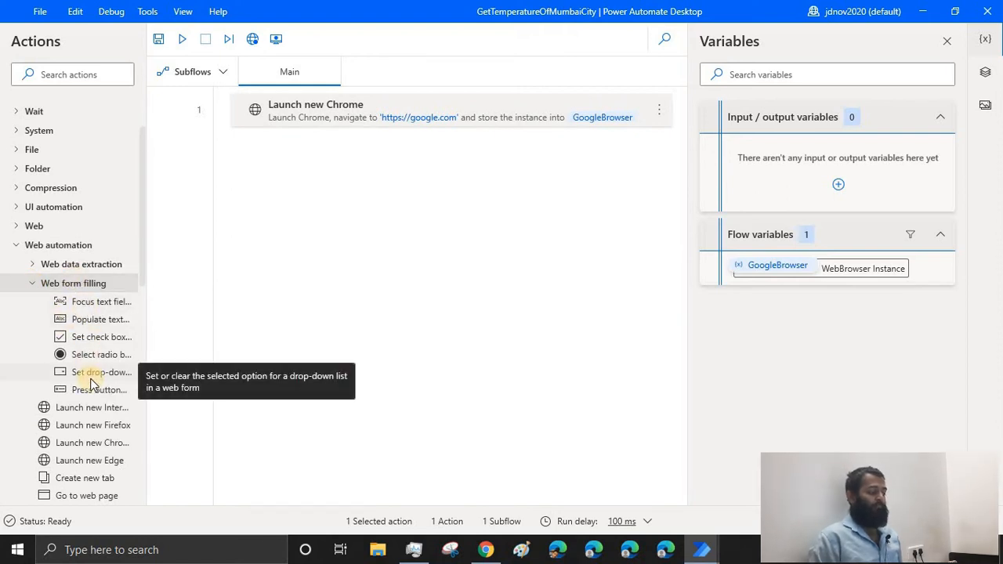
left_click_drag(144, 337, 163, 336)
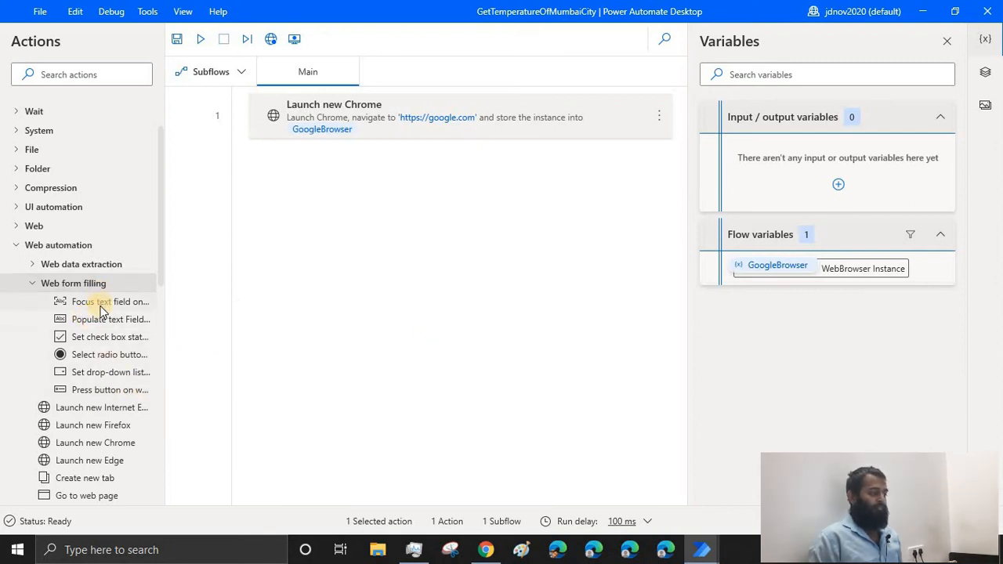
left_click_drag(102, 311, 353, 145)
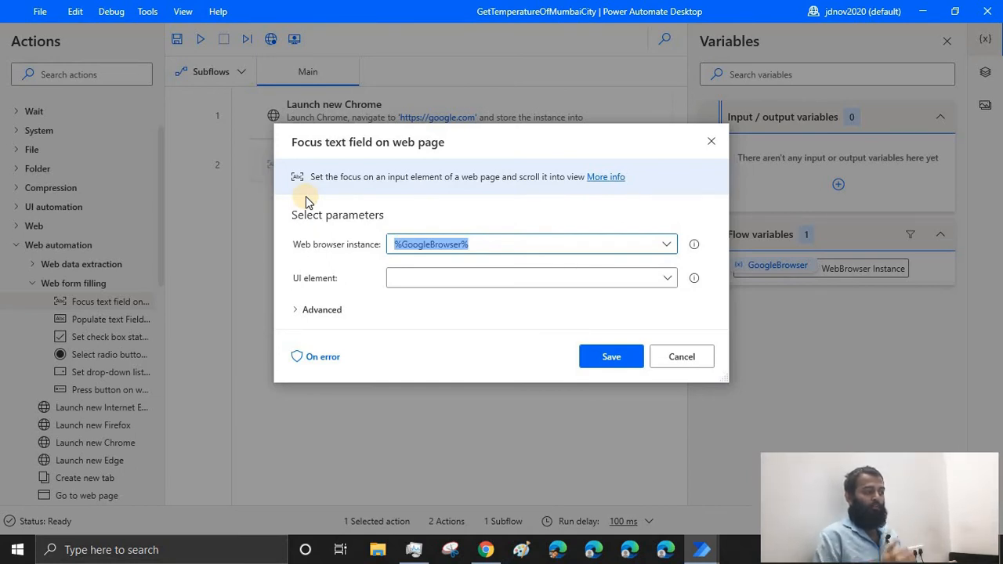
Switch to Chrome and open the jd-bots.com website in a new tab.
left_click(481, 552)
left_click(197, 18)
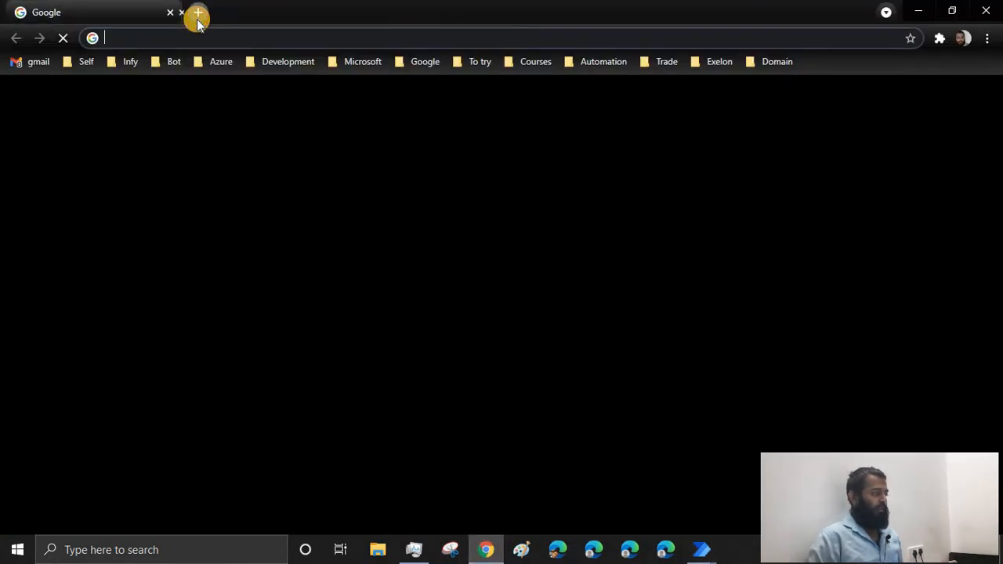
type("jd")
key("Return")
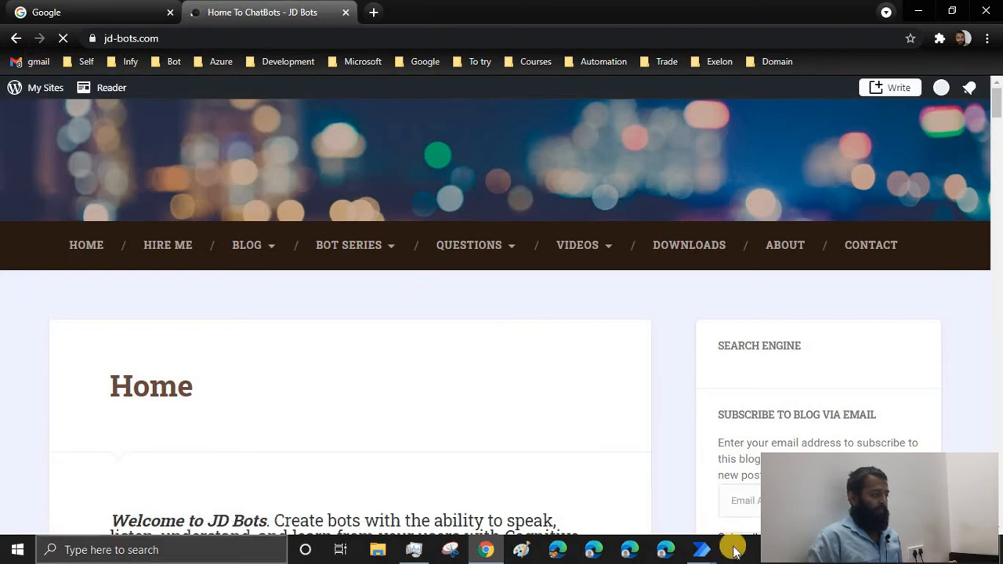
Look through the long jd-bots.com home page as an example of content outside the view, and return to the Power Automate designer.
scroll(593, 477, "down", 15)
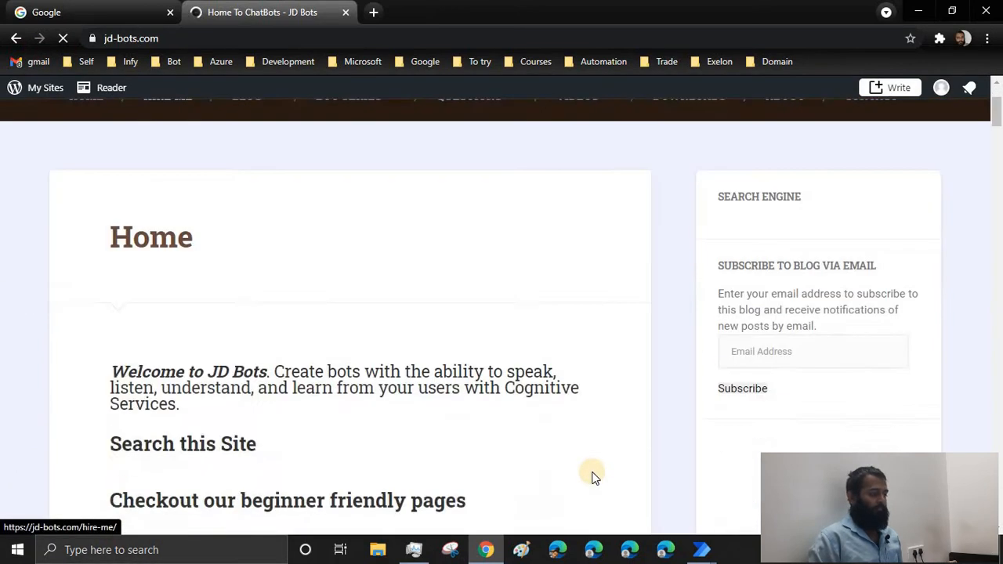
scroll(593, 477, "down", 20)
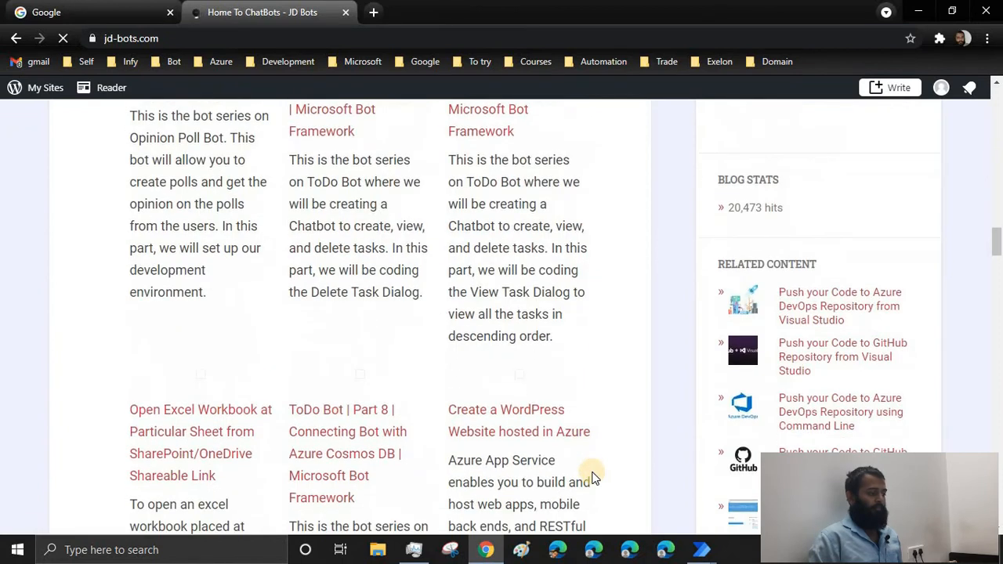
scroll(593, 478, "up", 8)
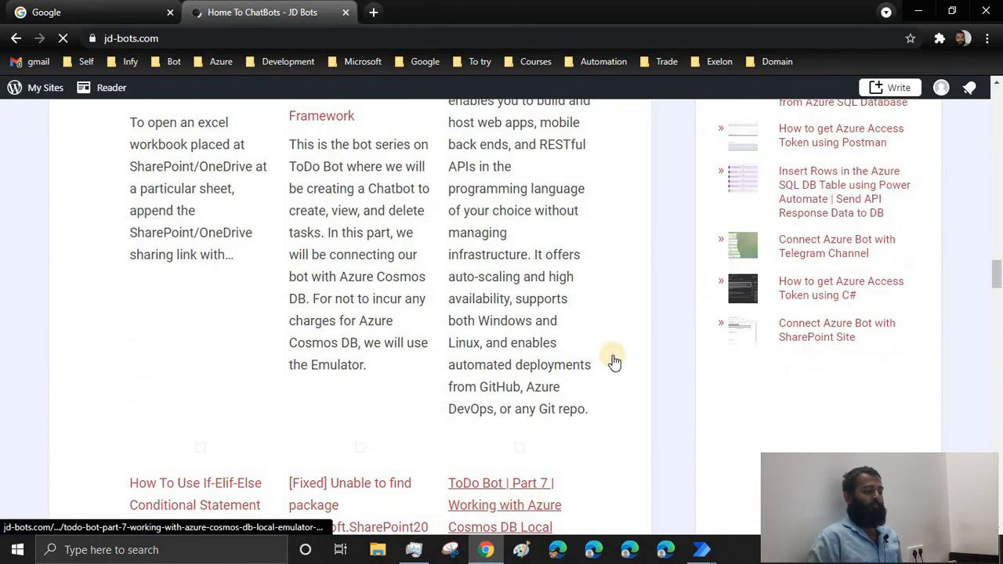
scroll(618, 338, "up", 18)
scroll(618, 338, "up", 10)
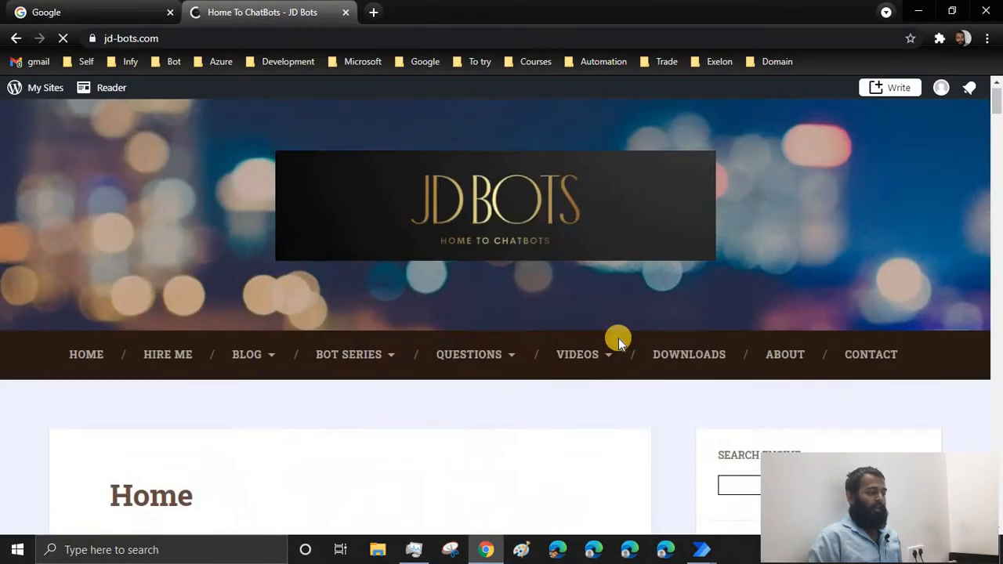
scroll(618, 338, "down", 5)
scroll(618, 338, "down", 10)
scroll(619, 343, "down", 8)
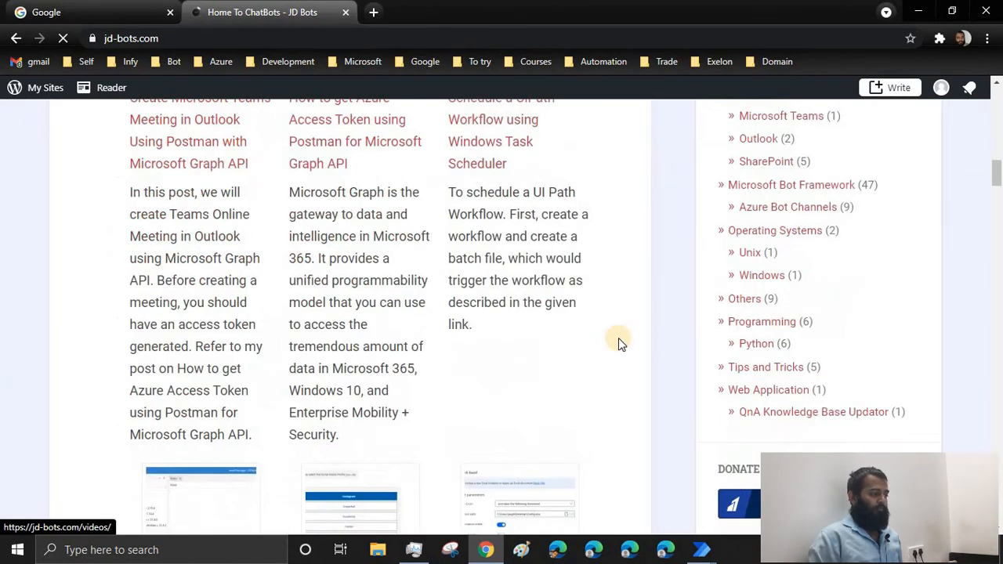
mouse_move(704, 552)
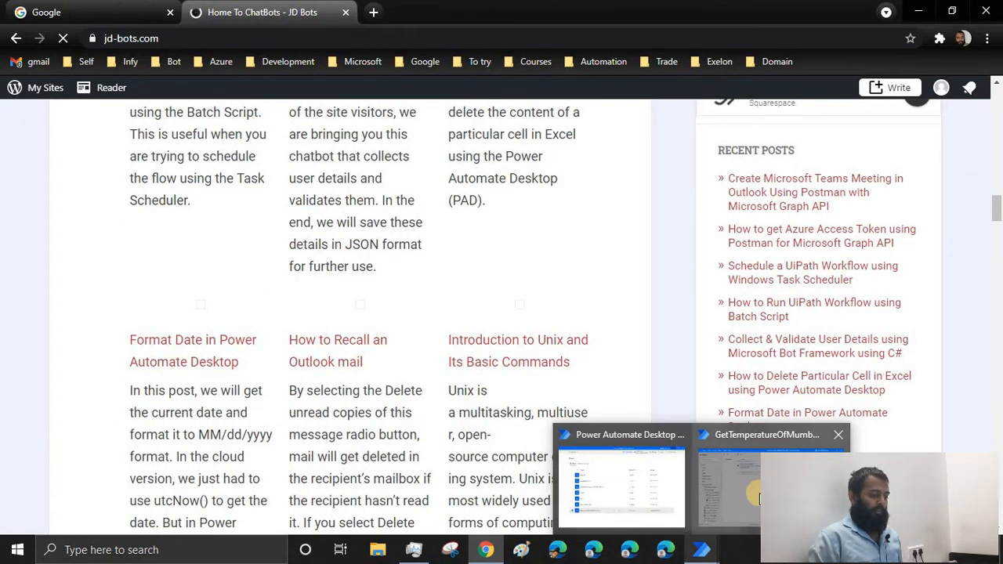
left_click(623, 495)
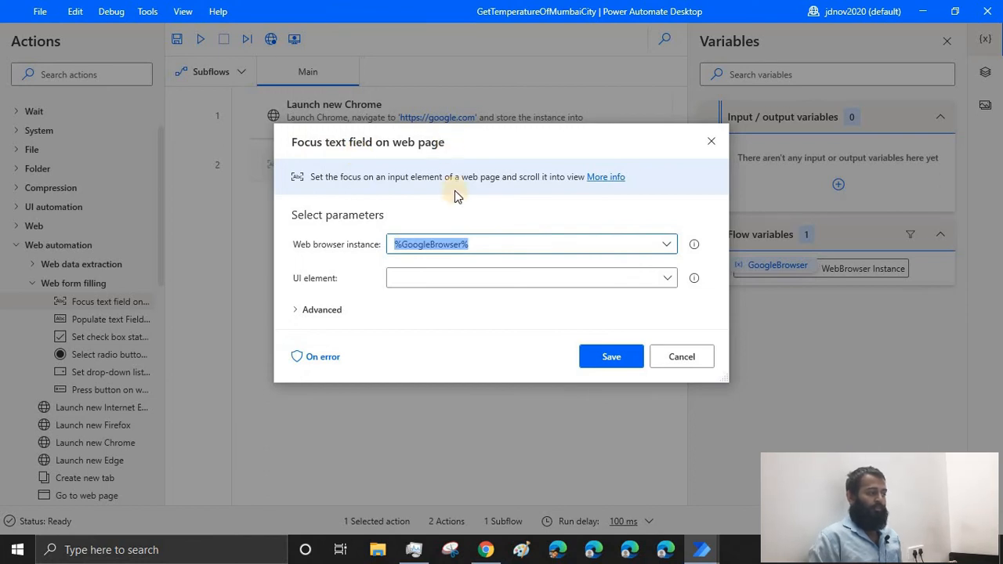
Review the jd-bots.com page in Chrome once more, close its tab, and return to the Focus text field settings in Power Automate.
left_click(483, 549)
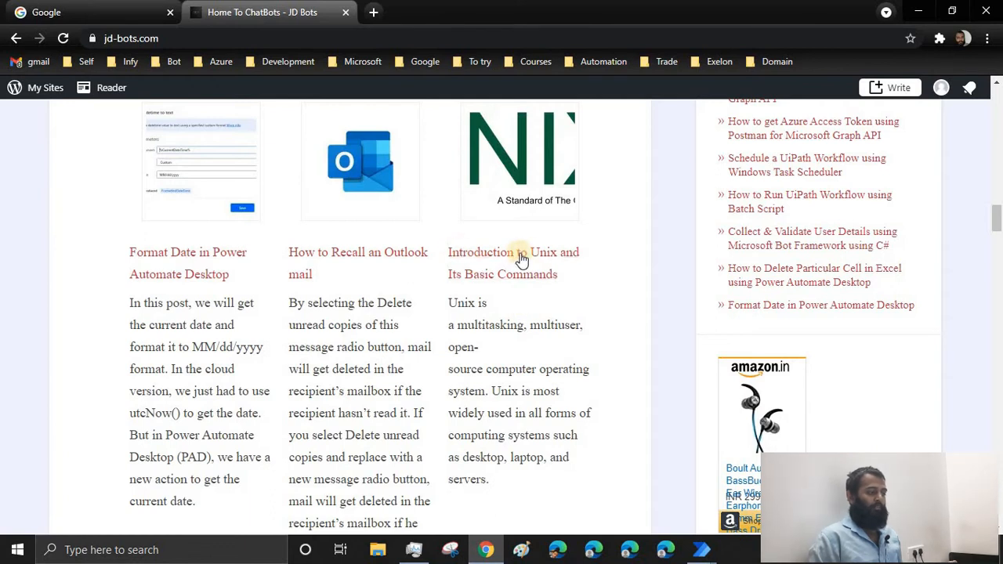
scroll(530, 260, "up", 20)
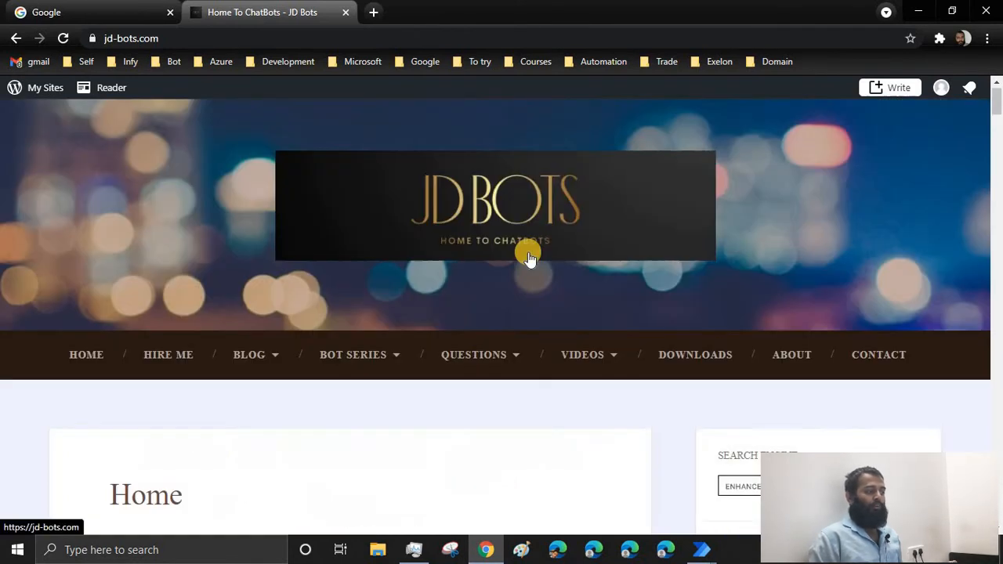
scroll(530, 259, "down", 20)
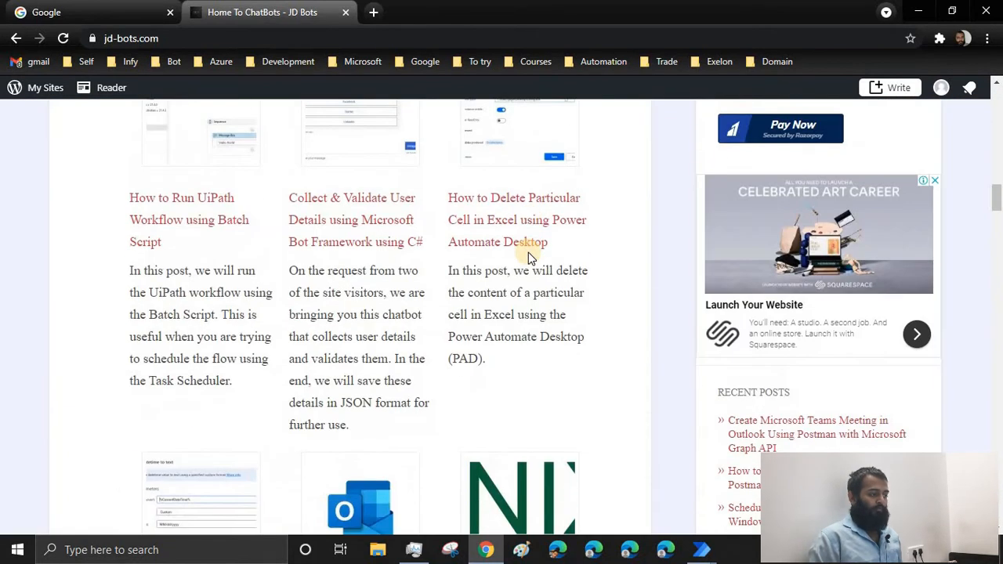
scroll(528, 253, "up", 5)
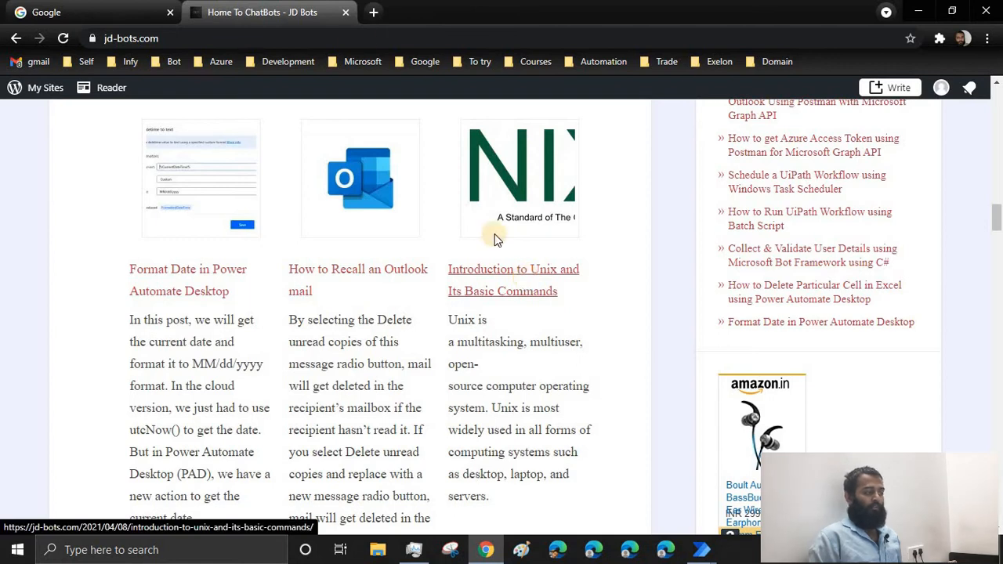
left_click(344, 13)
mouse_move(703, 546)
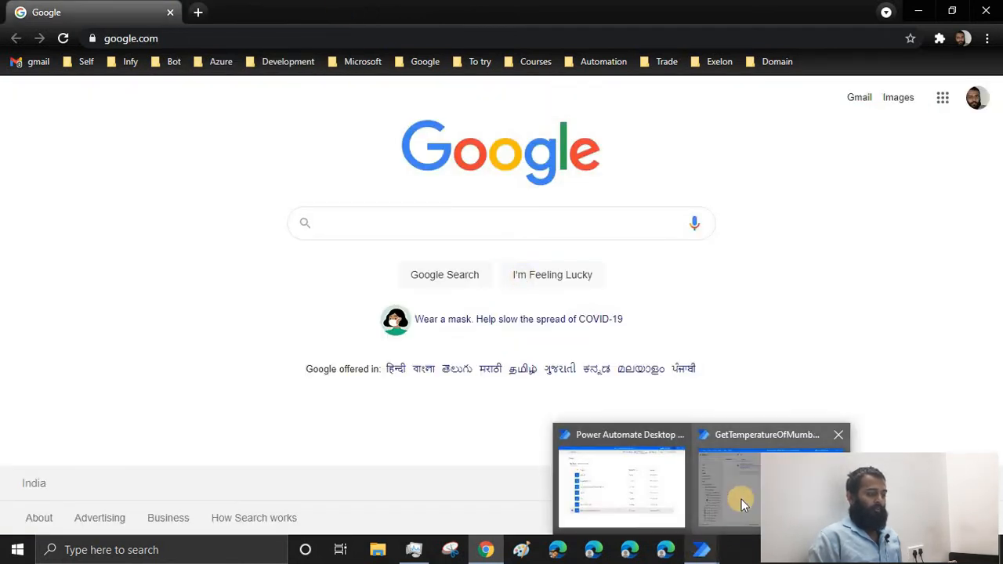
left_click(741, 500)
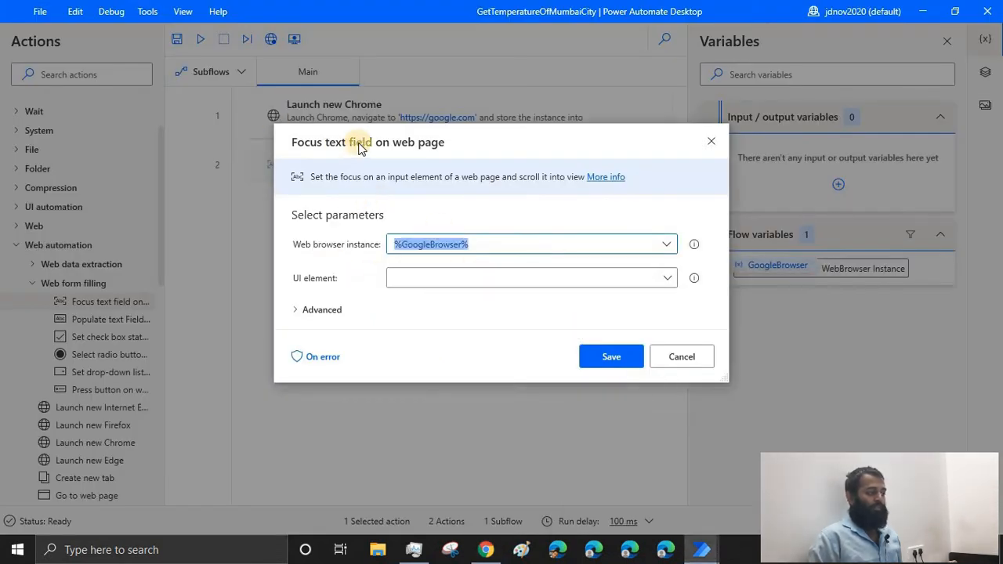
Capture Google's search box as a new UI element for the Focus text field action and finish the tracking session.
left_click(530, 280)
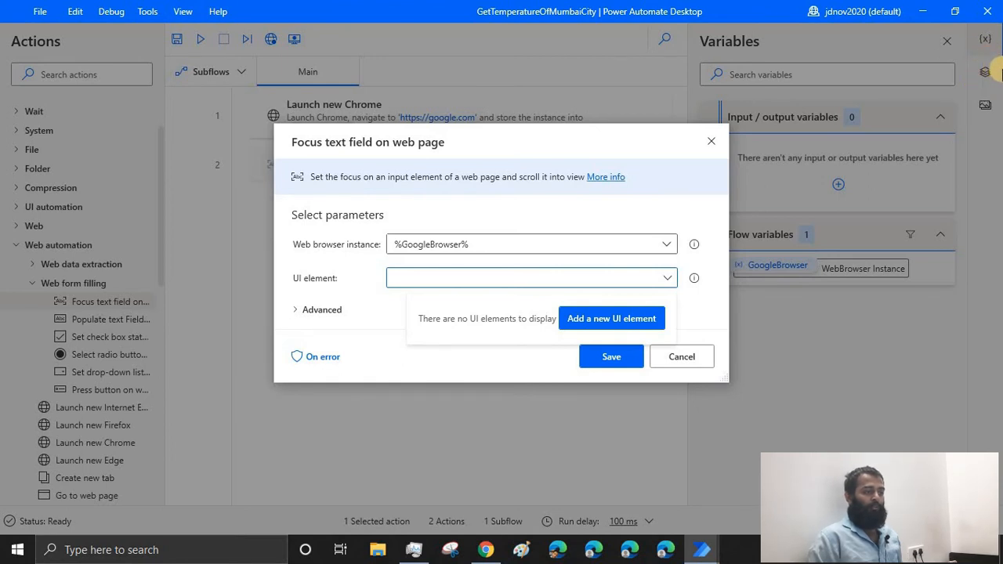
left_click(603, 321)
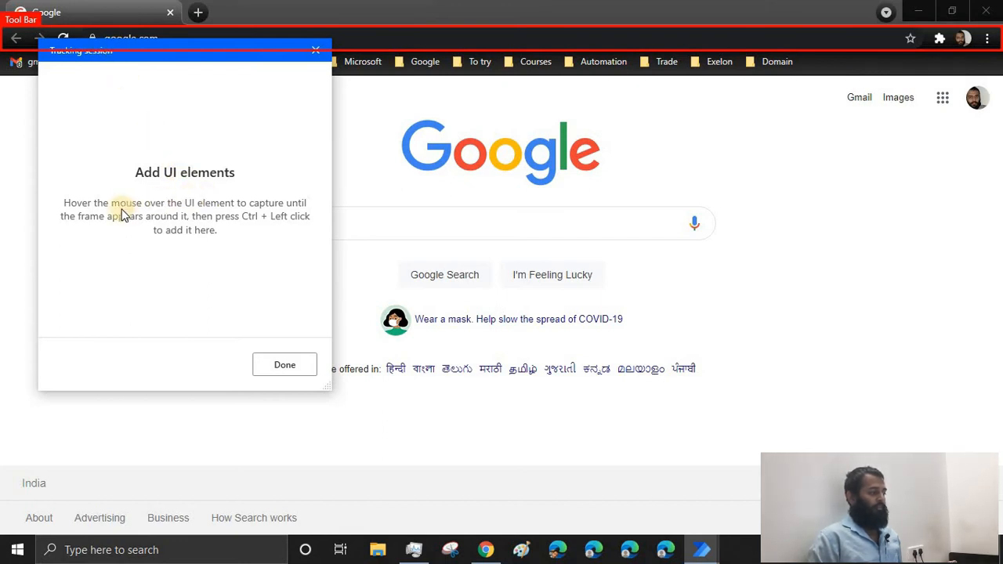
left_click(376, 220, "ctrl")
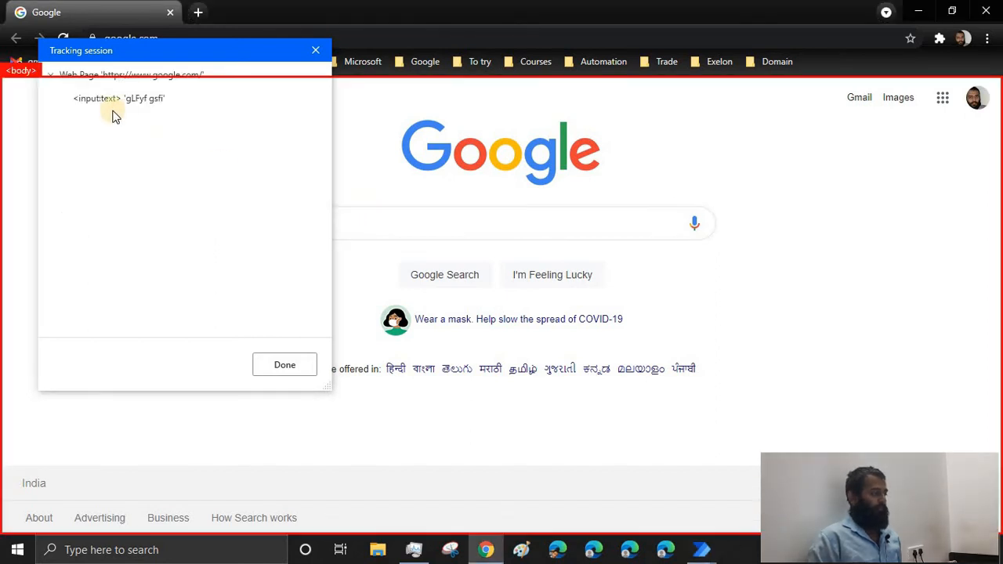
left_click_drag(180, 60, 146, 109)
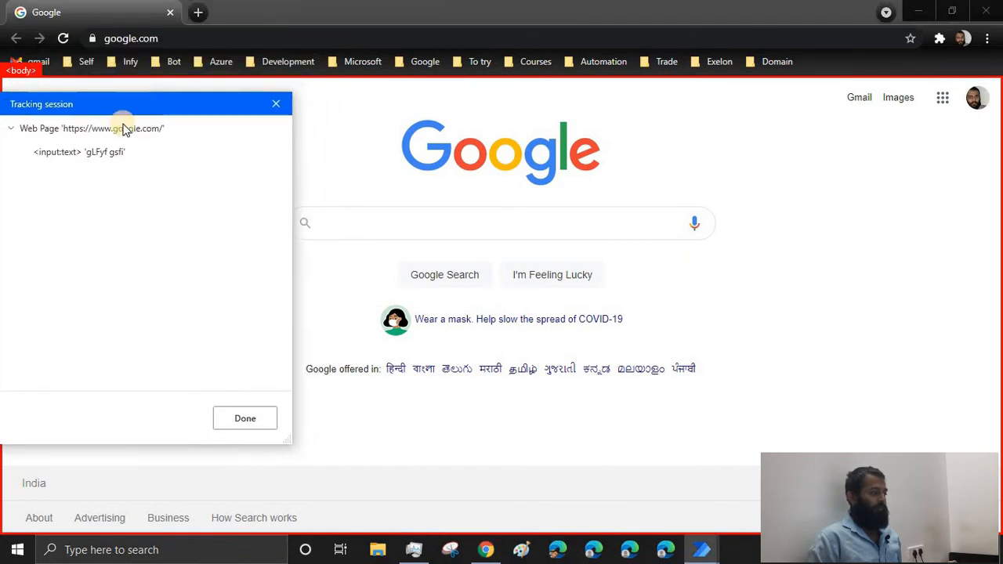
left_click(106, 160)
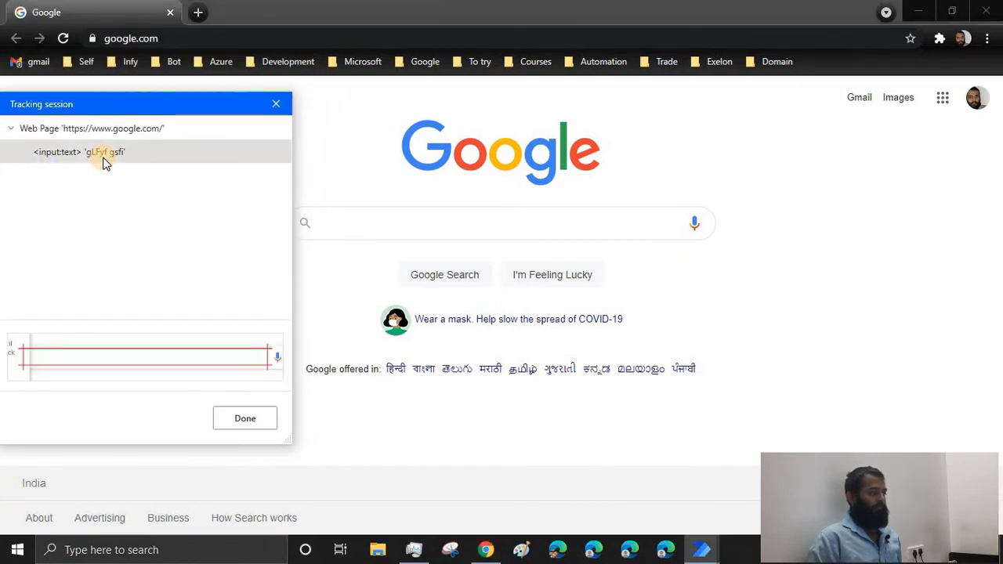
left_click(234, 415)
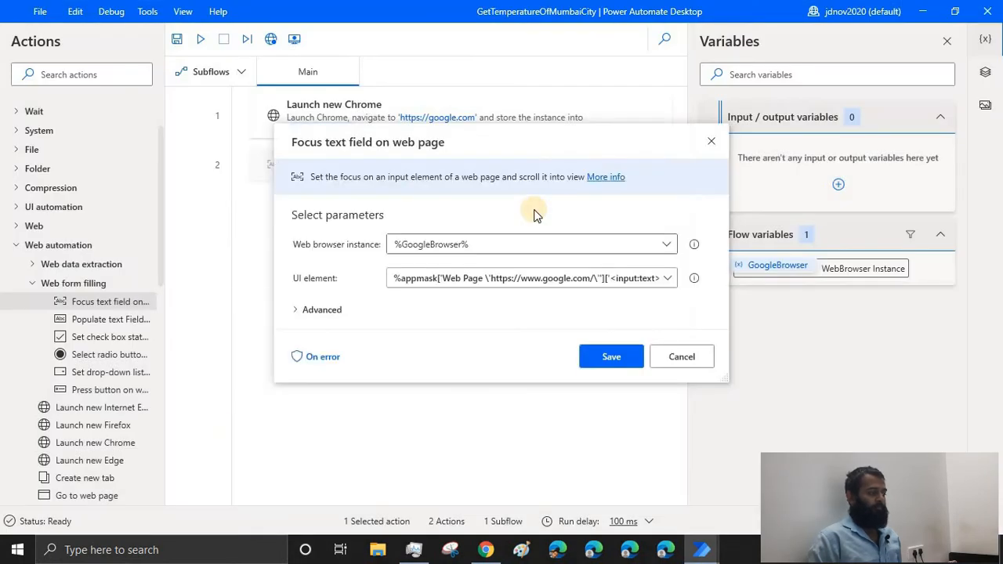
Choose the captured Google search input as the Focus text field action's UI element and save the action.
left_click(668, 279)
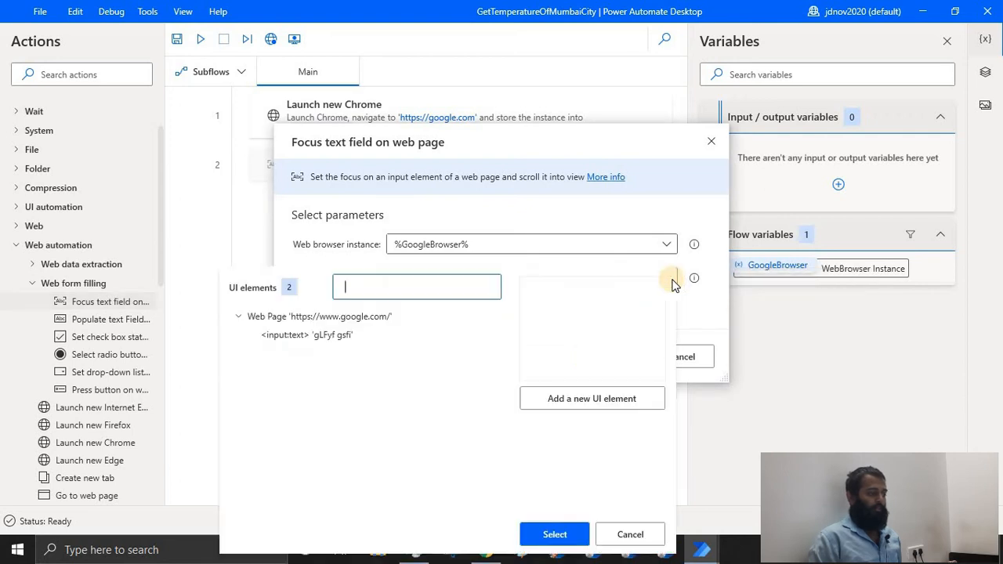
left_click(325, 336)
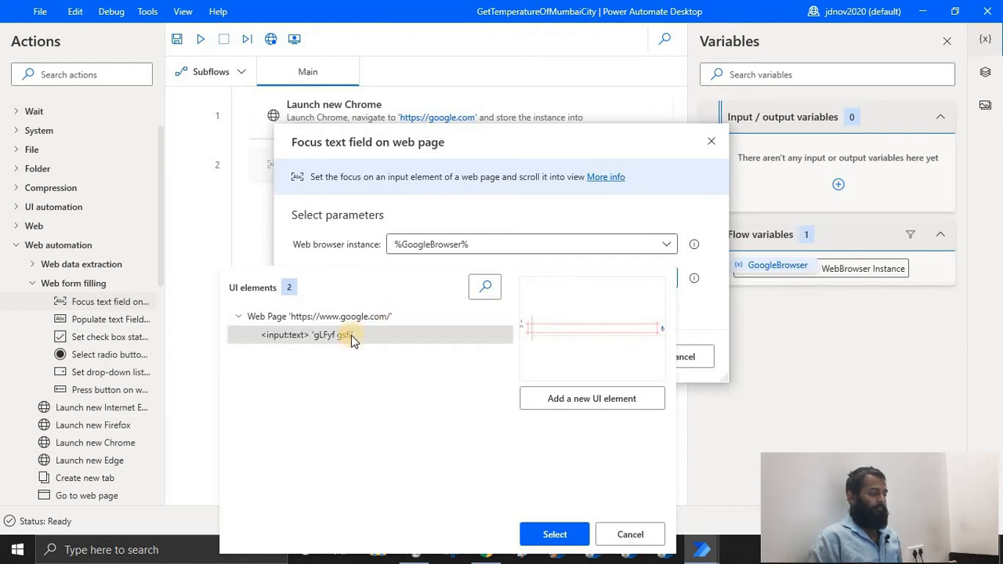
left_click(536, 535)
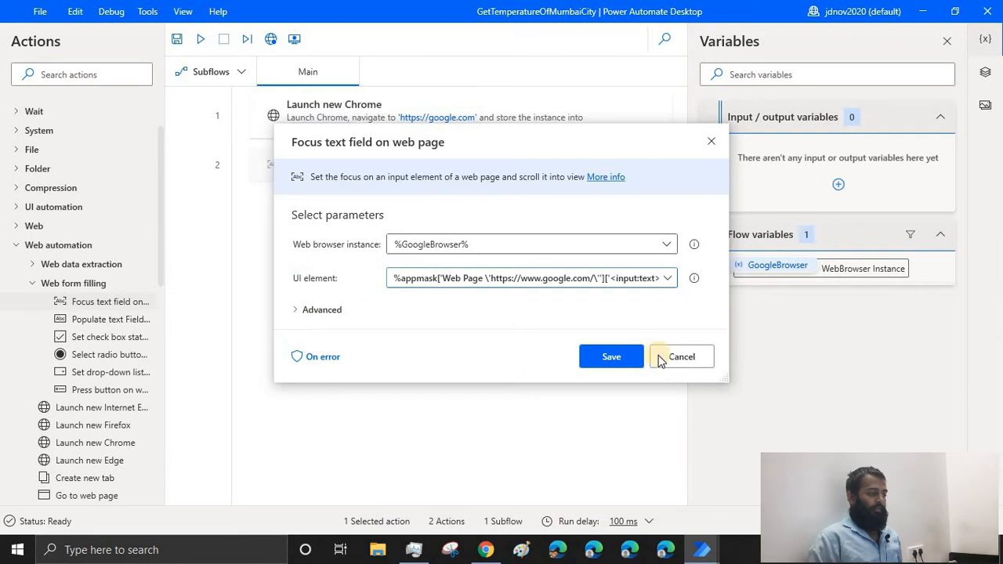
left_click(617, 356)
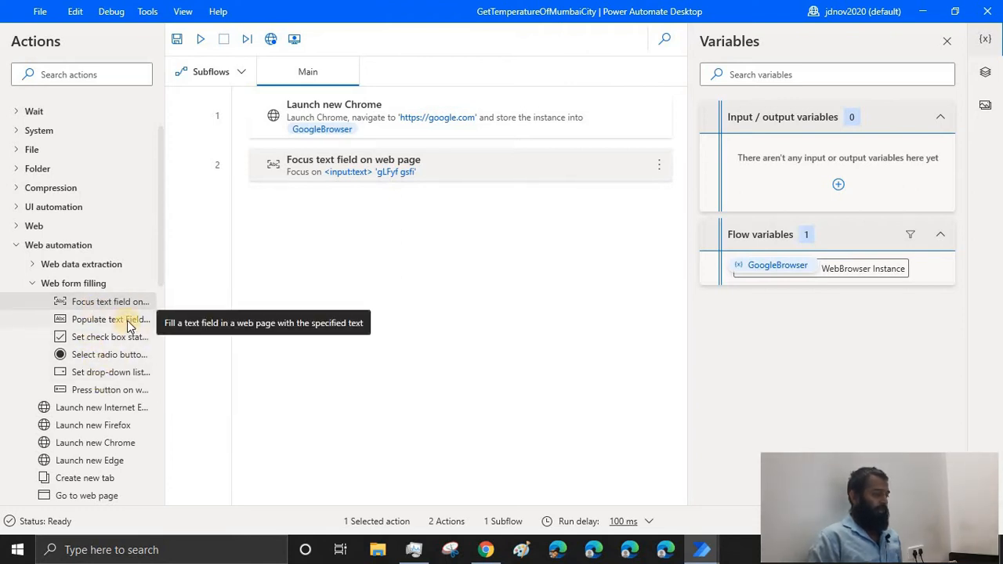
Add a Populate text field on web page action that fills the captured Google search input with "mumbai temperature", and save it.
left_click_drag(129, 325, 361, 205)
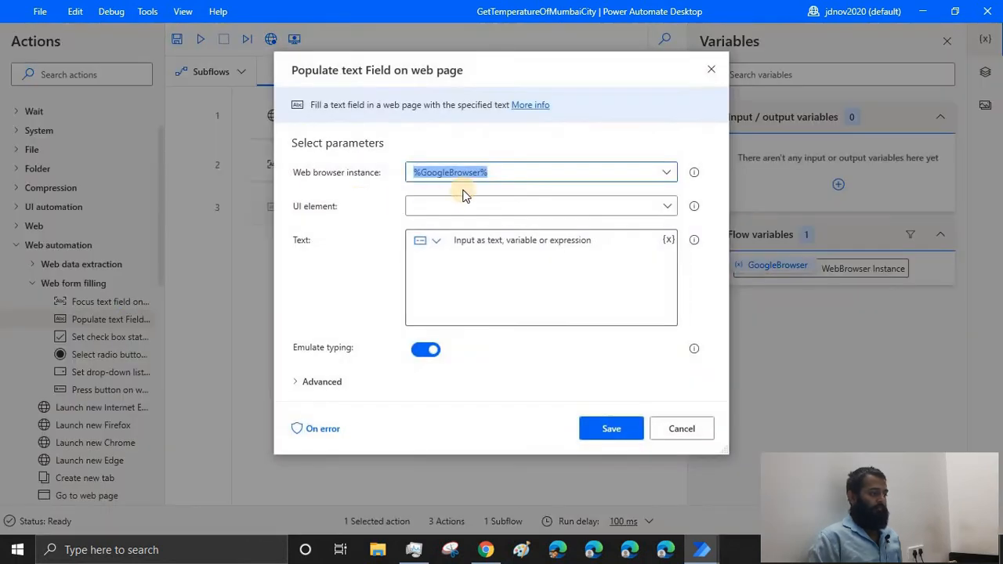
left_click(452, 207)
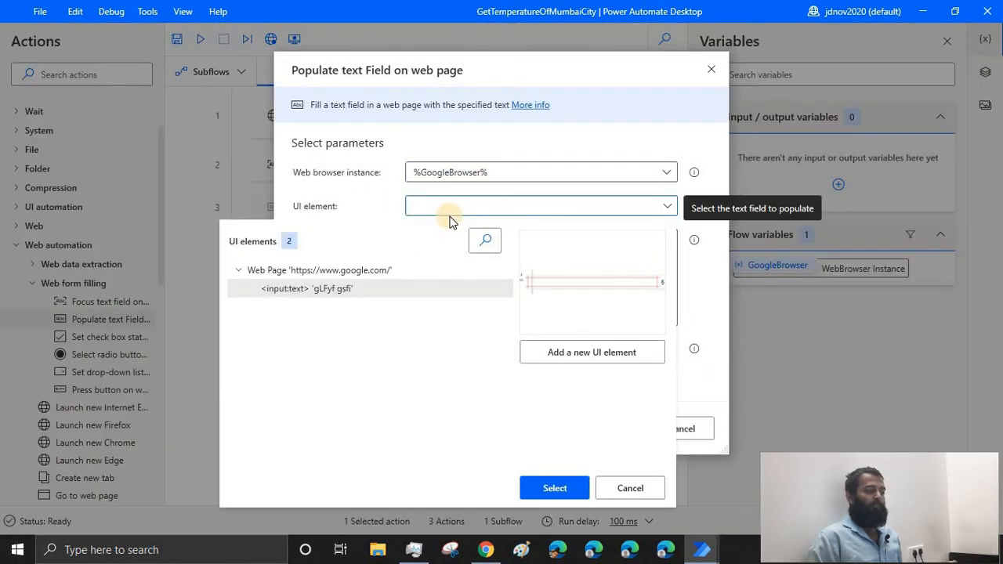
left_click(320, 289)
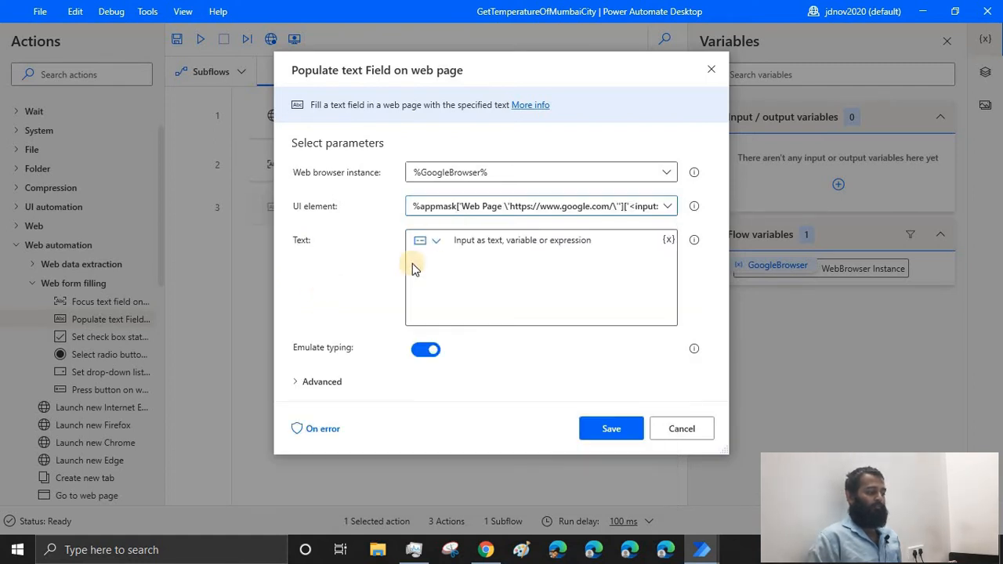
left_click(535, 282)
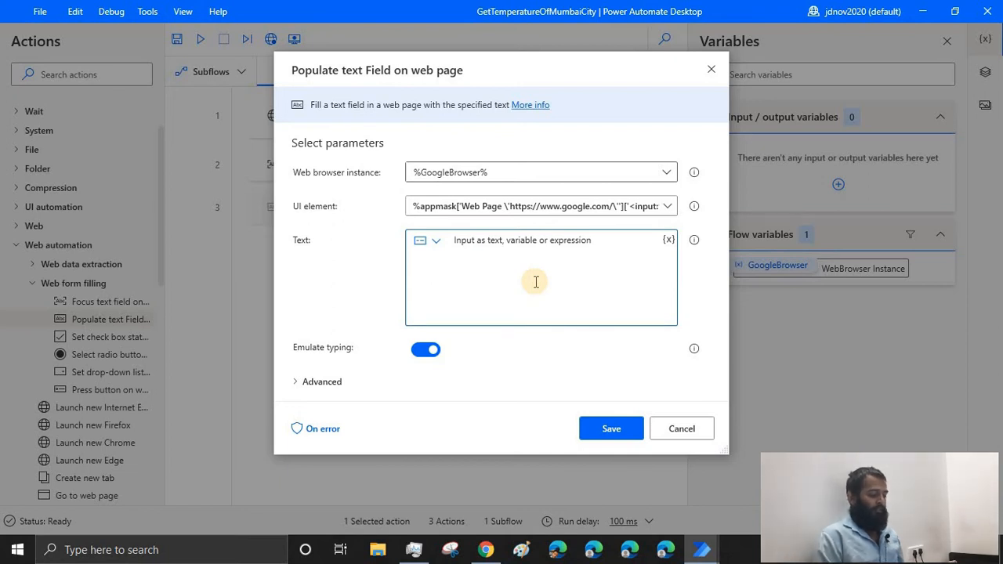
type("mumbai temperature")
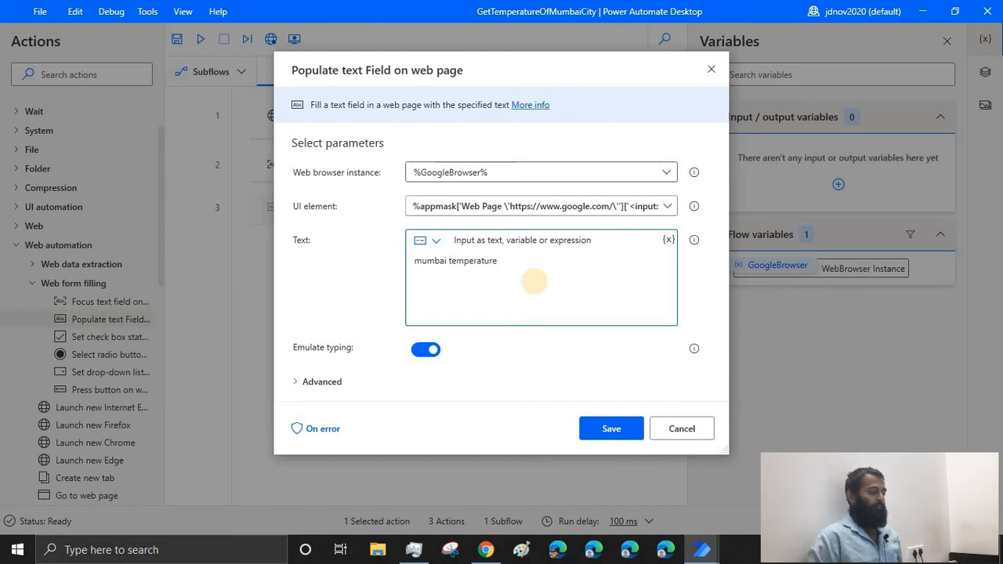
left_click(611, 431)
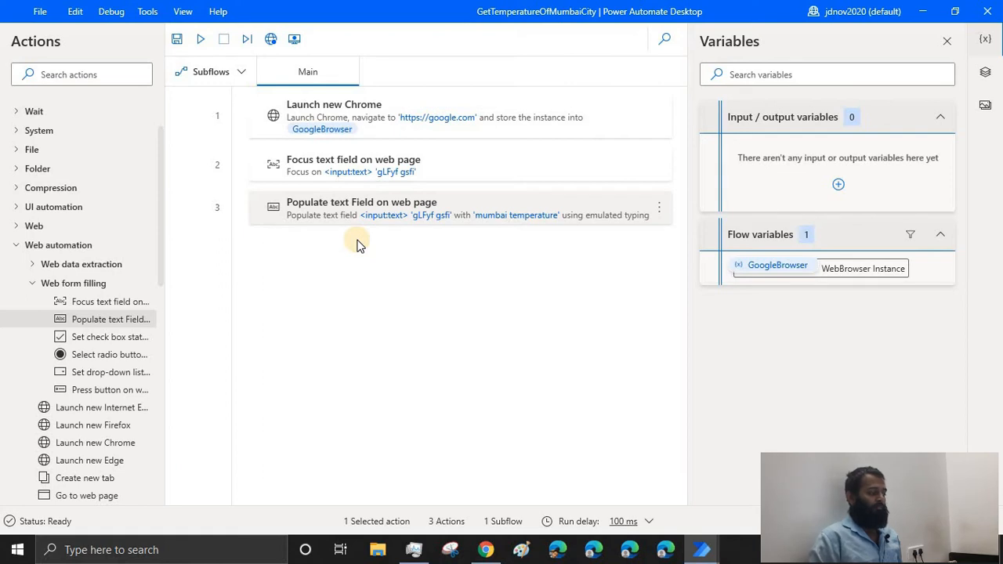
left_click(485, 550)
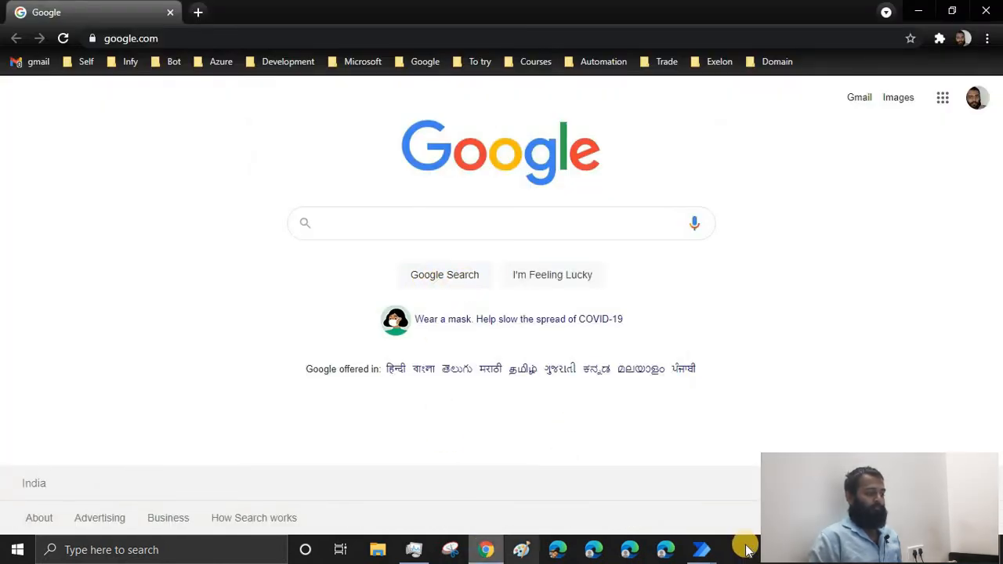
left_click(730, 503)
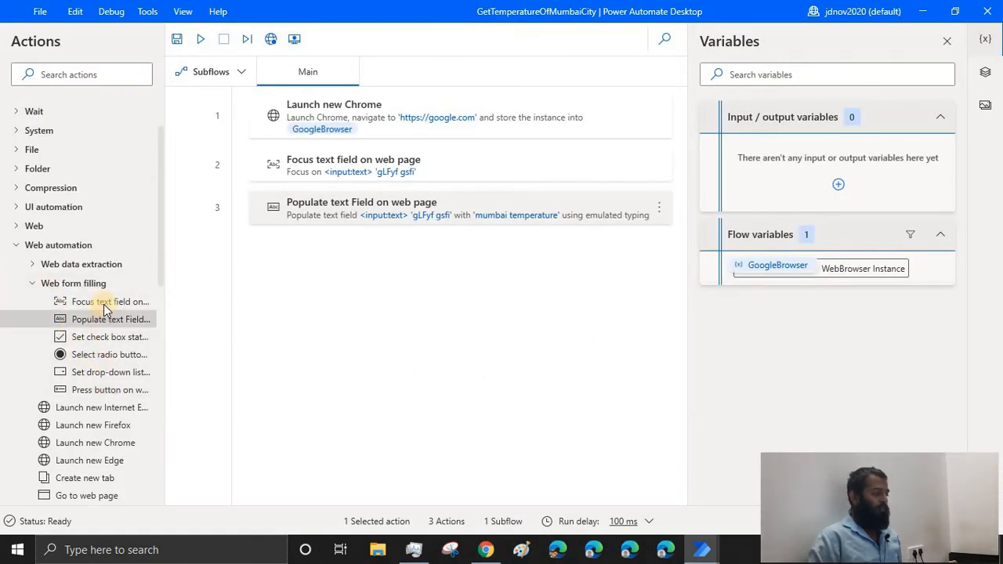
left_click_drag(105, 308, 338, 261)
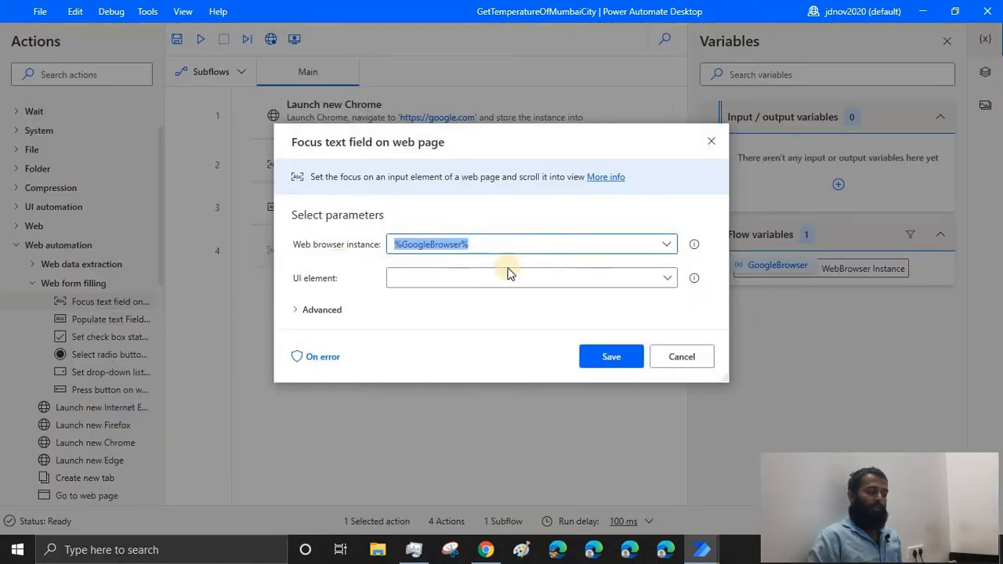
left_click(664, 356)
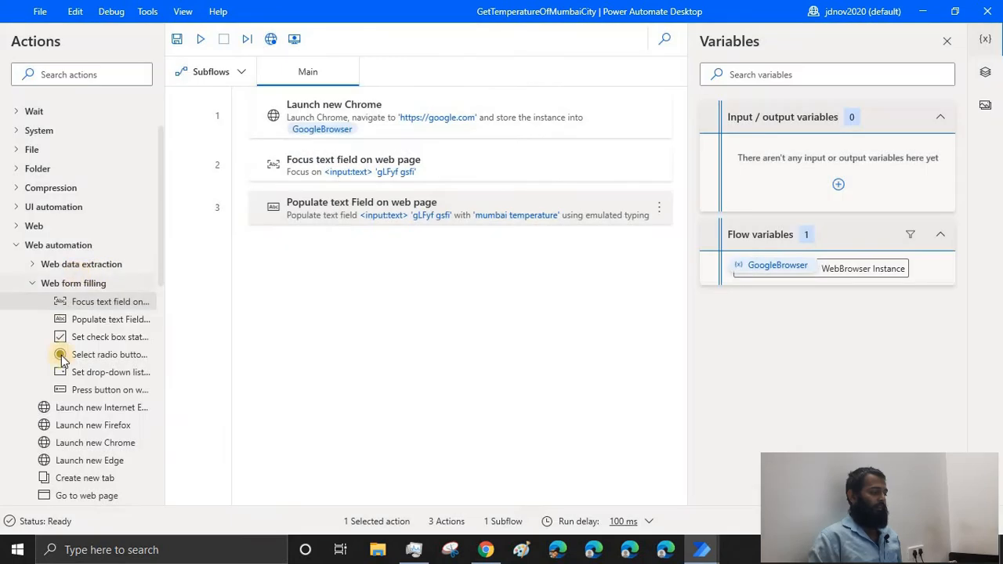
Add a Press button on web page action that targets the Google Search button captured as a new UI element, and save it.
scroll(61, 359, "down", 1)
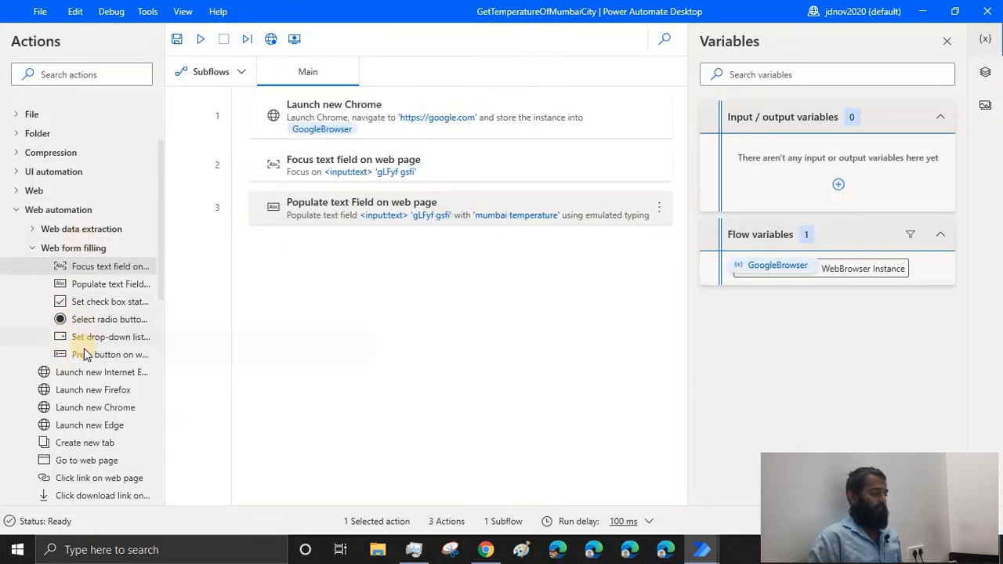
left_click_drag(97, 356, 333, 265)
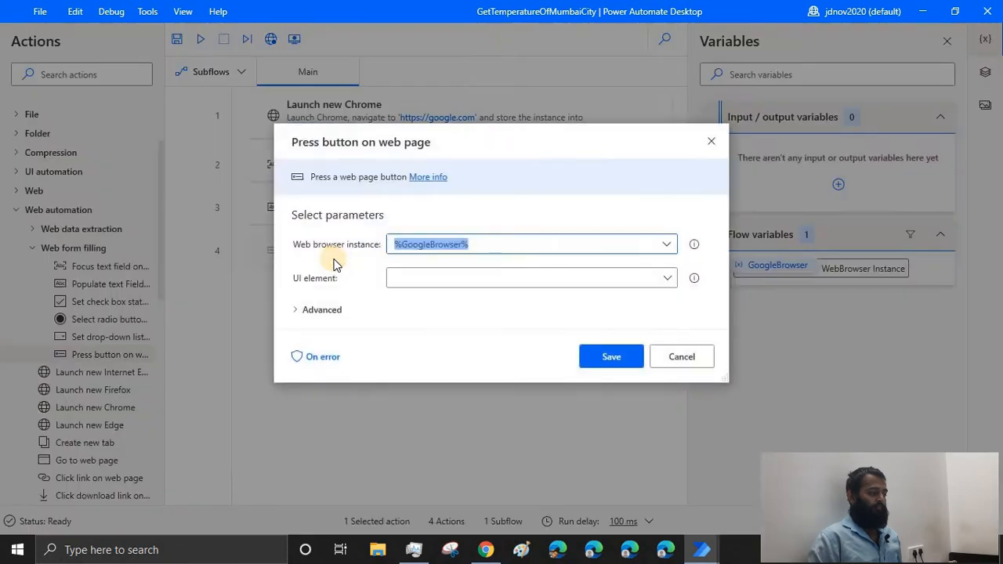
left_click(488, 286)
left_click(586, 401)
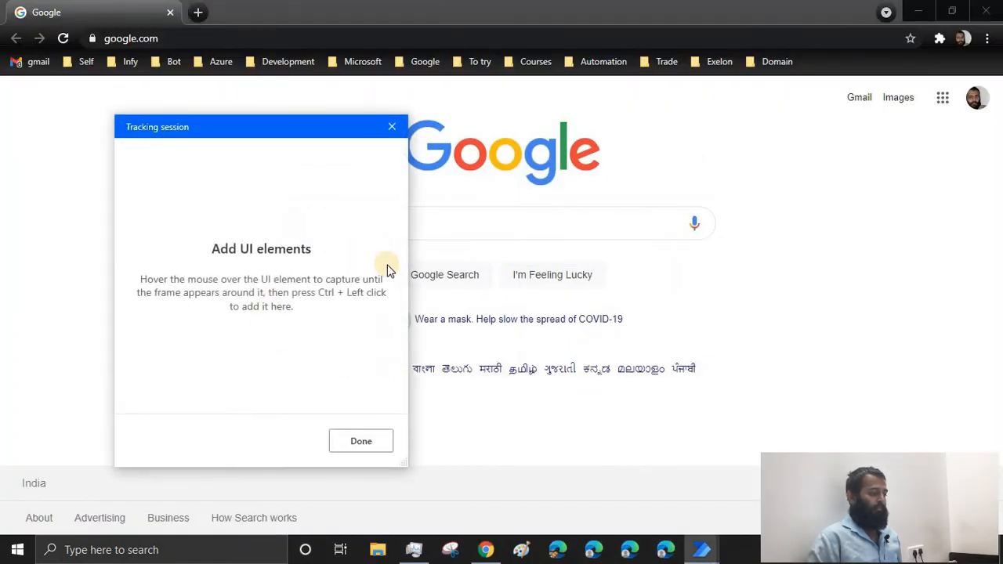
left_click_drag(313, 126, 230, 126)
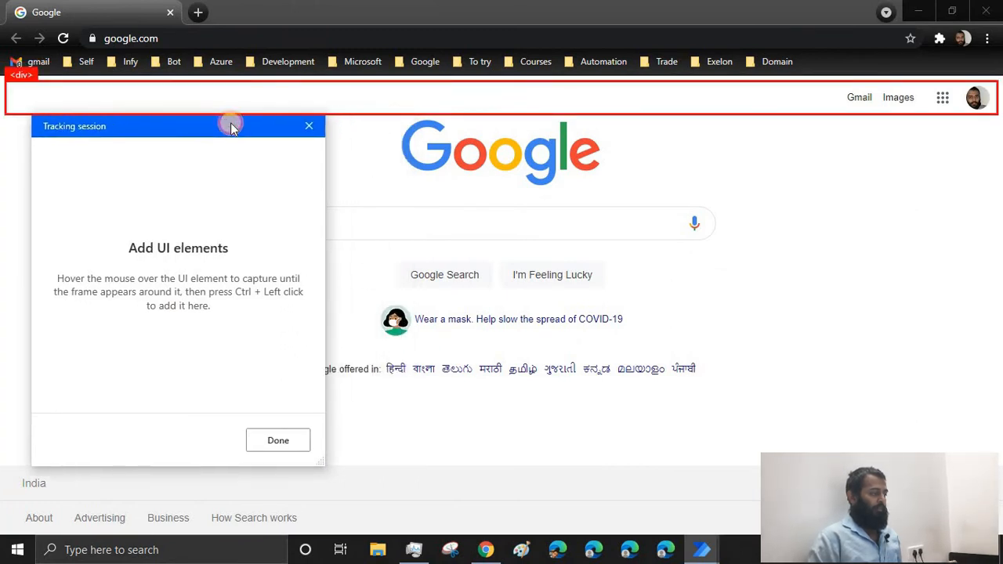
left_click(459, 286, "ctrl")
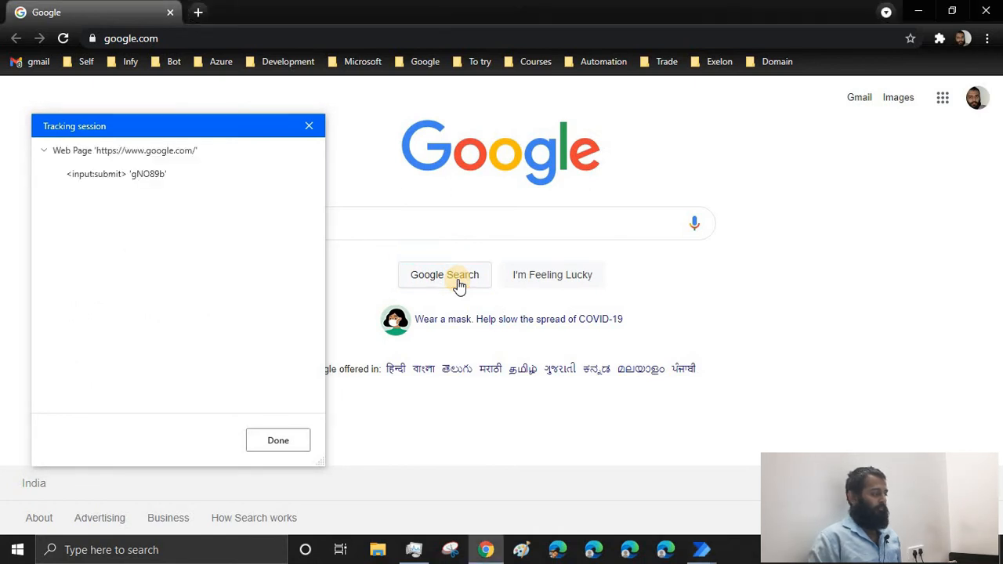
left_click(118, 174)
left_click(261, 440)
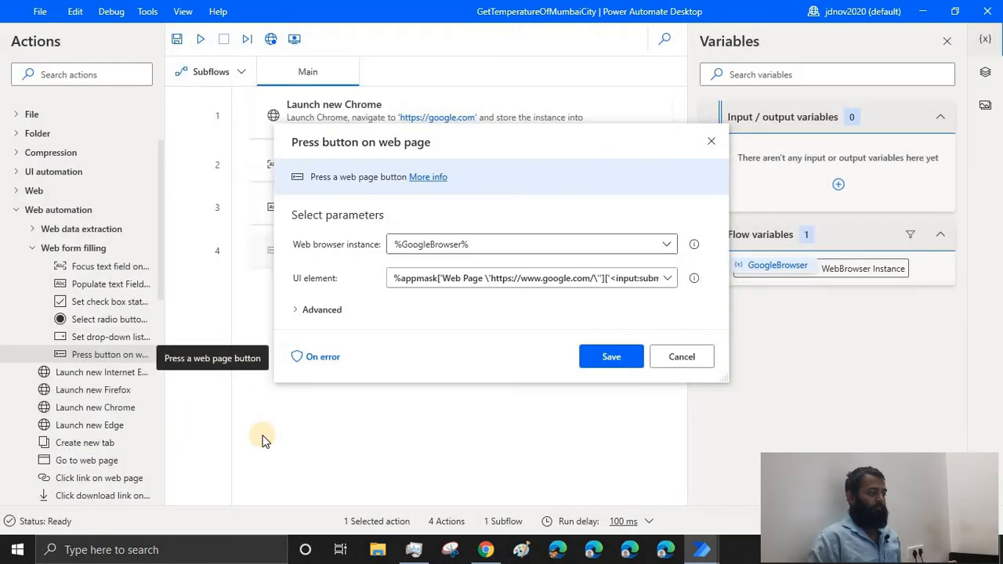
left_click(621, 360)
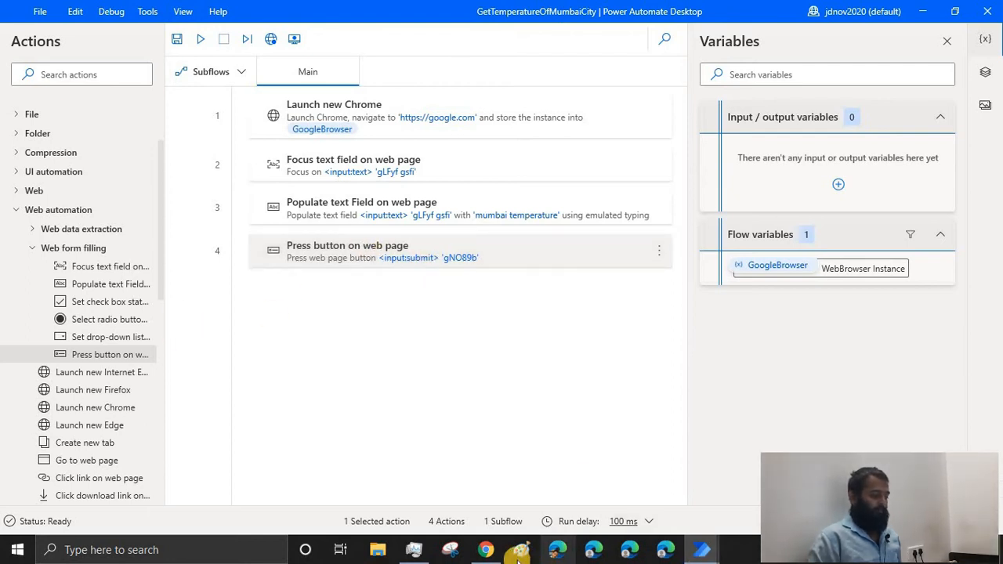
Close the open Google window in Chrome and run the four-action flow.
left_click(486, 550)
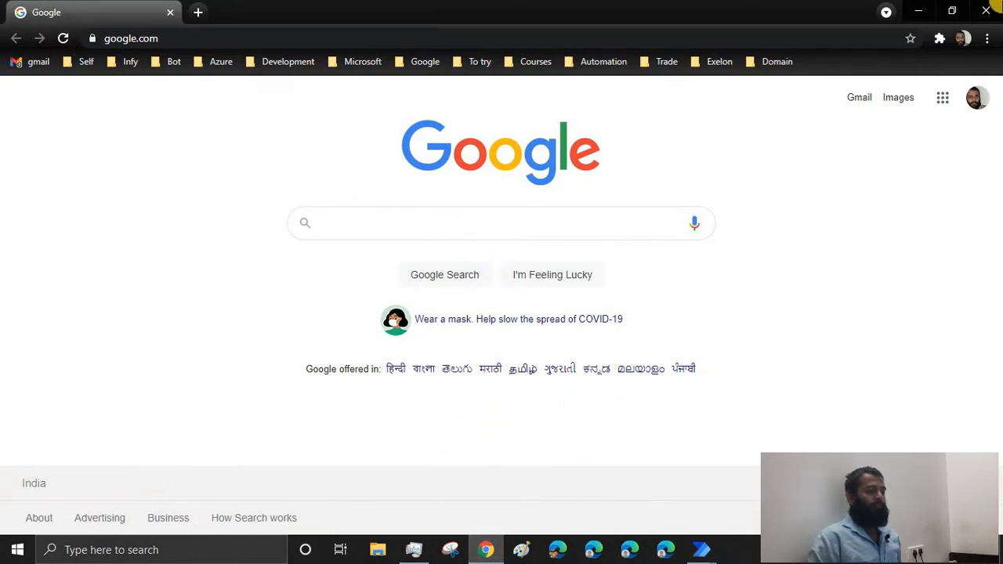
left_click(989, 13)
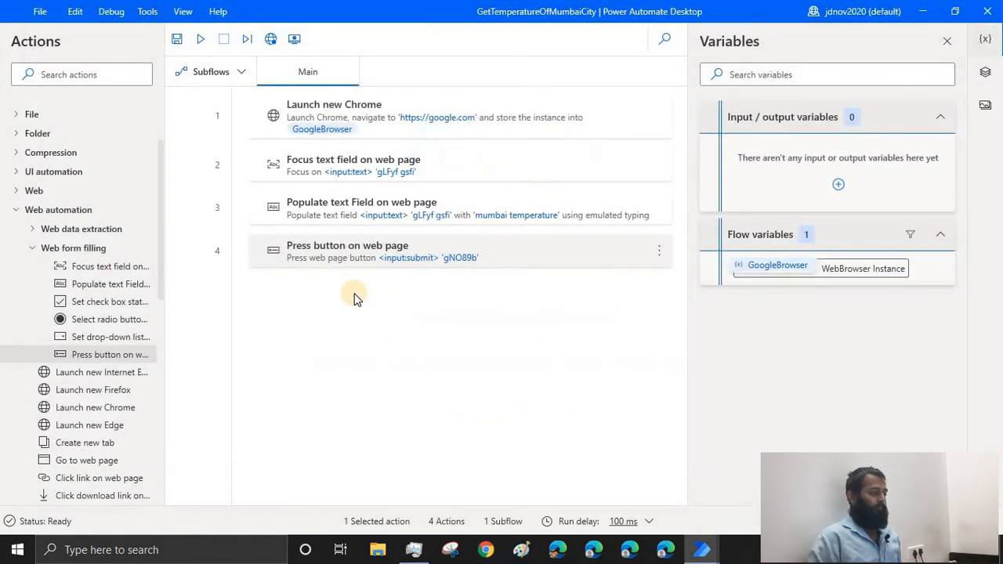
left_click(202, 40)
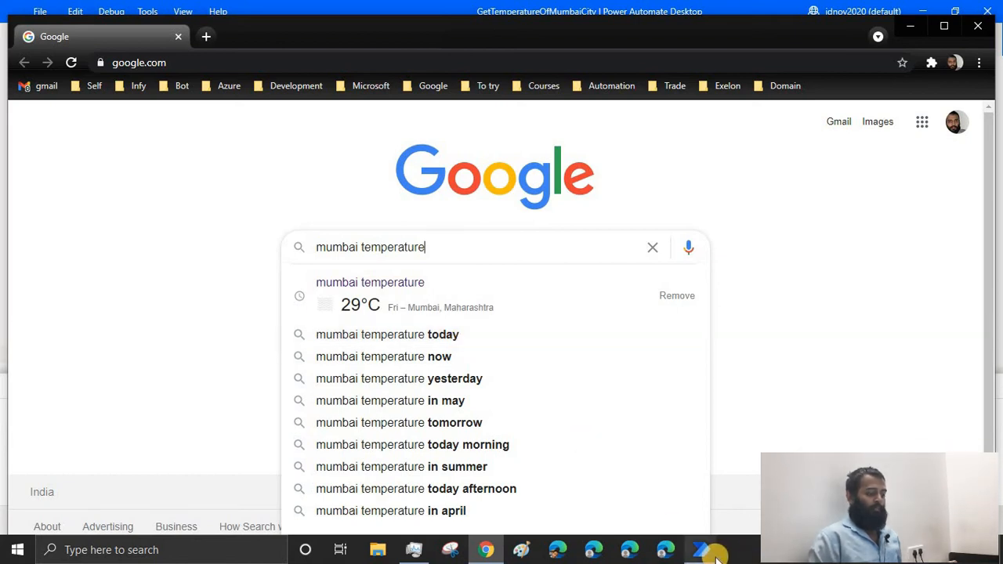
Review the flow's error in Power Automate, dismiss the error list, and check the Google page in Chrome before returning to the flow.
mouse_move(701, 550)
left_click(734, 509)
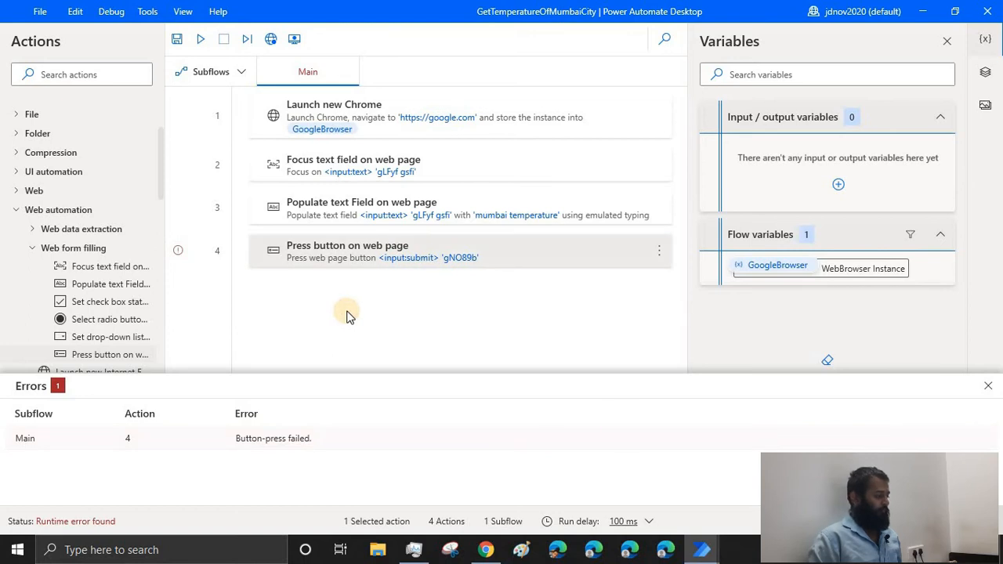
left_click(989, 387)
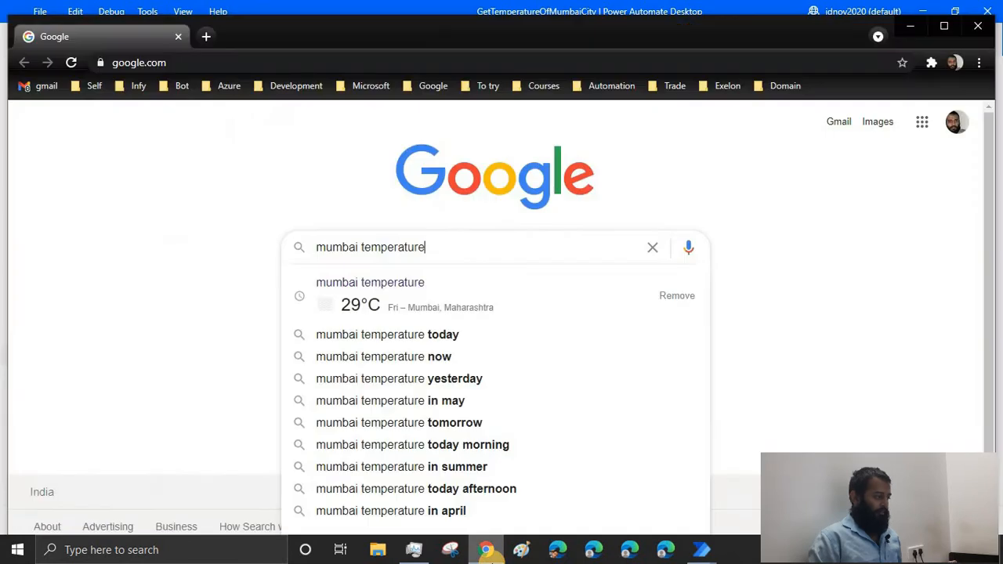
left_click(485, 550)
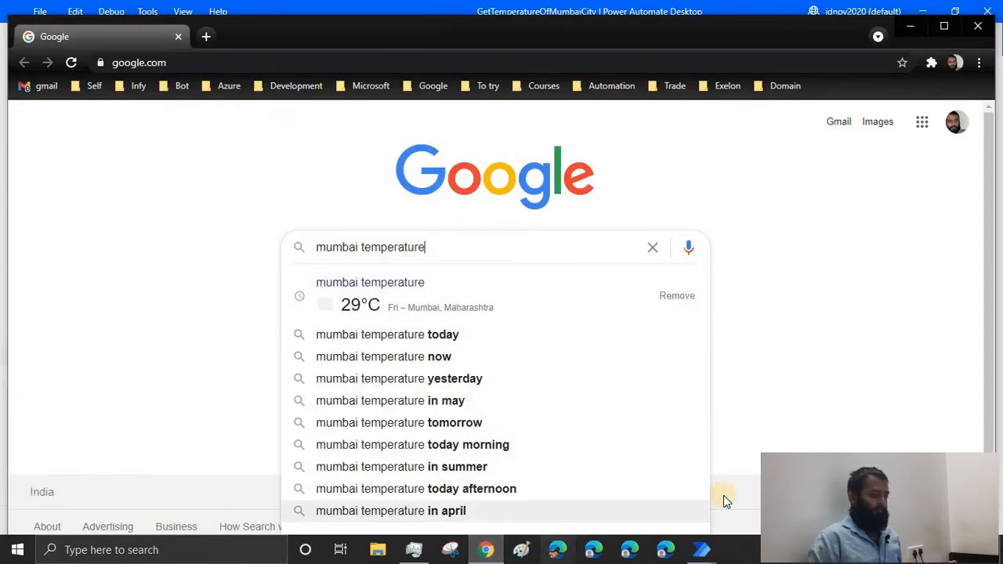
left_click(701, 549)
left_click(749, 502)
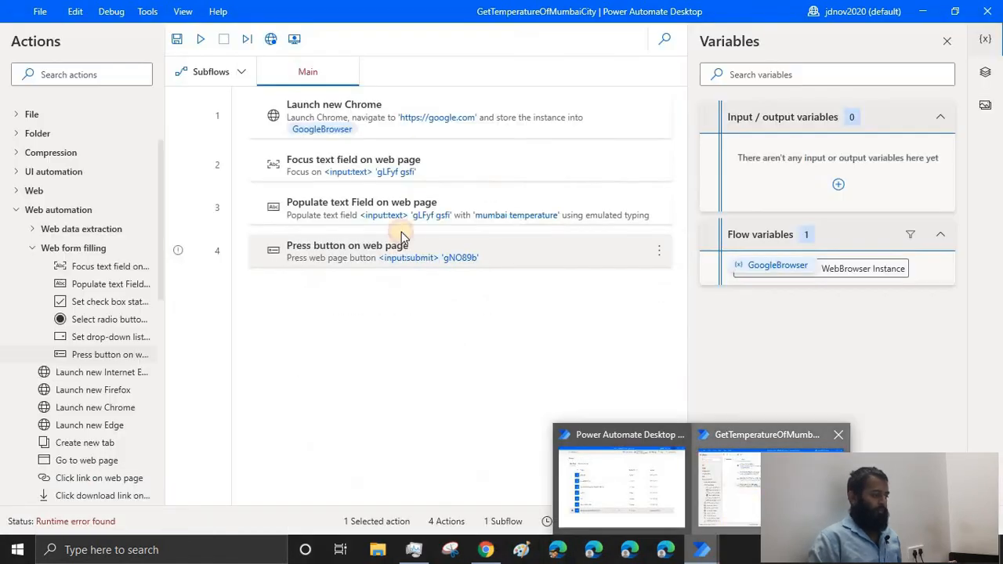
Check the Window state options of the Launch new Chrome action, keep Maximized, and save the action.
left_click(365, 124)
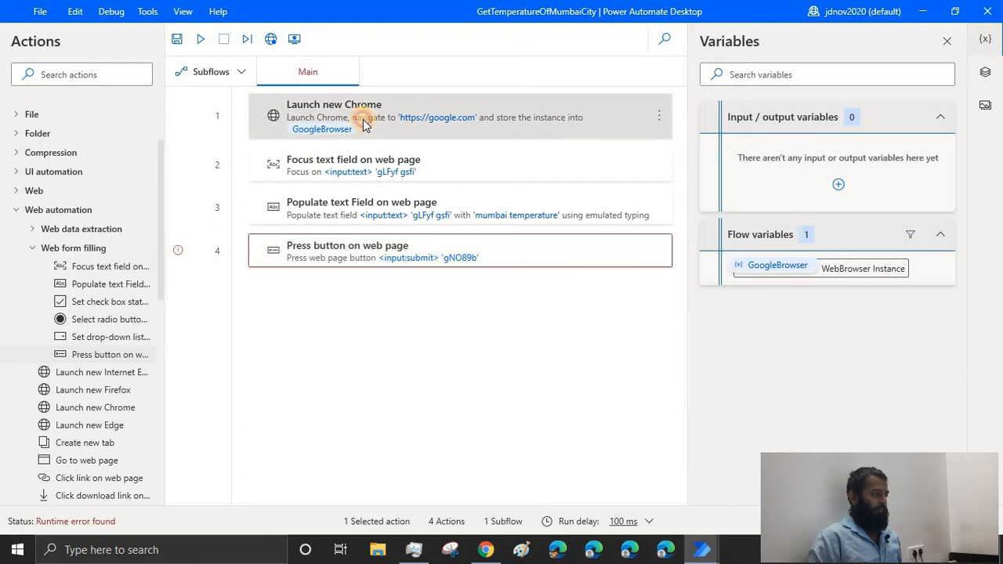
double_click(364, 124)
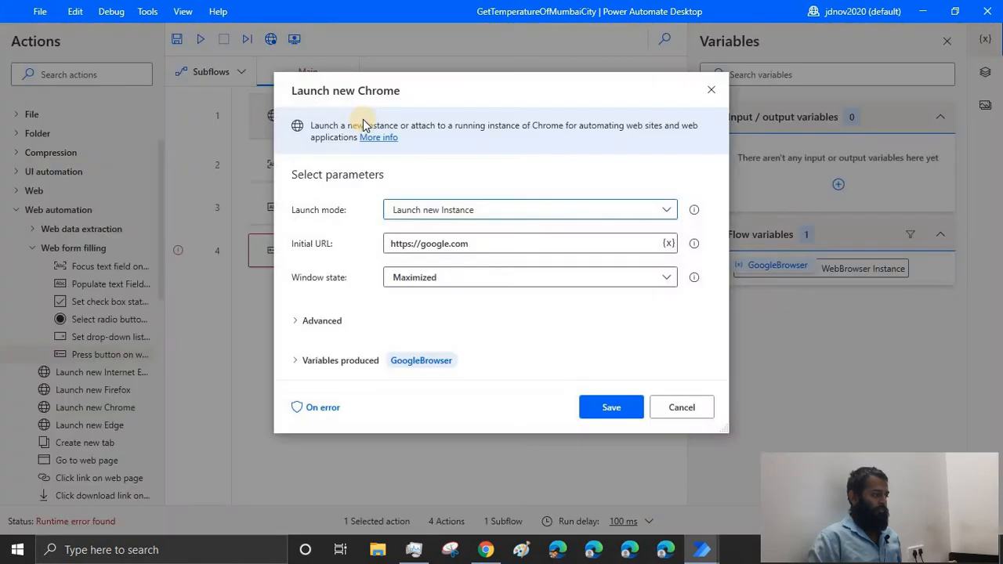
left_click(484, 283)
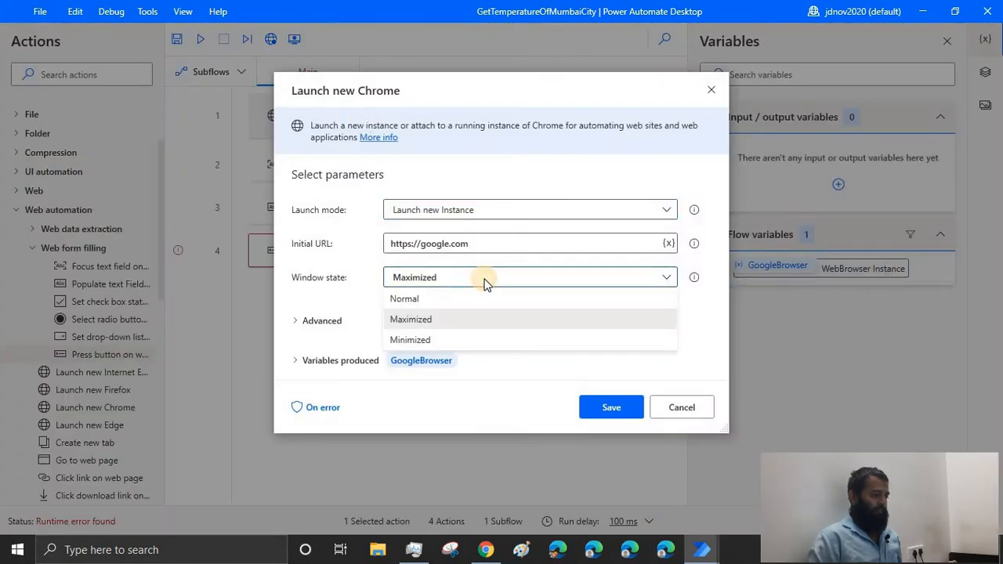
left_click(483, 280)
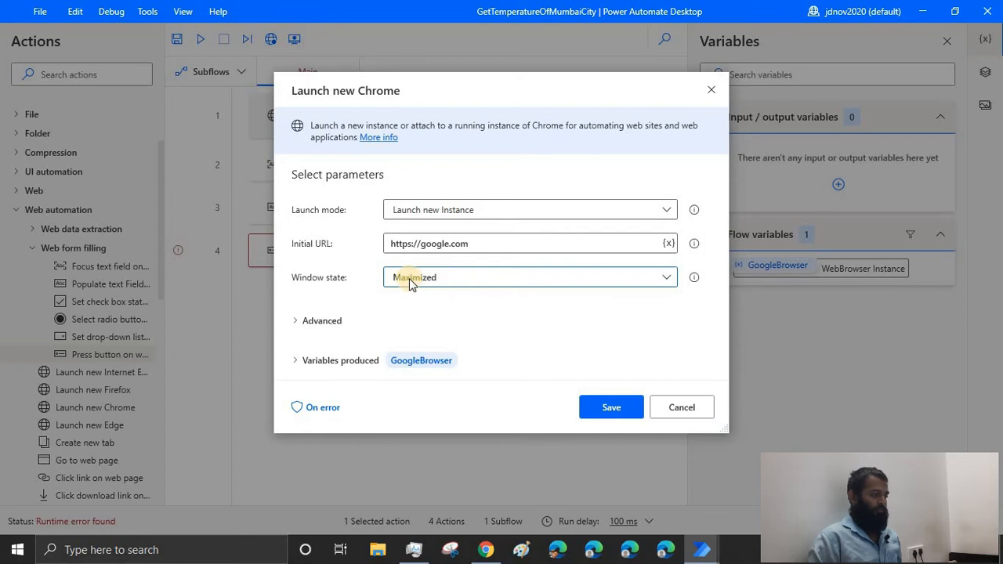
left_click(617, 406)
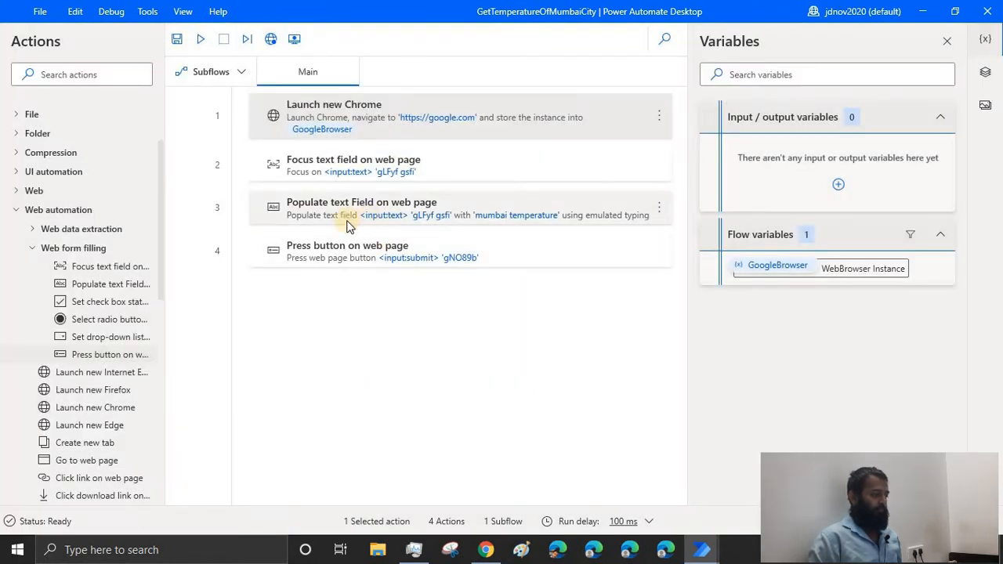
Add a Send keys action after the Press button action, with the Enter special key, {Return}, as the text to send.
scroll(107, 398, "down", 10)
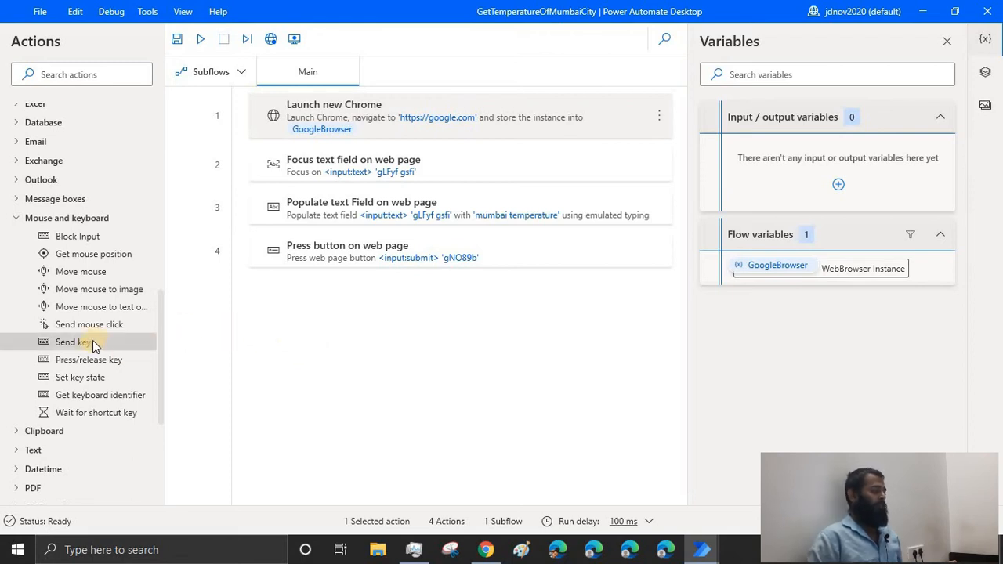
left_click_drag(62, 343, 451, 280)
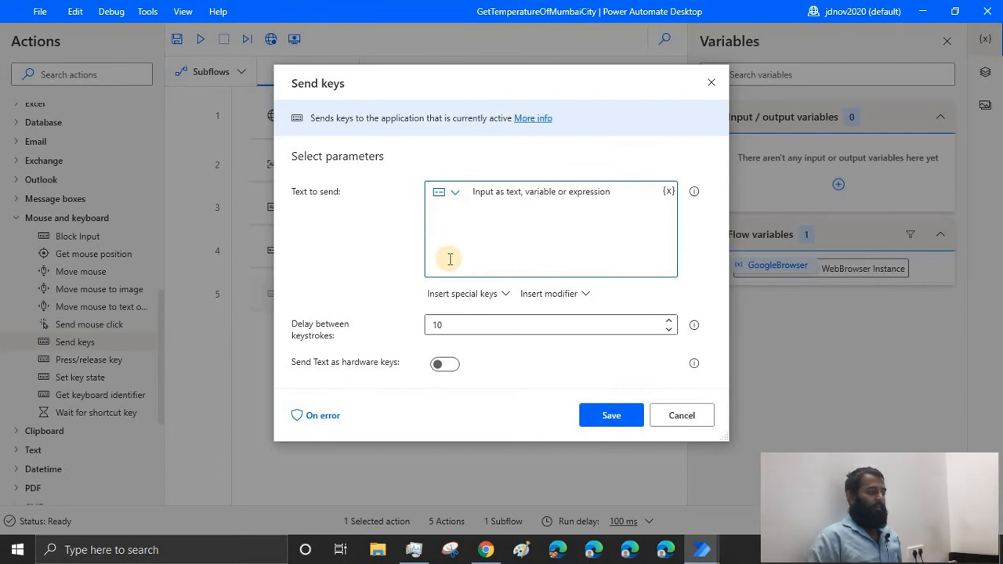
left_click(502, 295)
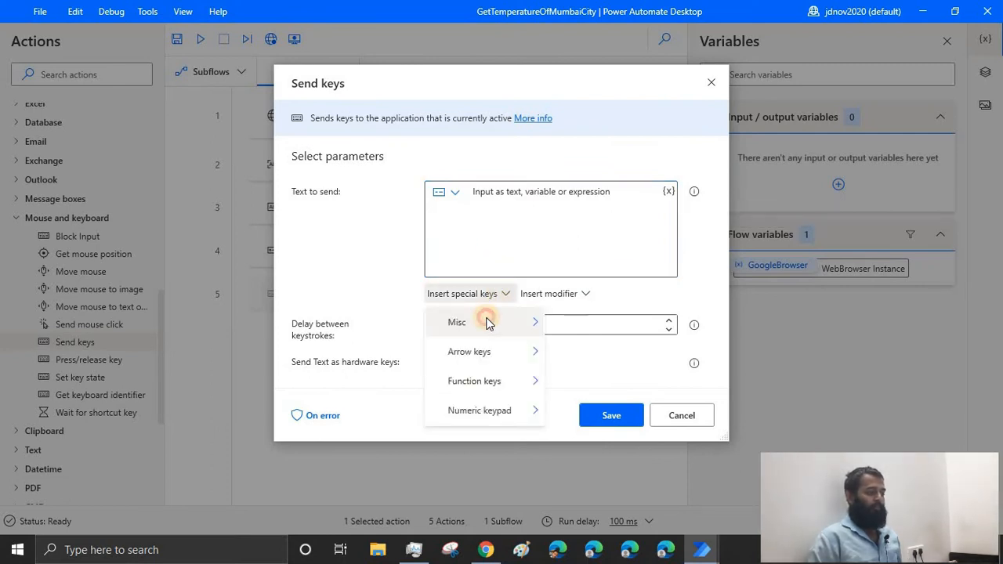
left_click(486, 323)
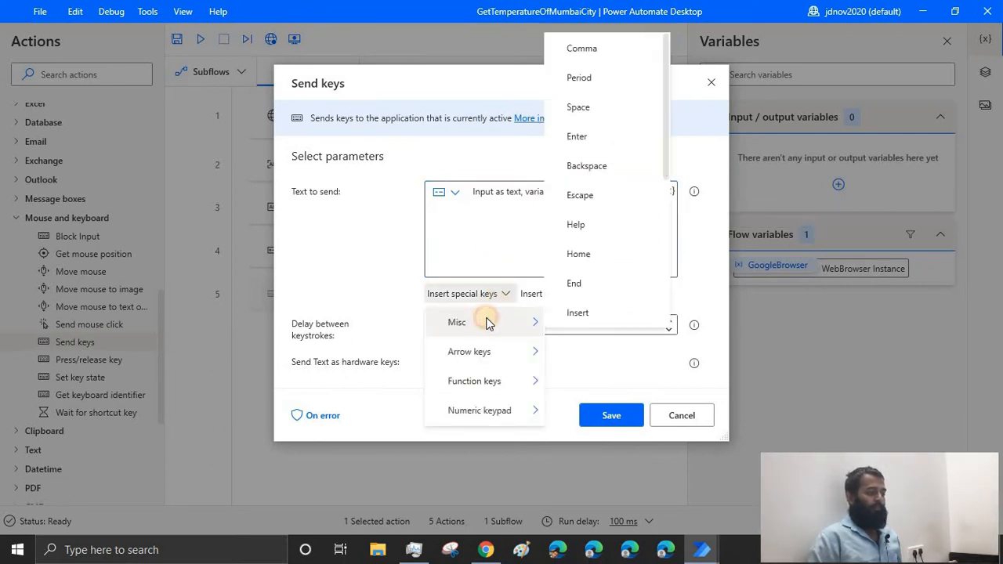
left_click(582, 150)
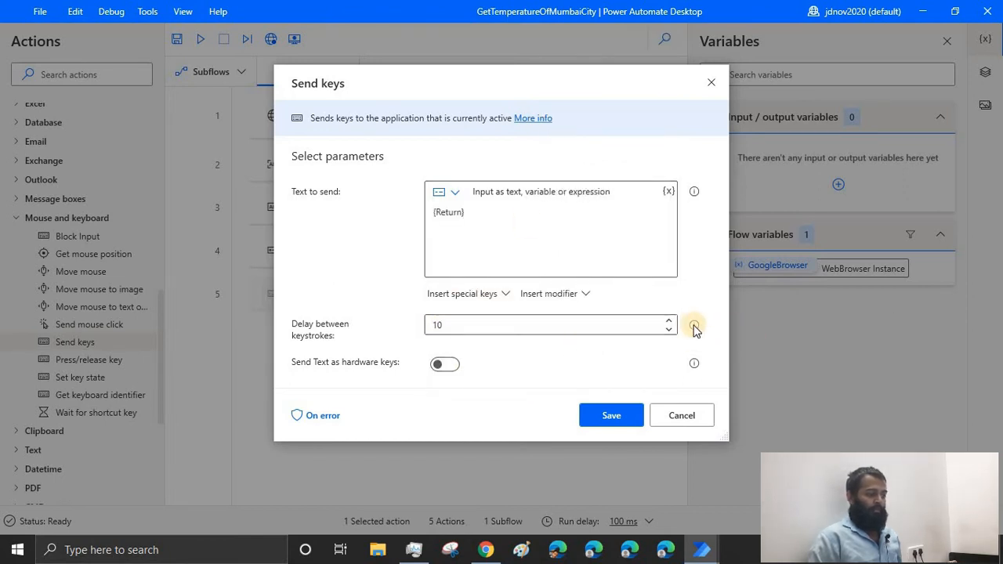
Turn on Send Text as hardware keys for the Send keys action and save it.
mouse_move(694, 330)
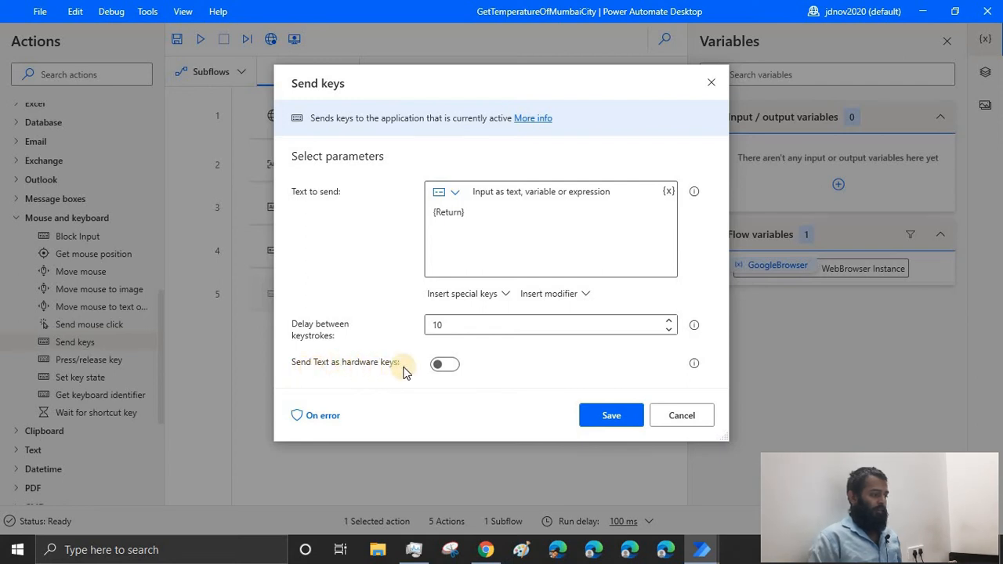
mouse_move(695, 367)
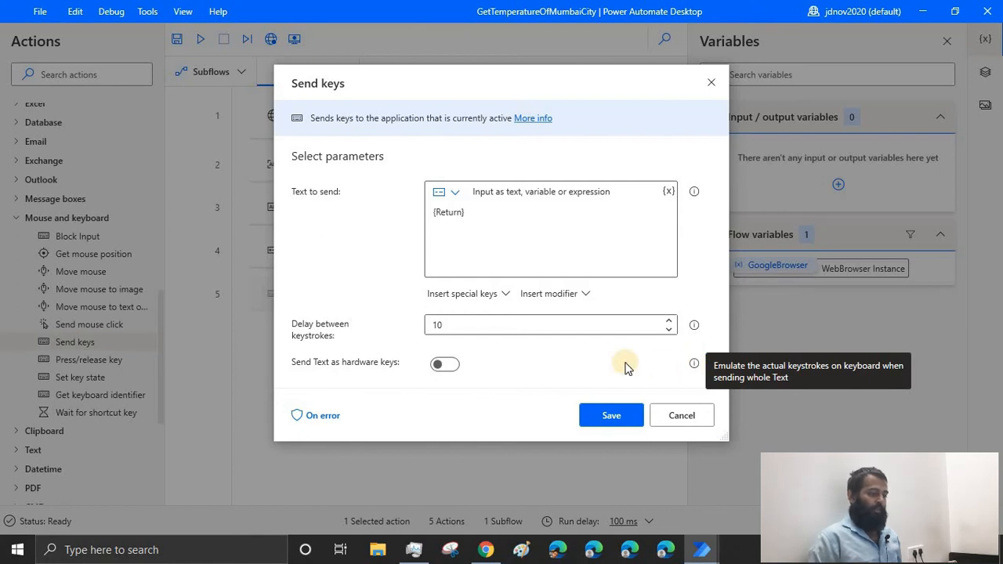
left_click(445, 363)
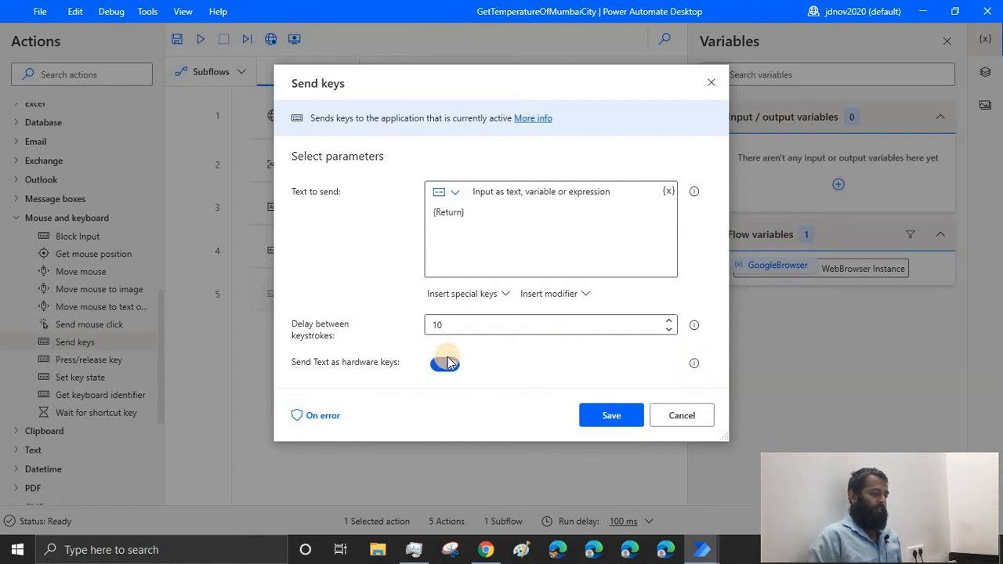
left_click(595, 415)
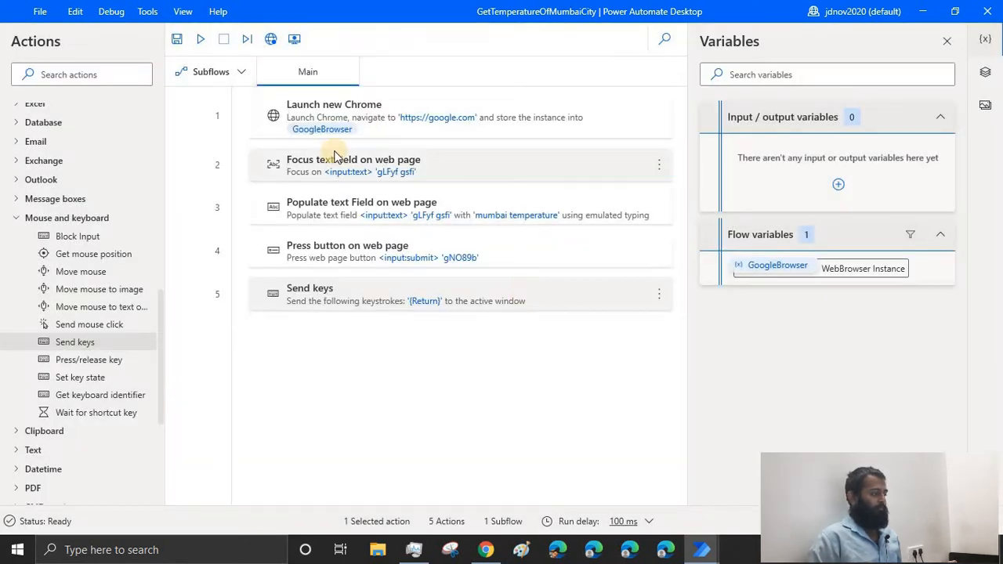
Close the Chrome window left from the previous run and run the flow again with the Send keys action included.
left_click(485, 550)
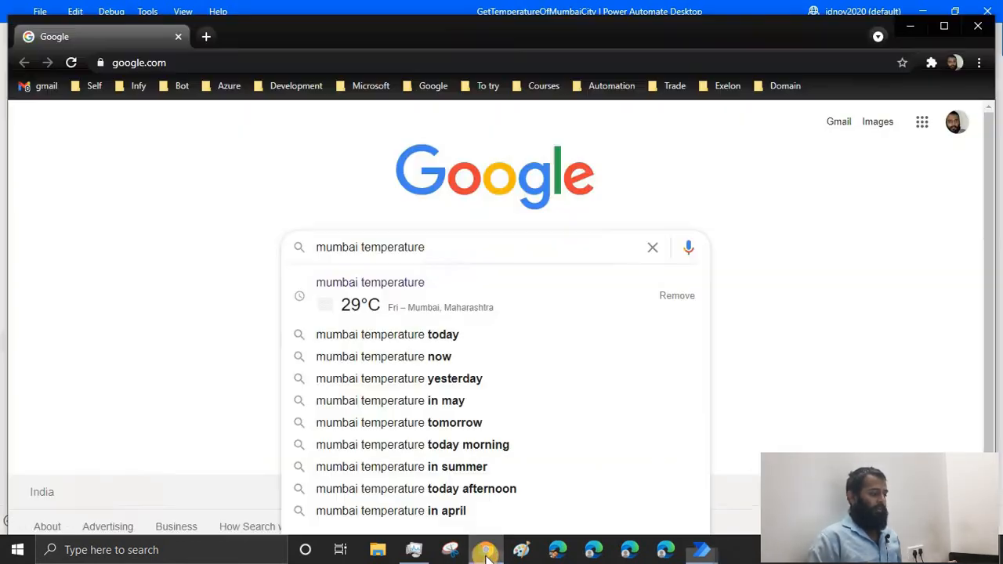
left_click(981, 25)
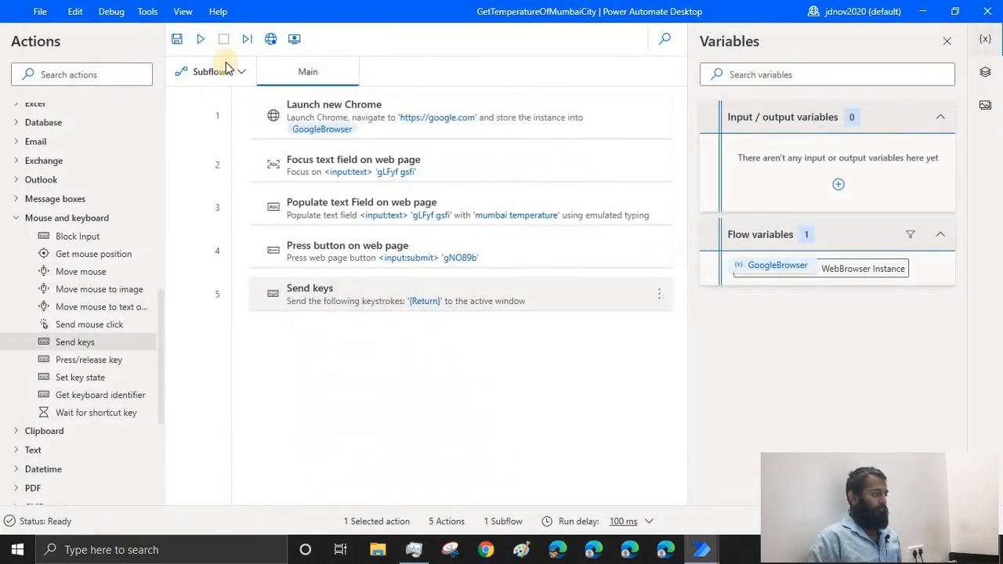
left_click(200, 39)
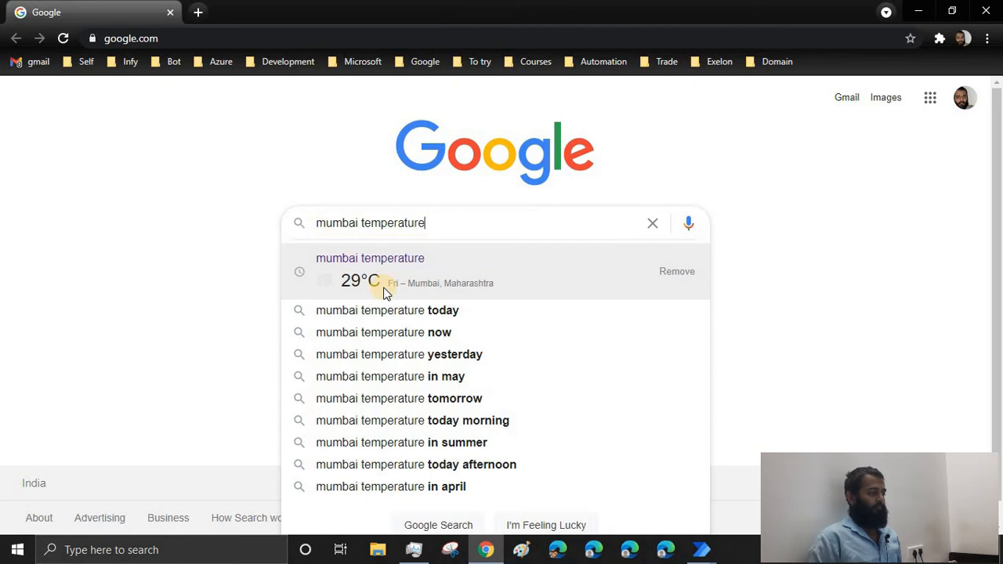
Return to the flow designer, delete the Press button on web page action, and close the Chrome window left from the previous run.
mouse_move(701, 549)
left_click(776, 470)
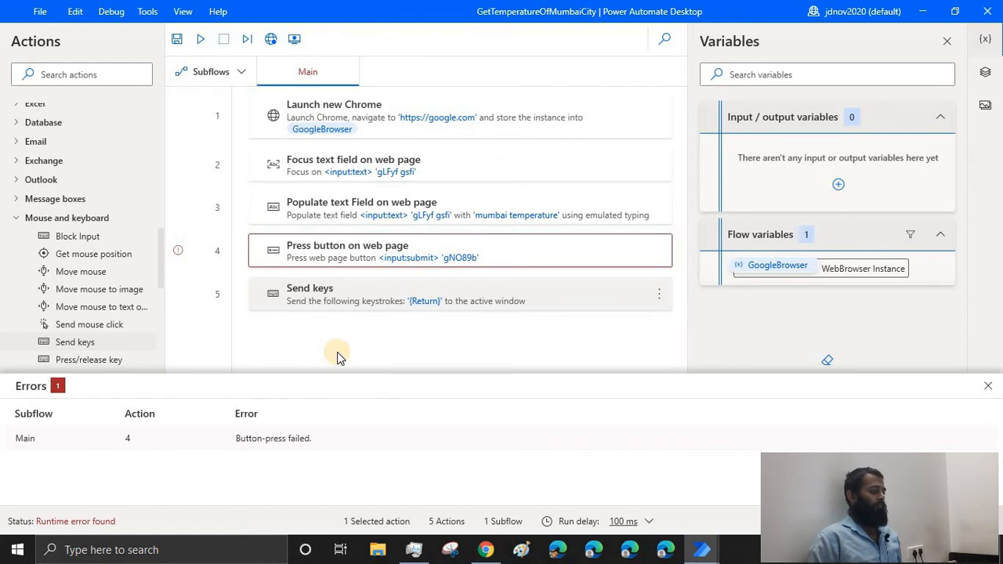
left_click(658, 253)
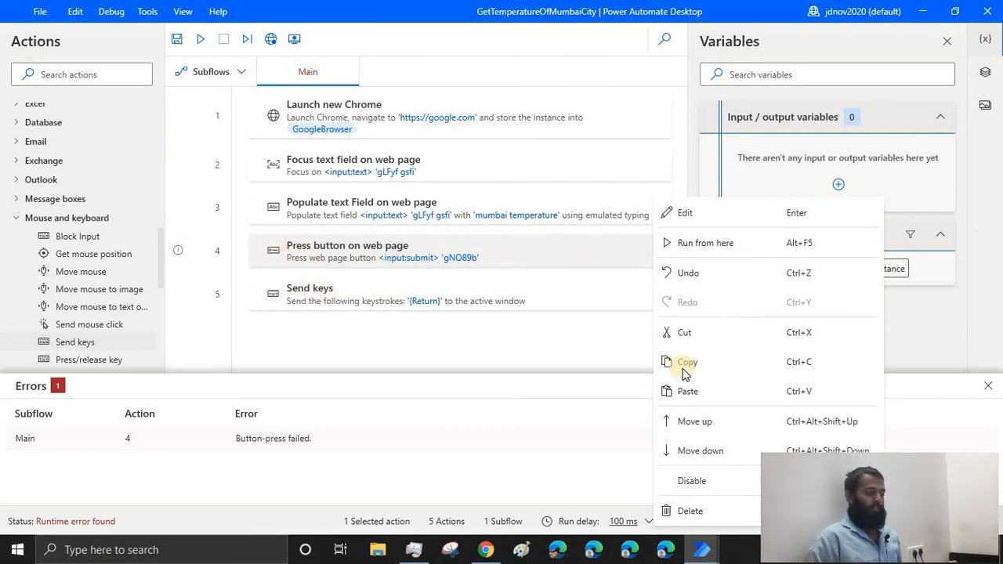
left_click(681, 511)
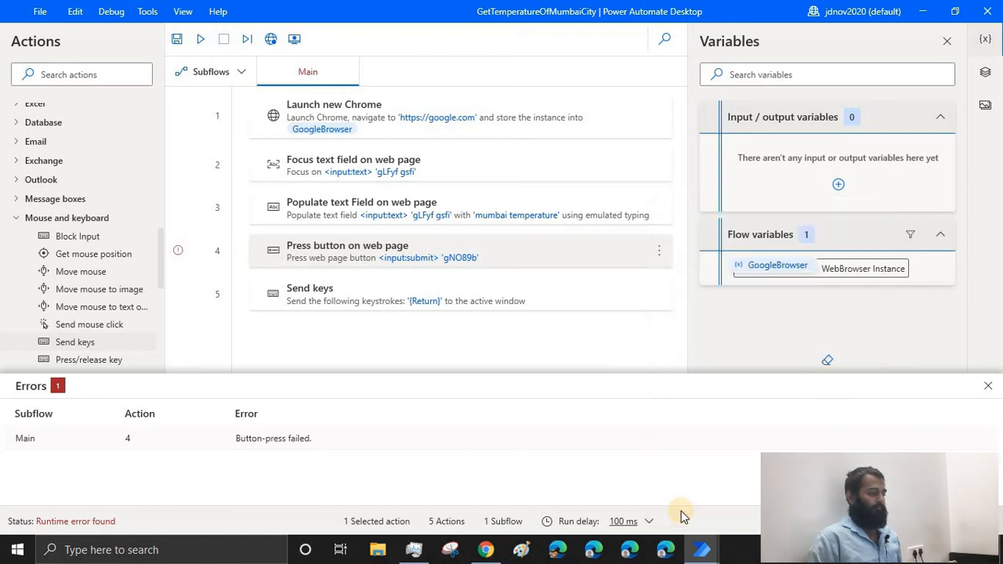
left_click(486, 549)
left_click(985, 10)
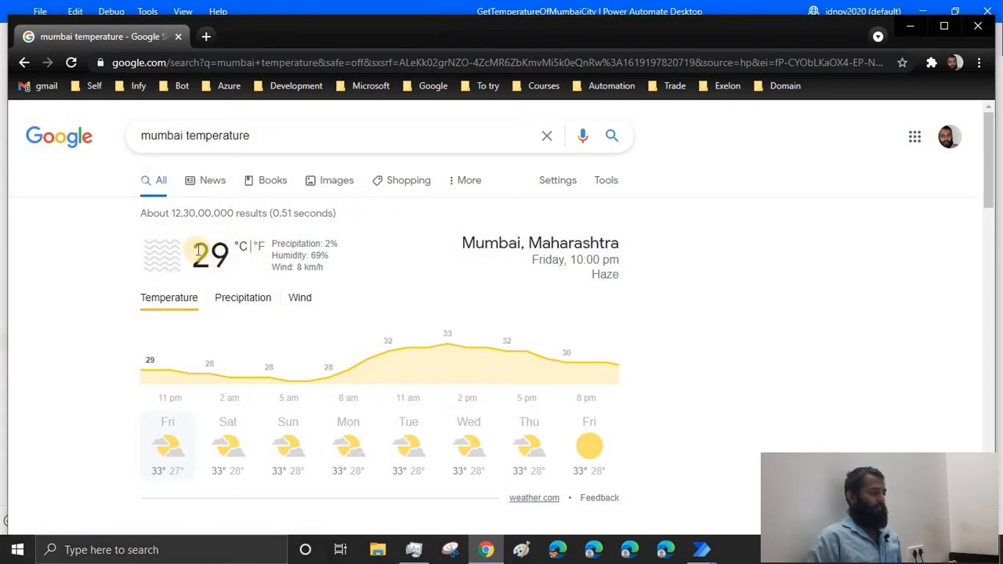
Locate the current temperature figure on the Google results page and add a Get details of element on web page action after Send keys.
left_click_drag(198, 251, 225, 254)
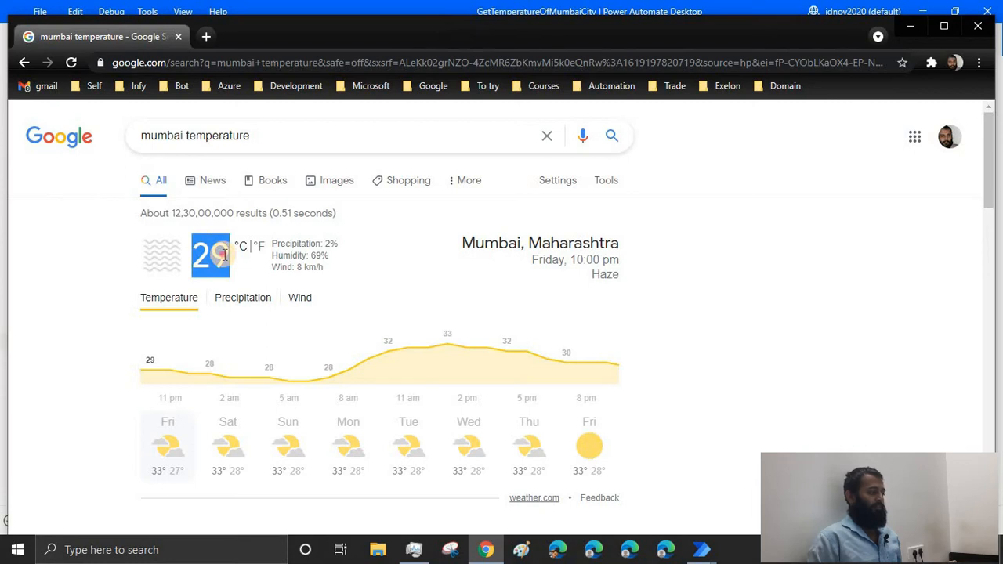
left_click(224, 255)
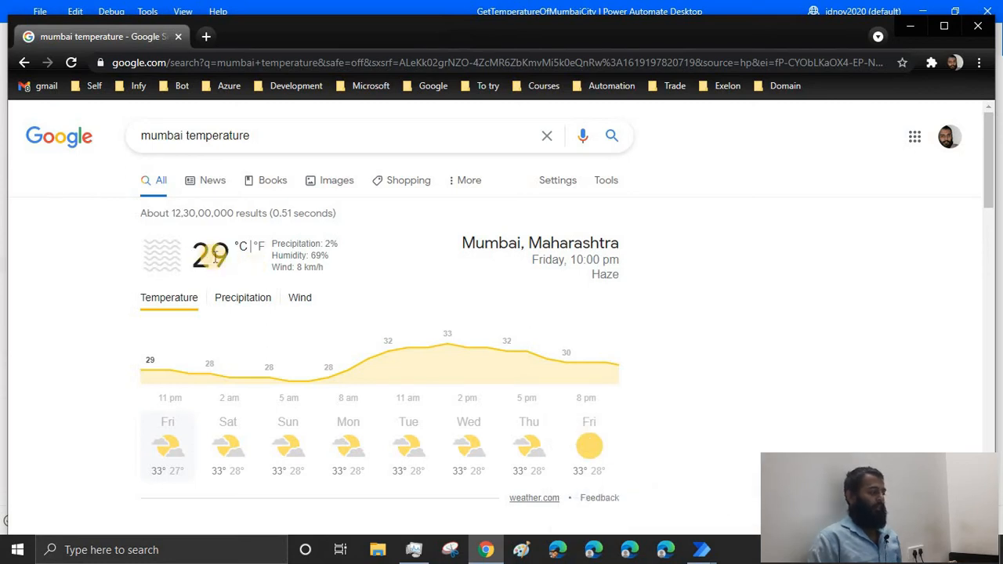
left_click(702, 549)
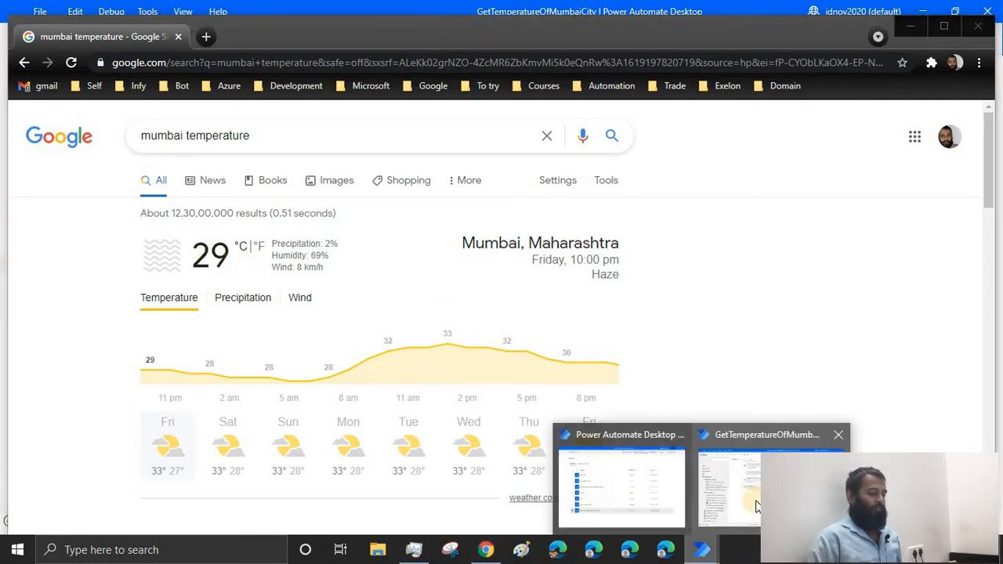
left_click(757, 507)
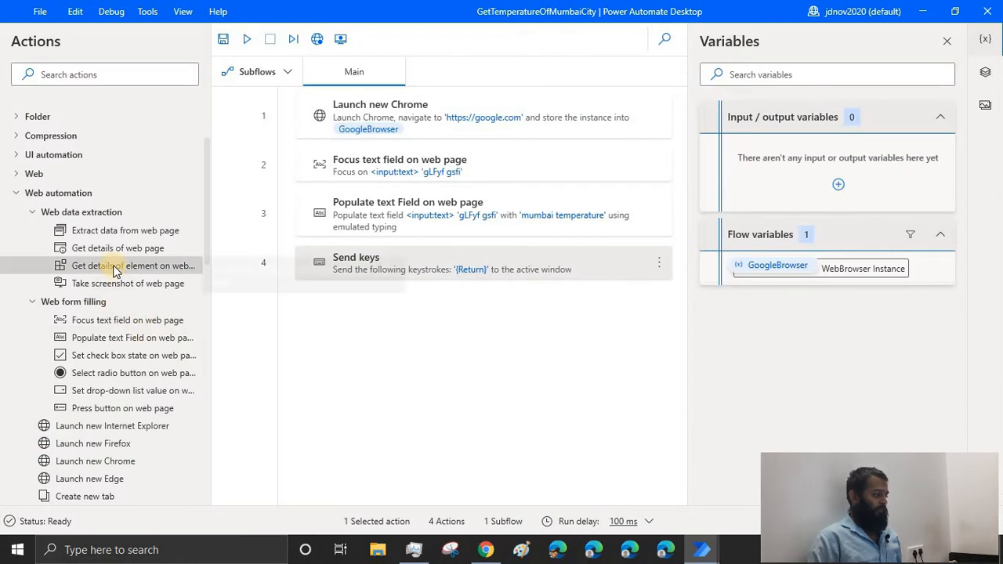
left_click_drag(115, 269, 385, 338)
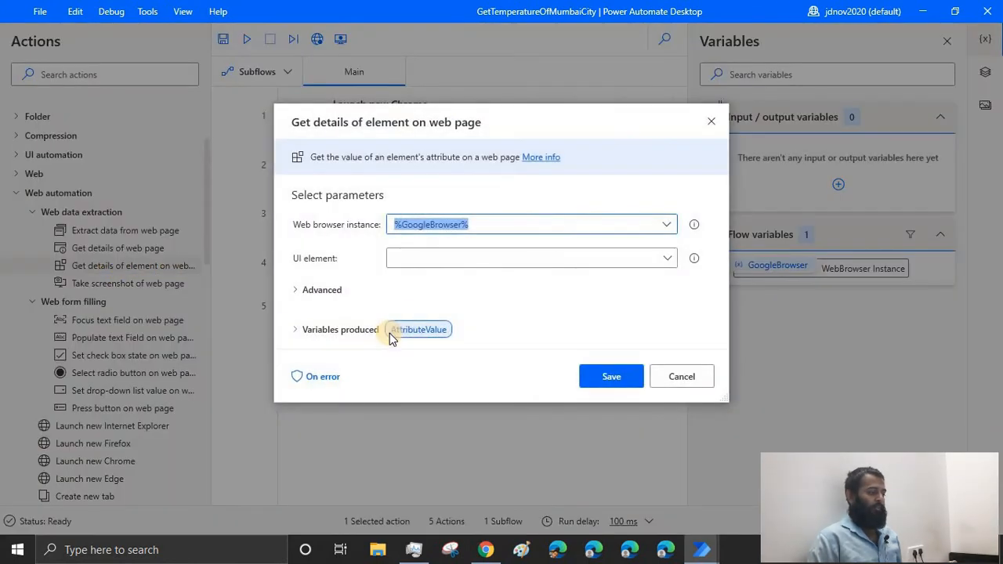
Capture the large current temperature figure on the Google results page as a new UI element for the Get details action.
left_click(496, 260)
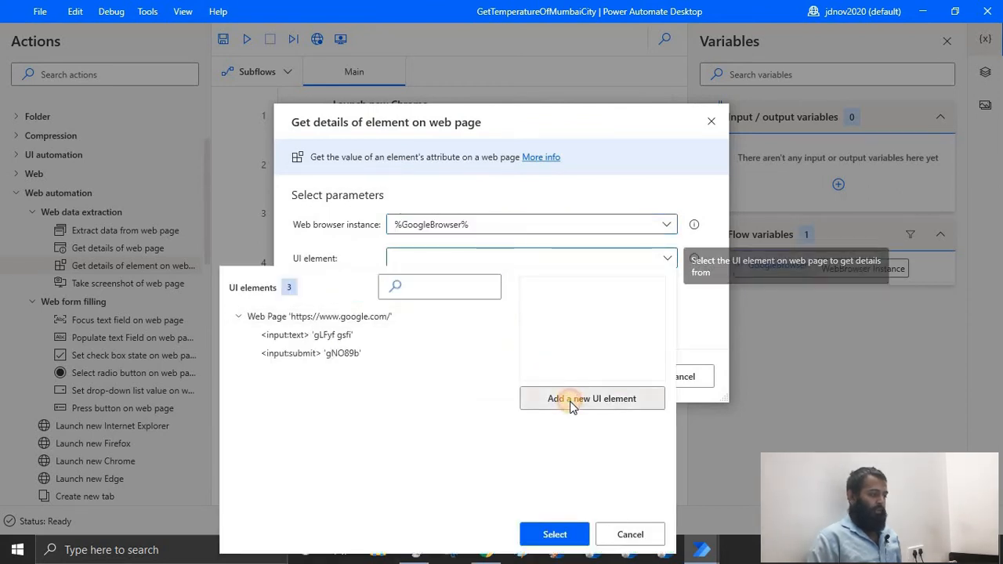
left_click(571, 399)
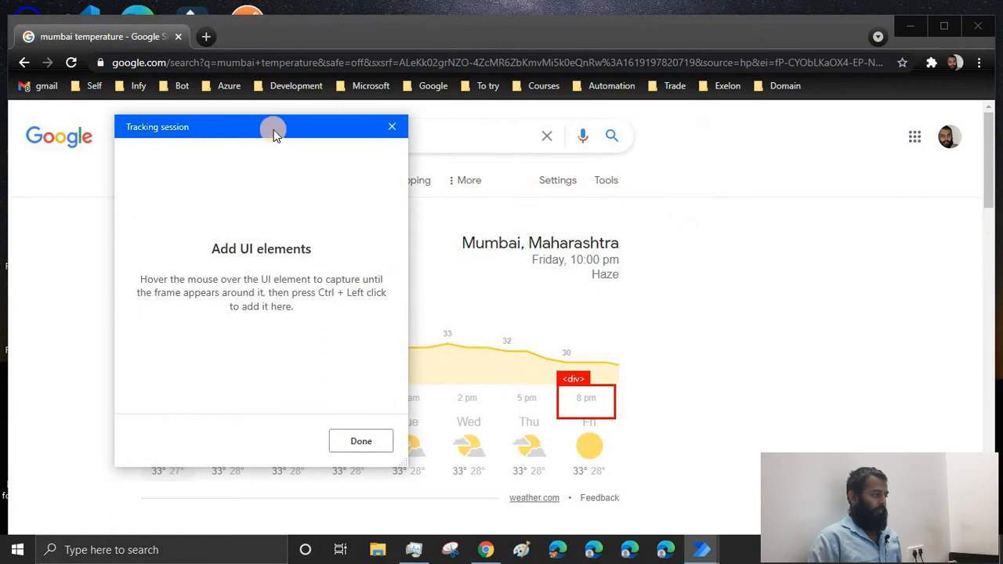
left_click_drag(274, 133, 723, 170)
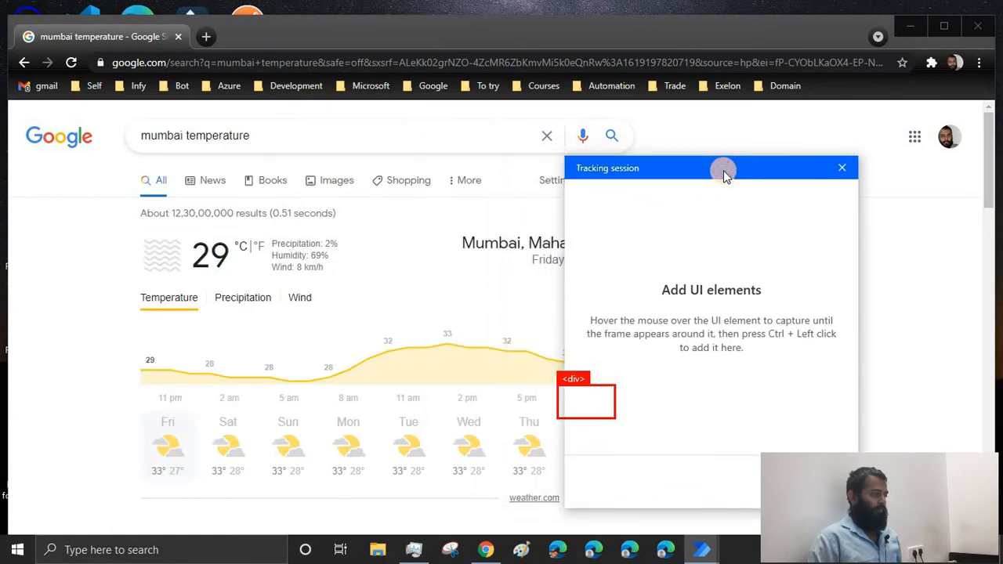
left_click(212, 257, "ctrl")
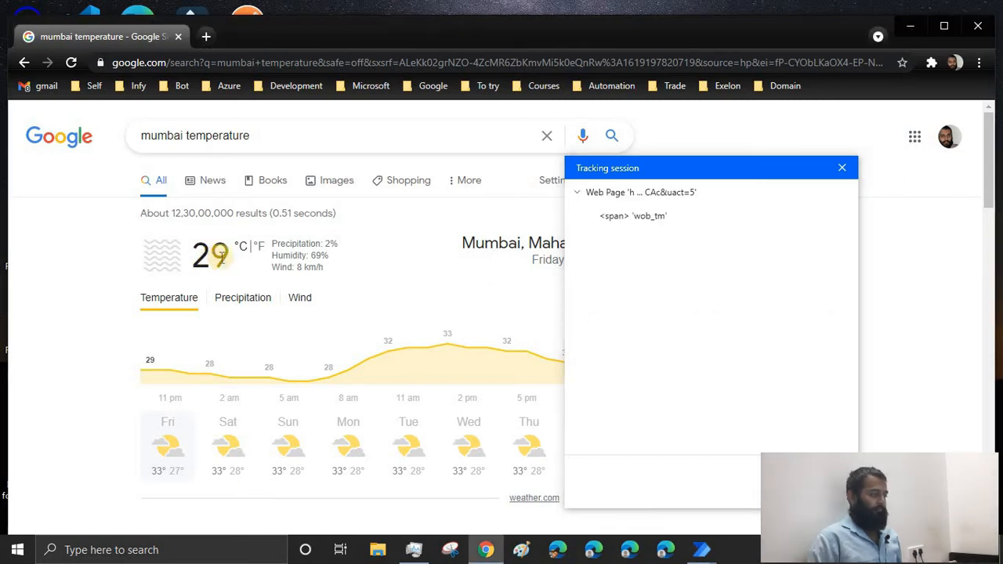
left_click(662, 223)
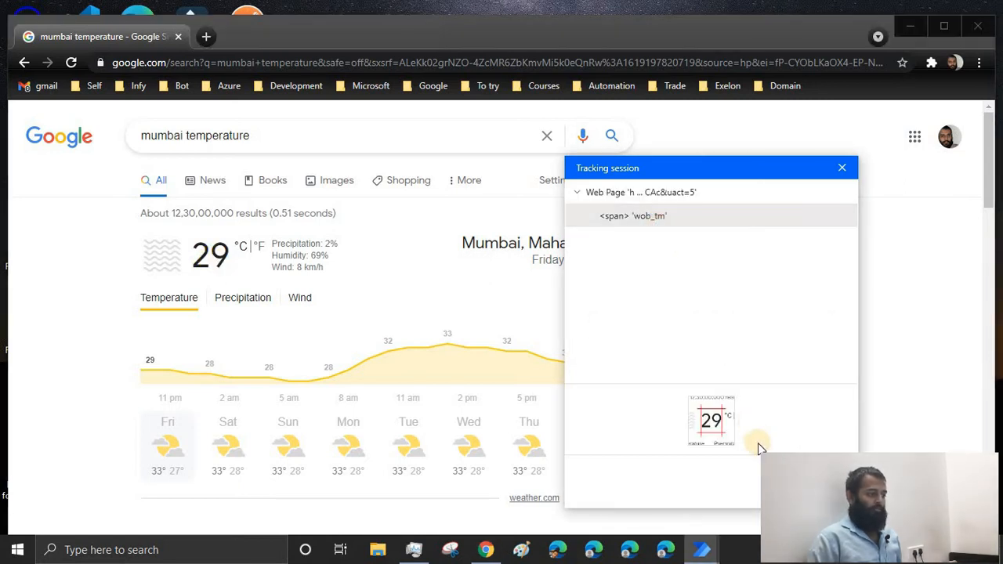
left_click(811, 482)
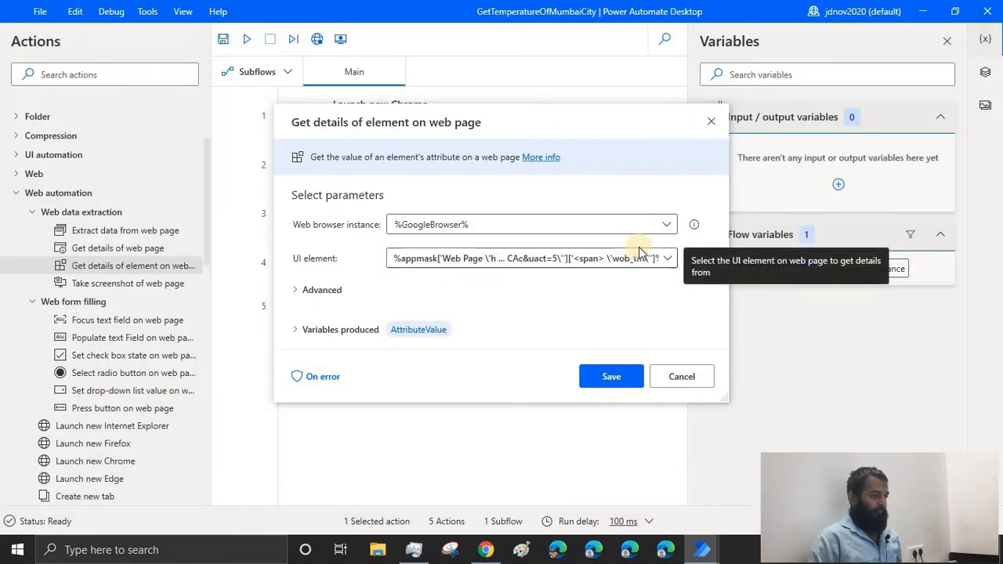
Check that the <span> 'wob_tm' element is selected as the UI element and save the Get details action.
left_click(663, 258)
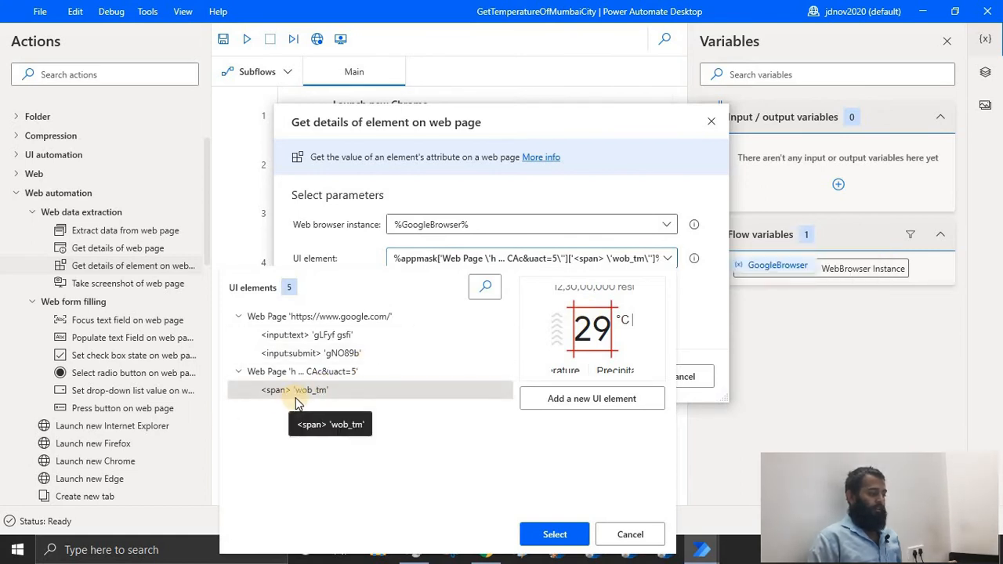
left_click(554, 536)
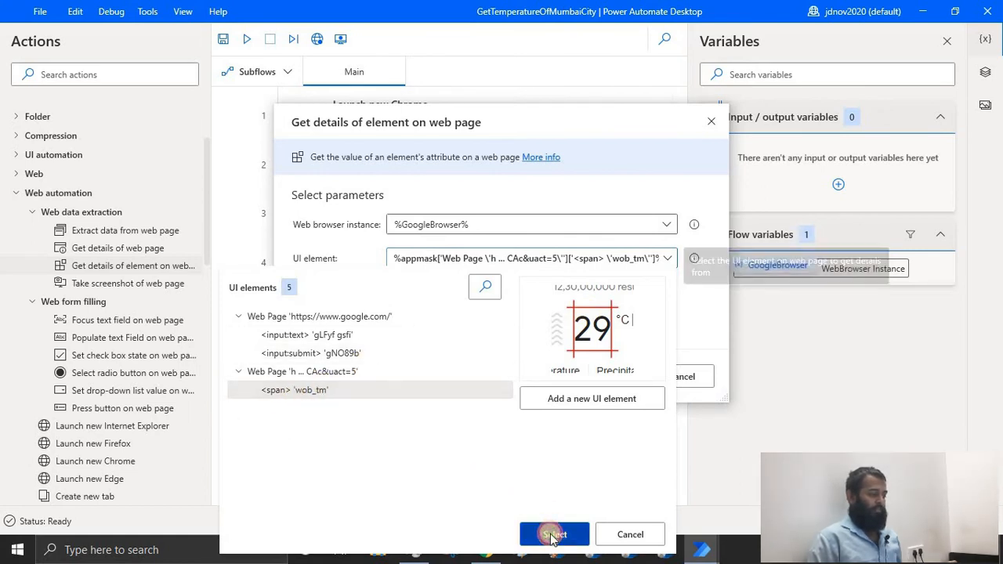
left_click(611, 377)
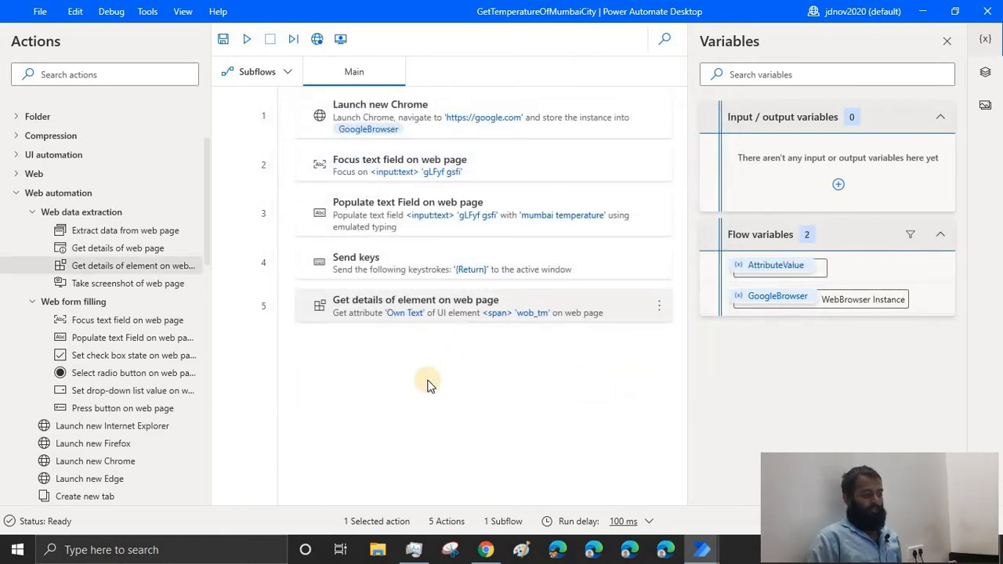
Find the Display message action, add it after the Get details action, and title the message box Temperature.
scroll(49, 182, "up", 2)
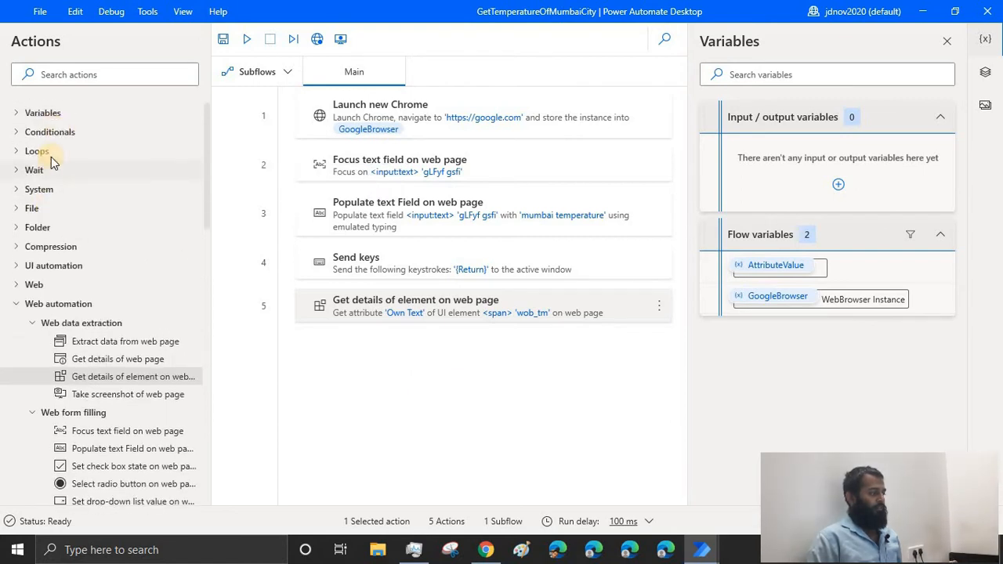
left_click(81, 69)
type("disp")
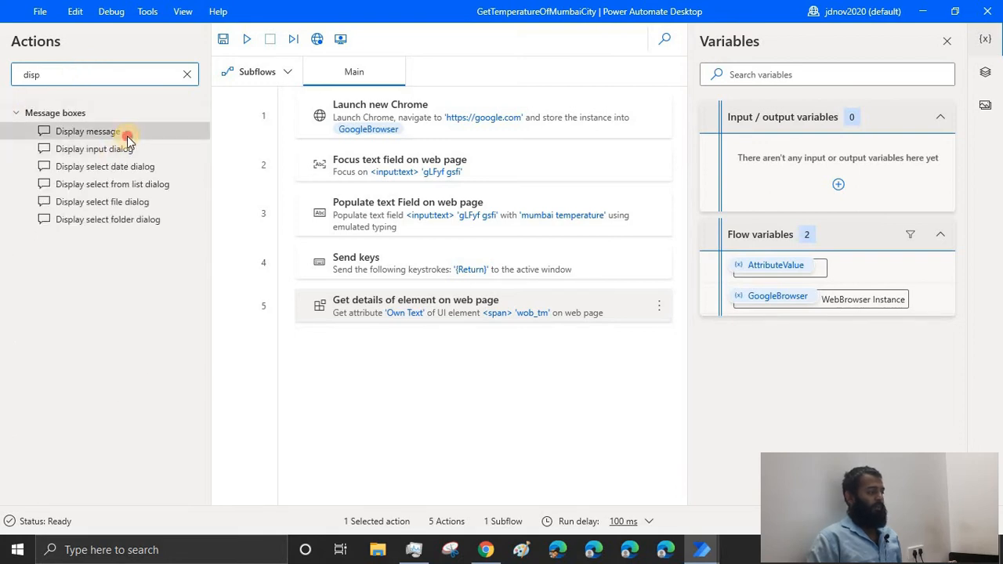
left_click_drag(128, 140, 409, 400)
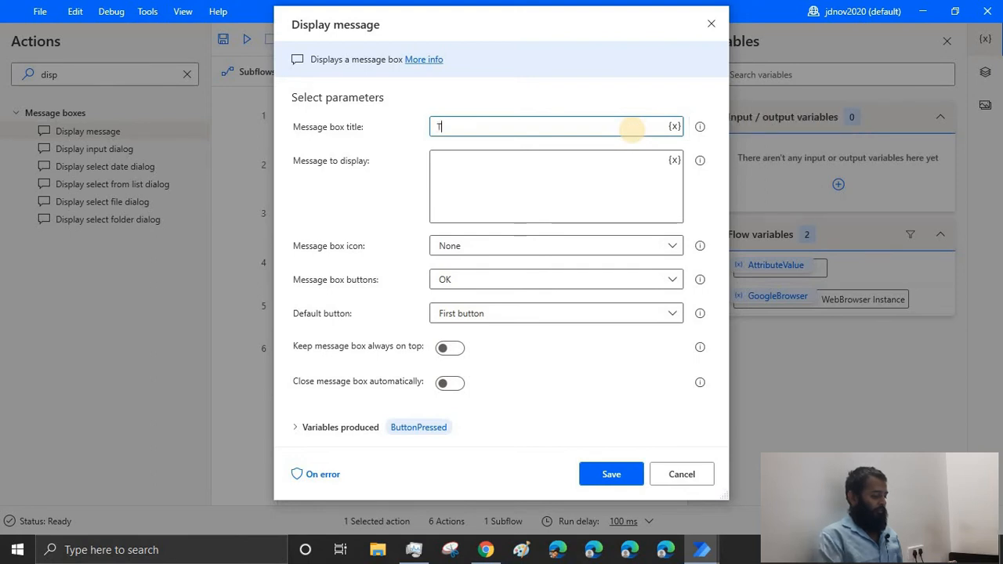
type("emperature")
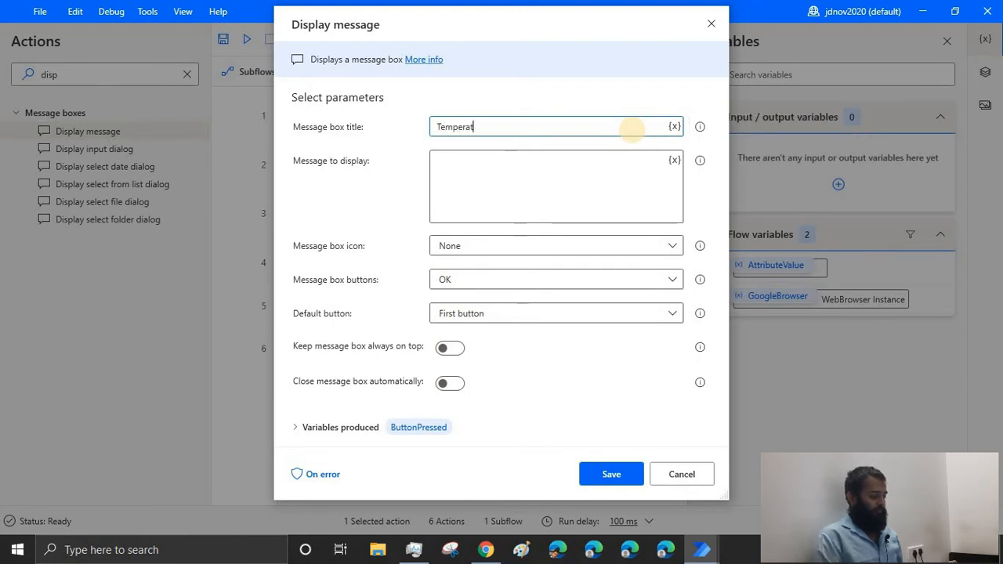
Set the message to display to "The temerature is %AttributeValue%" using the AttributeValue flow variable, and save the Display message action.
left_click(612, 181)
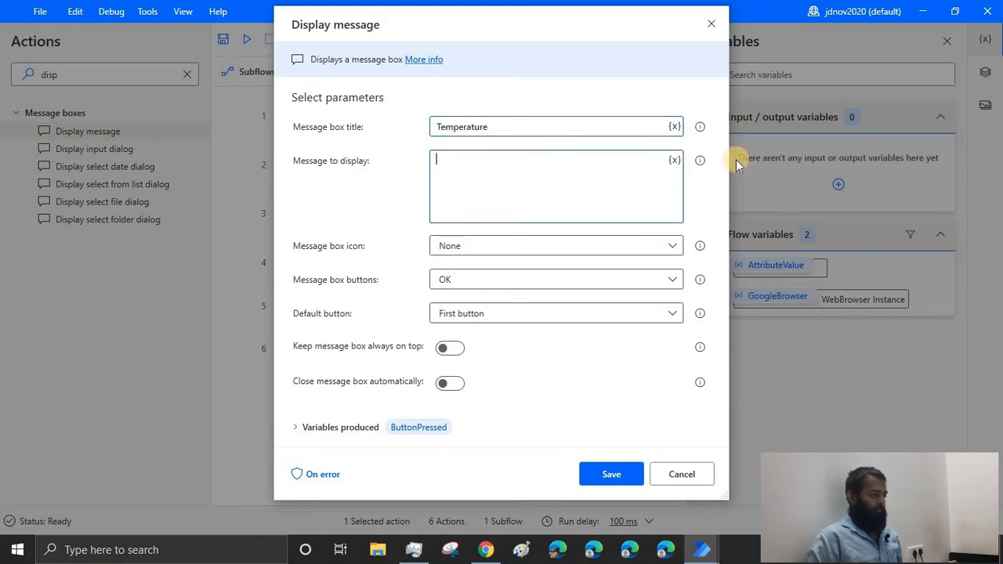
left_click(674, 162)
left_click(580, 180)
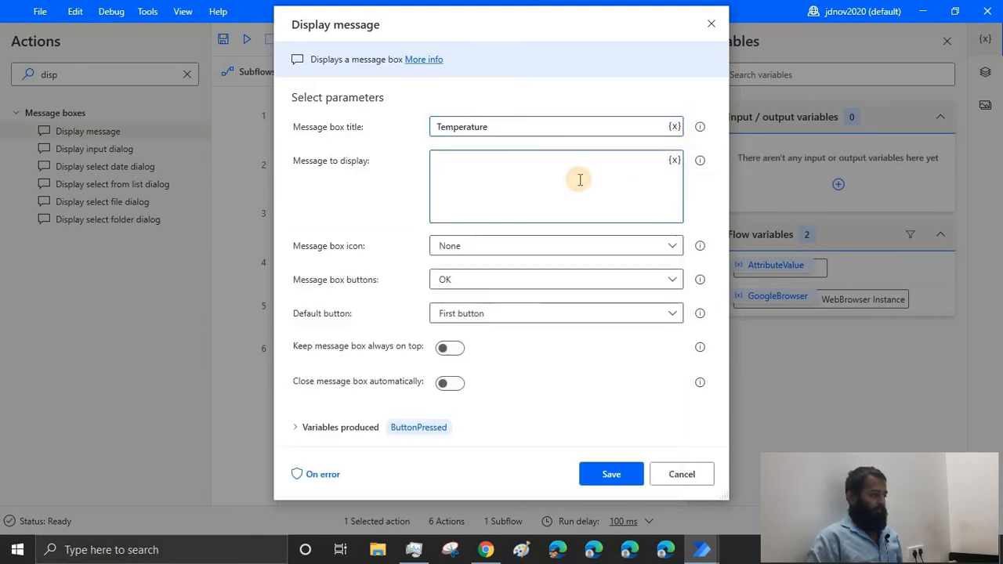
type("The temerature")
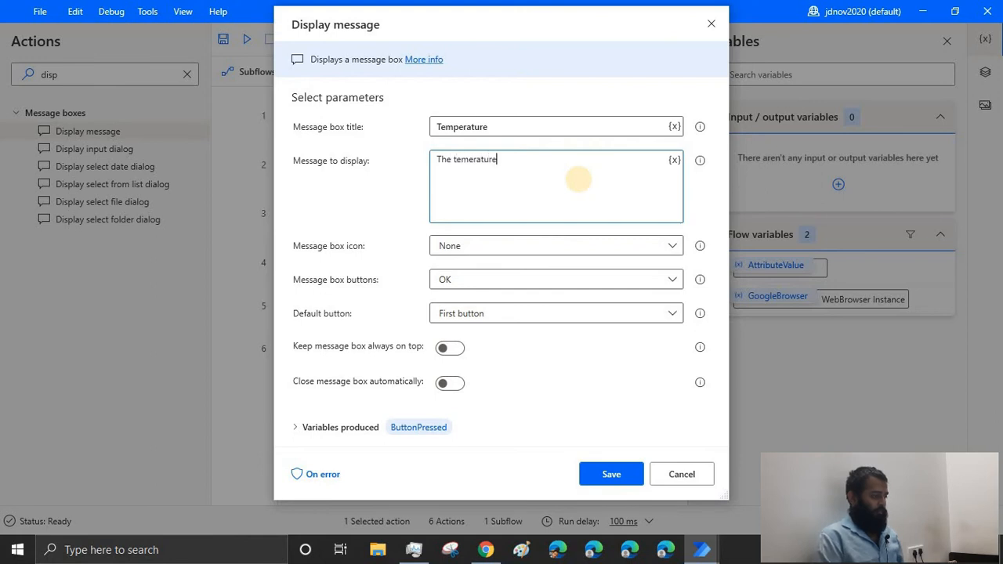
type(" is")
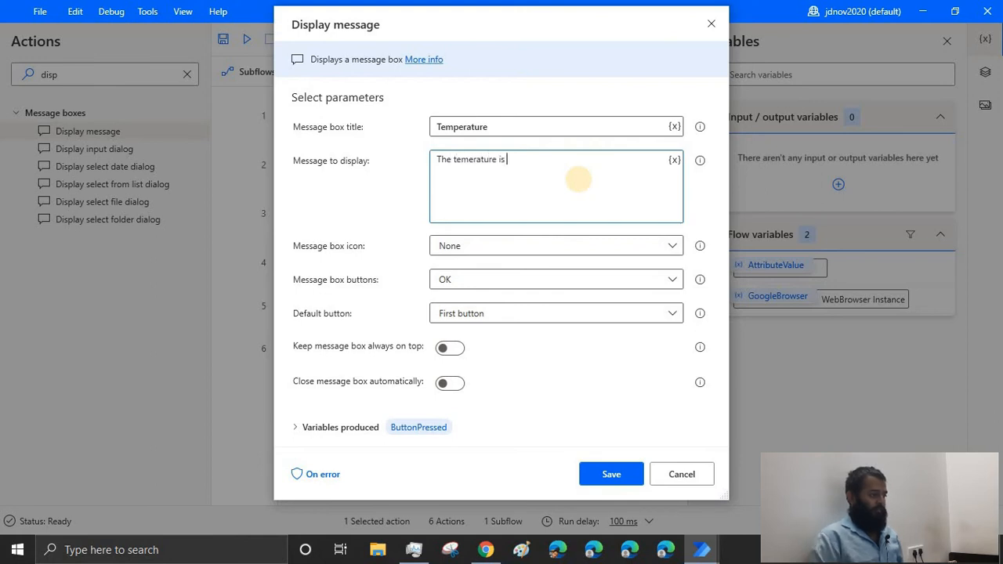
left_click(675, 163)
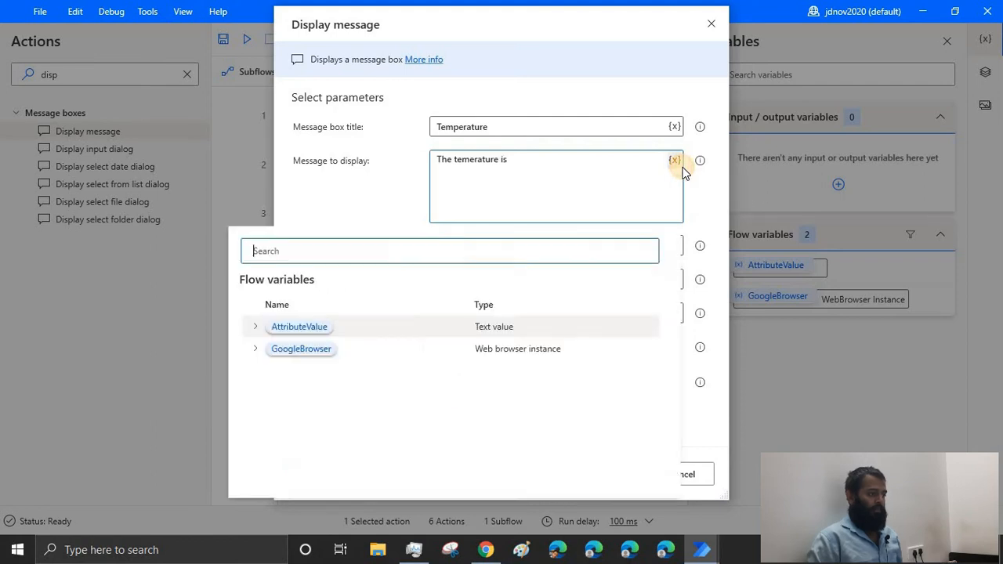
left_click(288, 328)
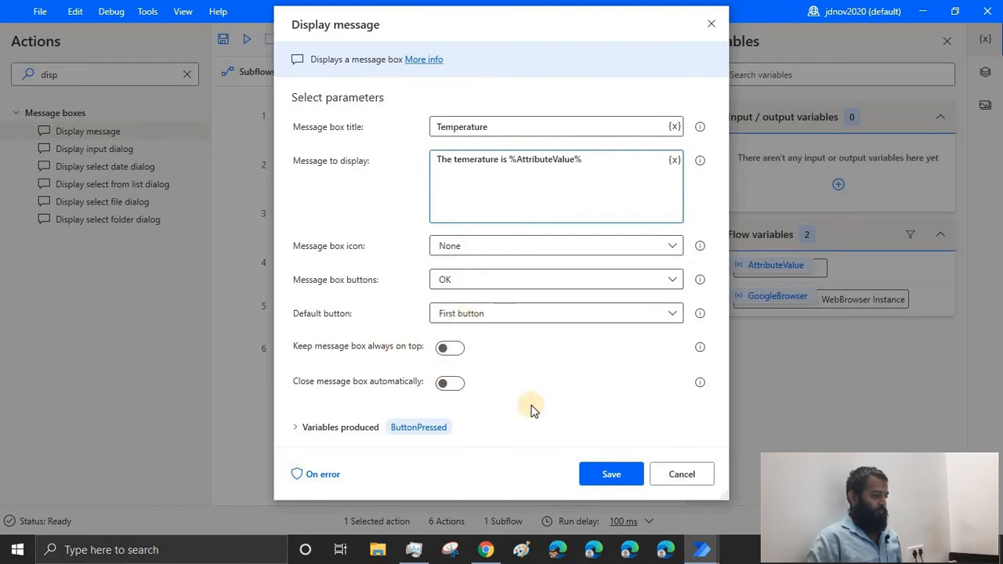
left_click(602, 475)
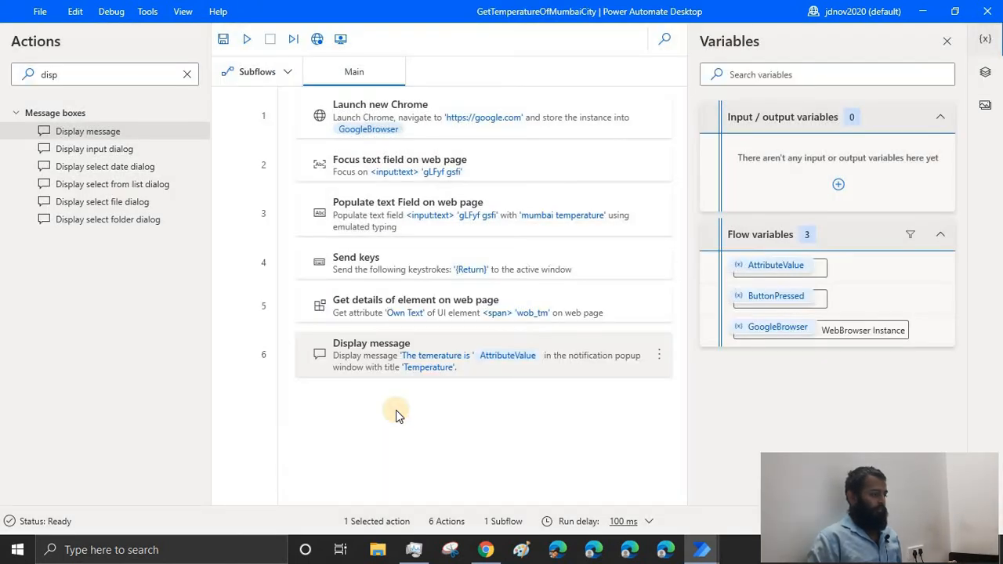
Close the open Chrome window and run the flow so that it searches Google for "mumbai temperature".
left_click(486, 551)
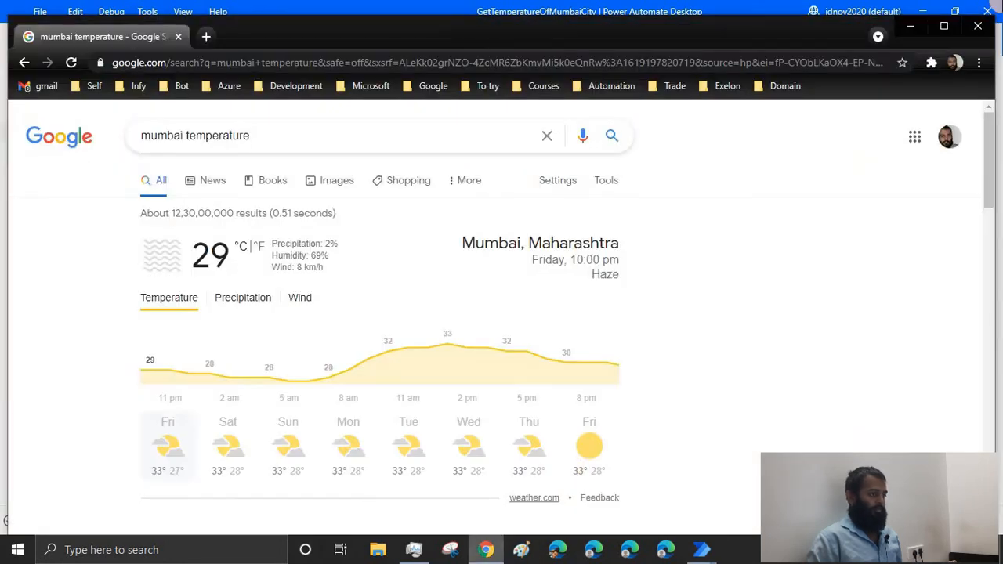
left_click(976, 29)
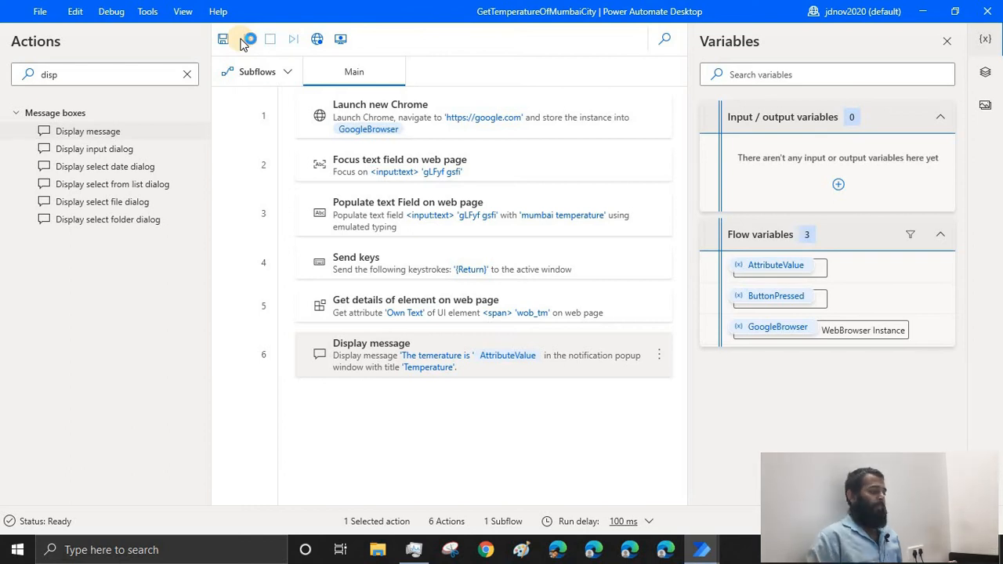
left_click(244, 39)
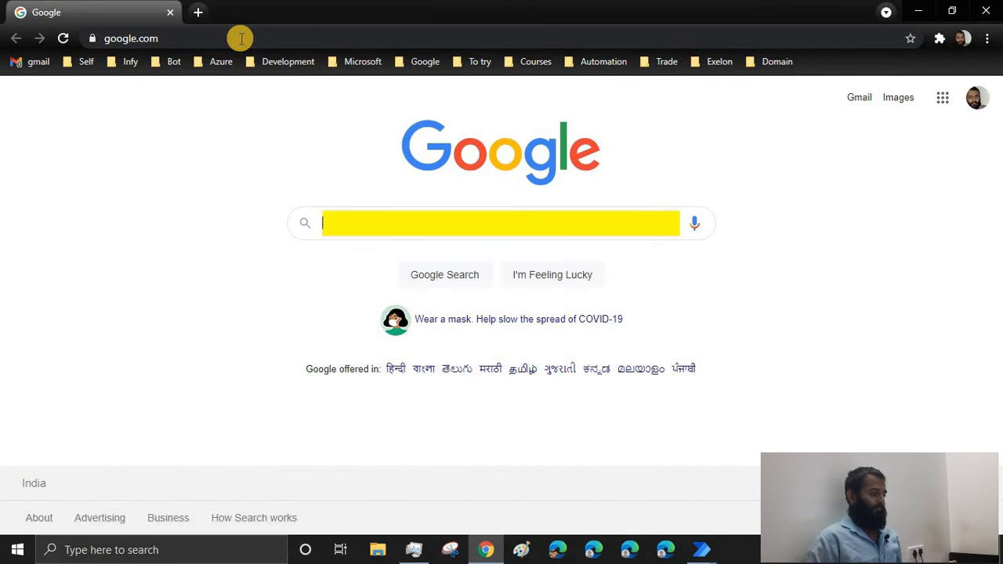
type("mumbai temperature")
key("Return")
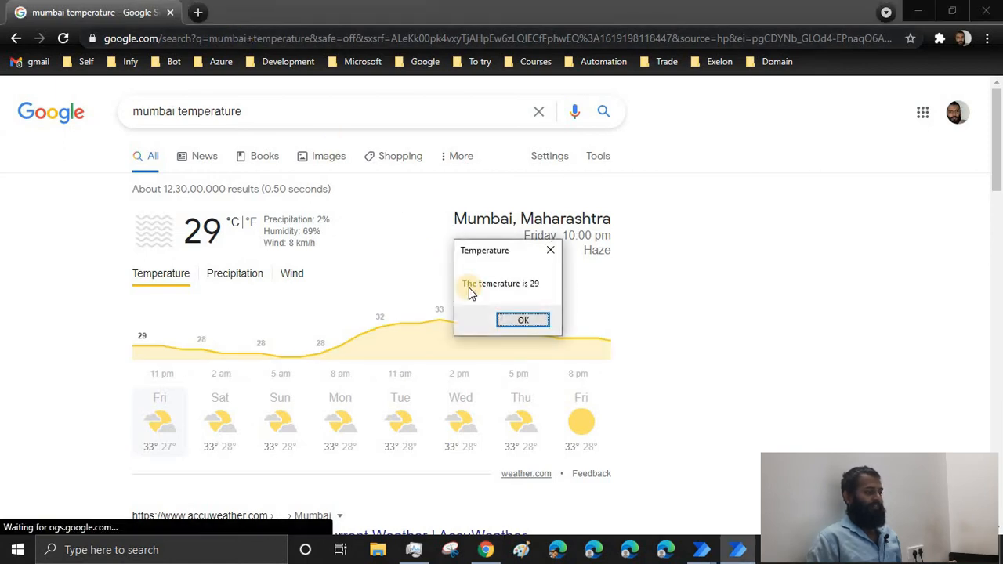
Dismiss the Temperature message box and return to the flow designer.
left_click(535, 323)
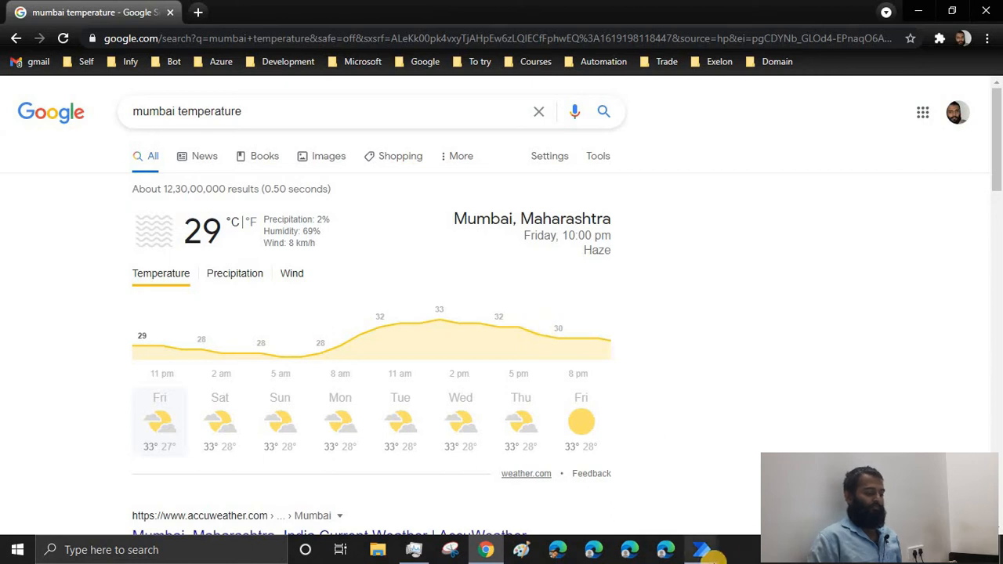
mouse_move(701, 549)
left_click(745, 523)
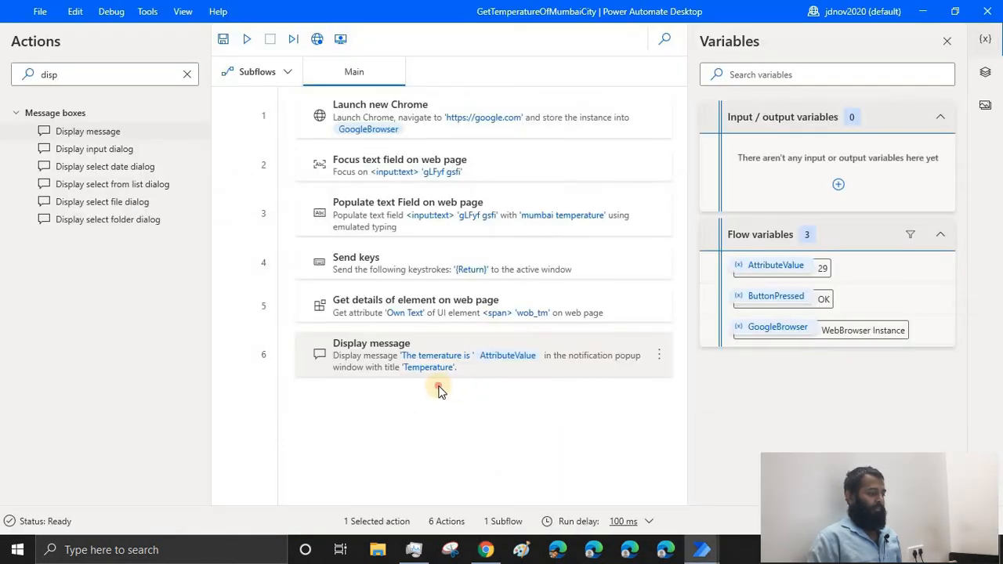
Add a Close web browser action for the %GoogleBrowser% instance and place the Display message action after it.
left_click(186, 79)
left_click(186, 77)
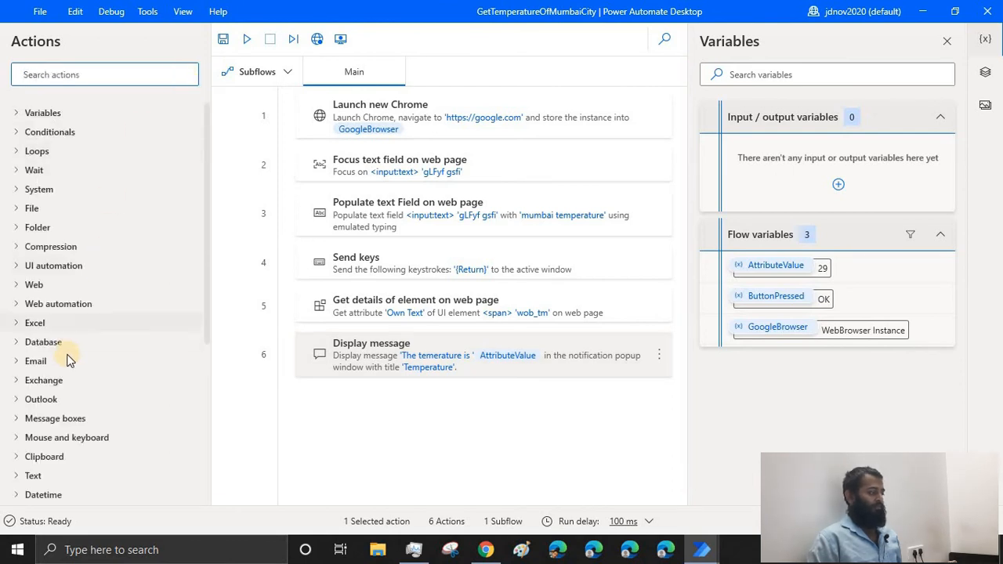
scroll(67, 359, "down", 5)
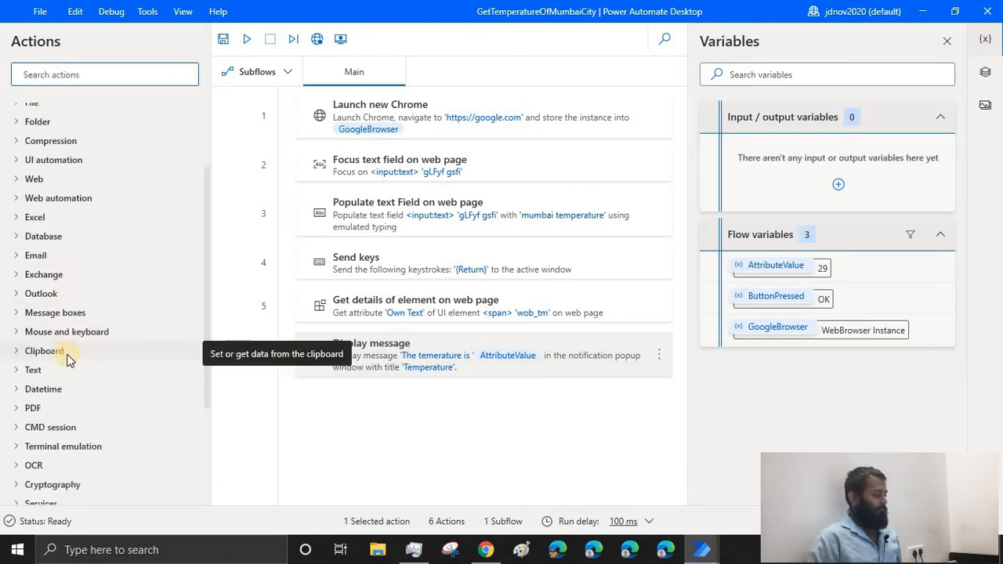
scroll(67, 359, "up", 2)
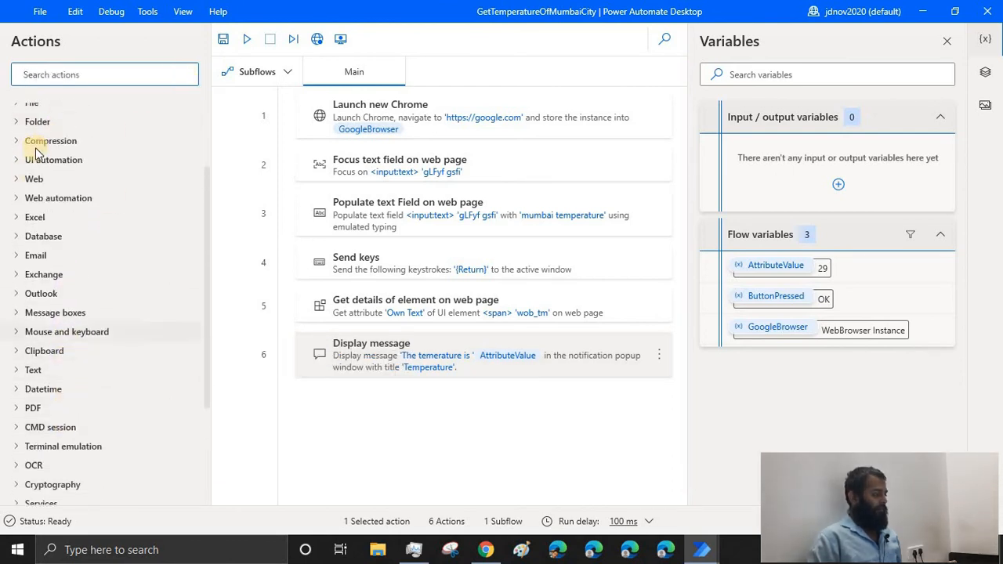
left_click(21, 200)
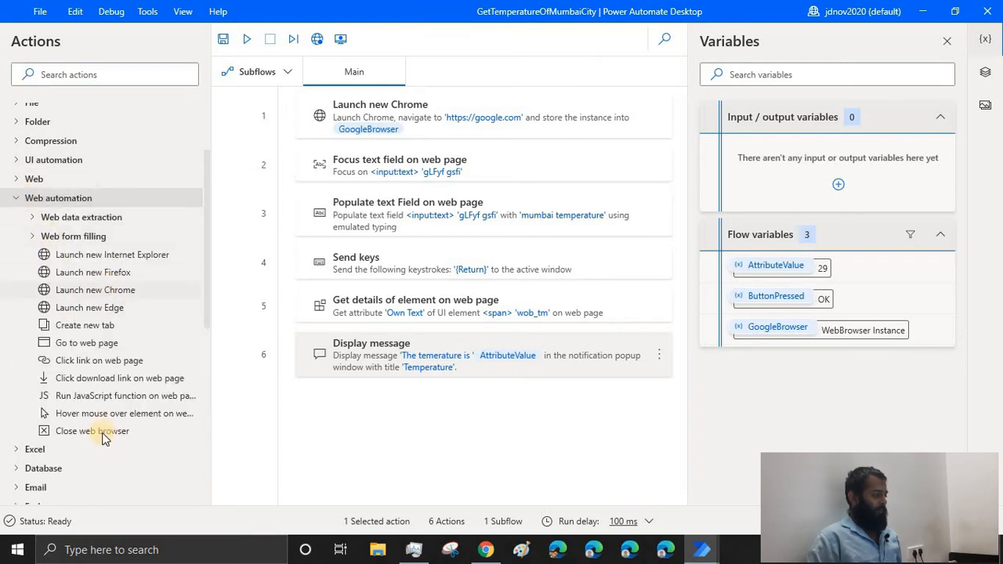
left_click_drag(105, 435, 348, 402)
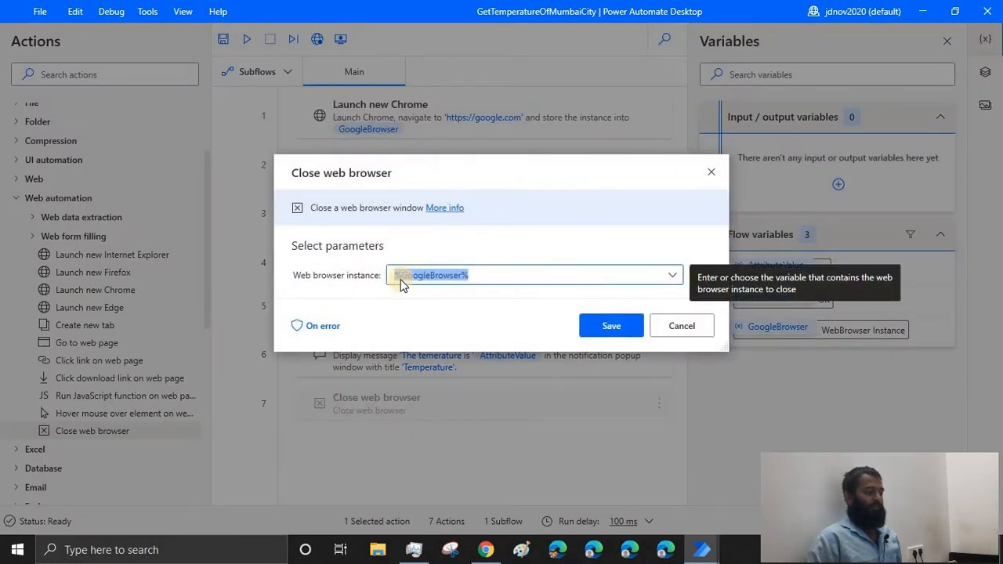
left_click(611, 327)
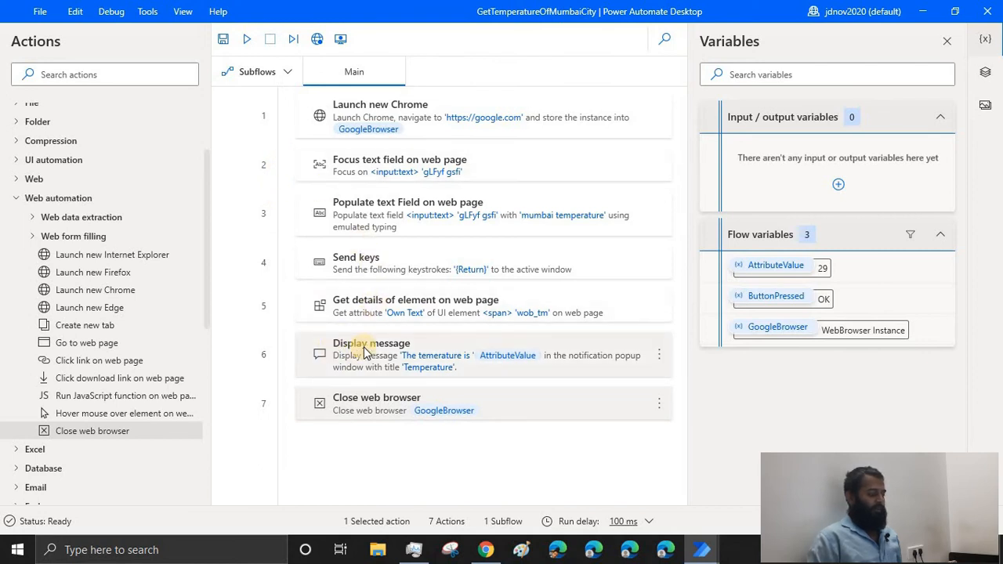
left_click_drag(364, 353, 366, 413)
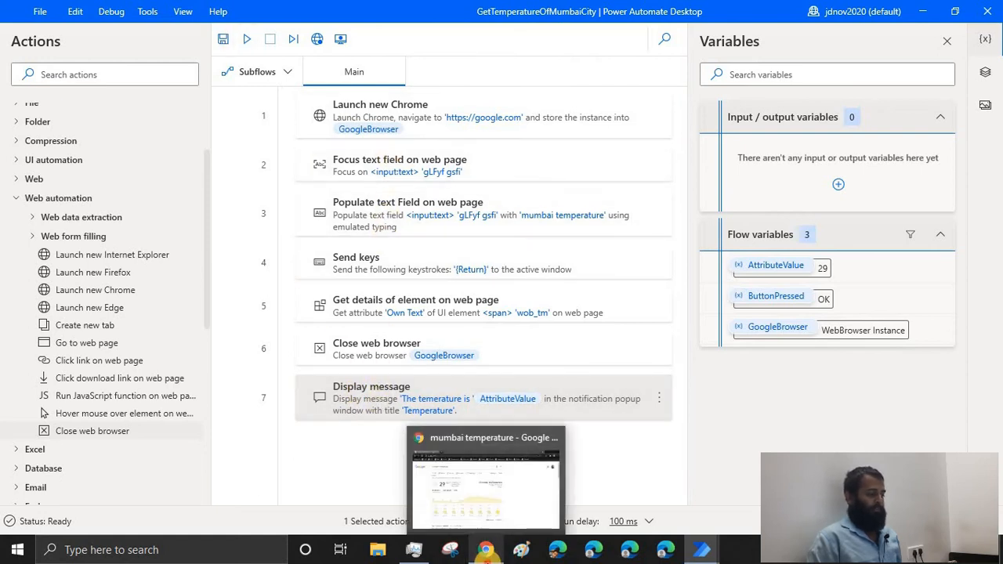
Close the open Chrome window, run the flow to completion and dismiss its Temperature message box.
left_click(486, 551)
left_click(987, 11)
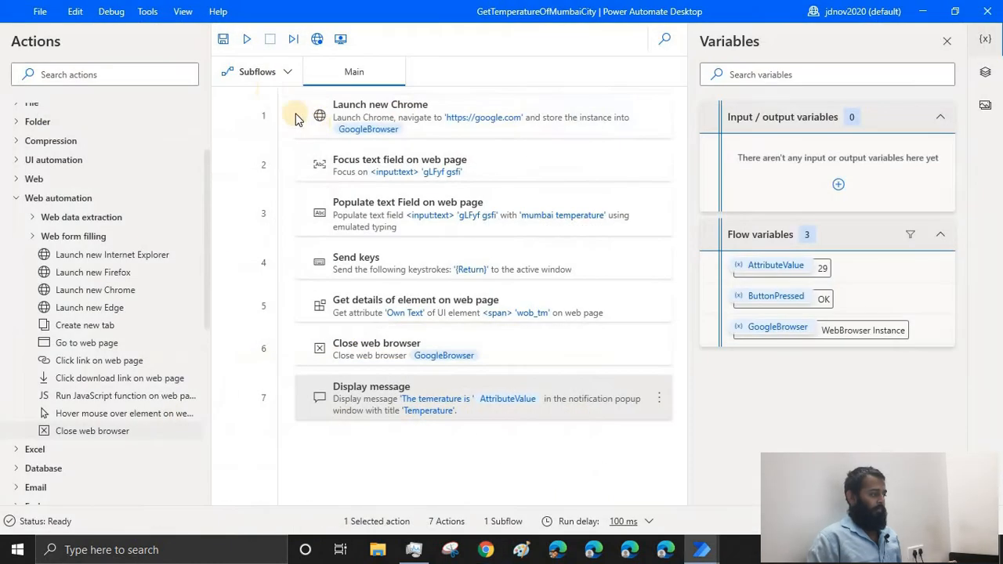
left_click(247, 39)
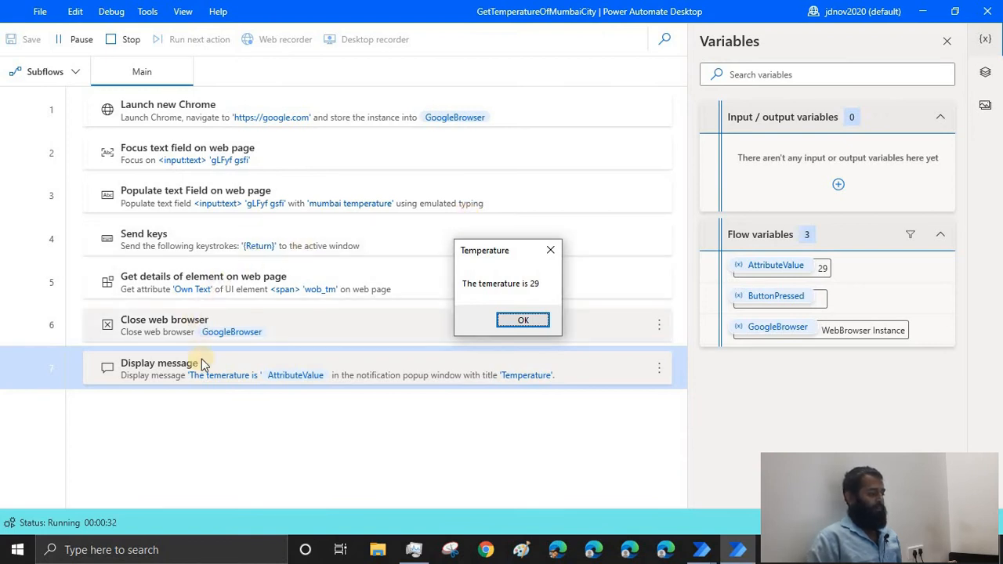
left_click(519, 322)
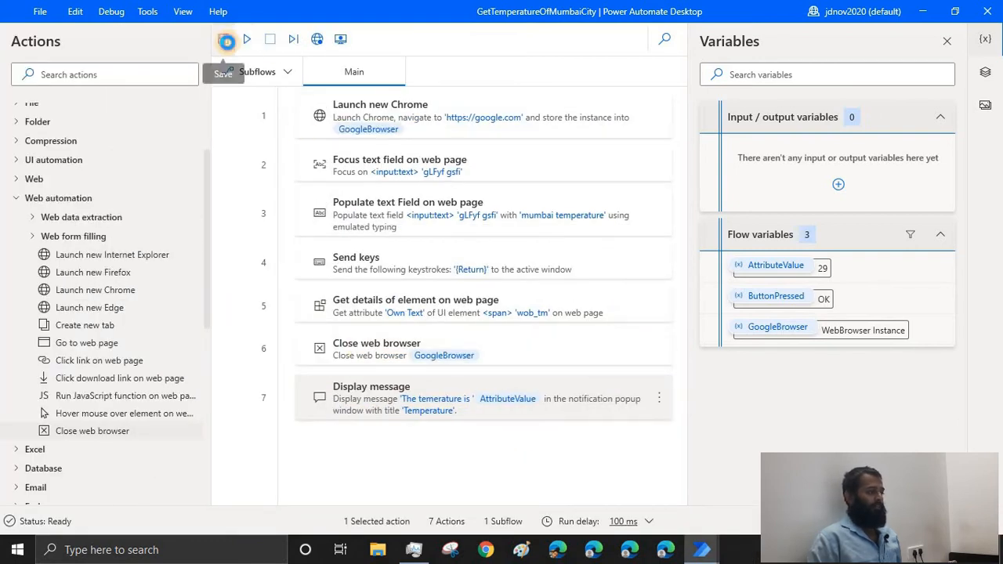
Save the GetTemperatureOfMumbaiCity flow and close the flow designer.
left_click(223, 39)
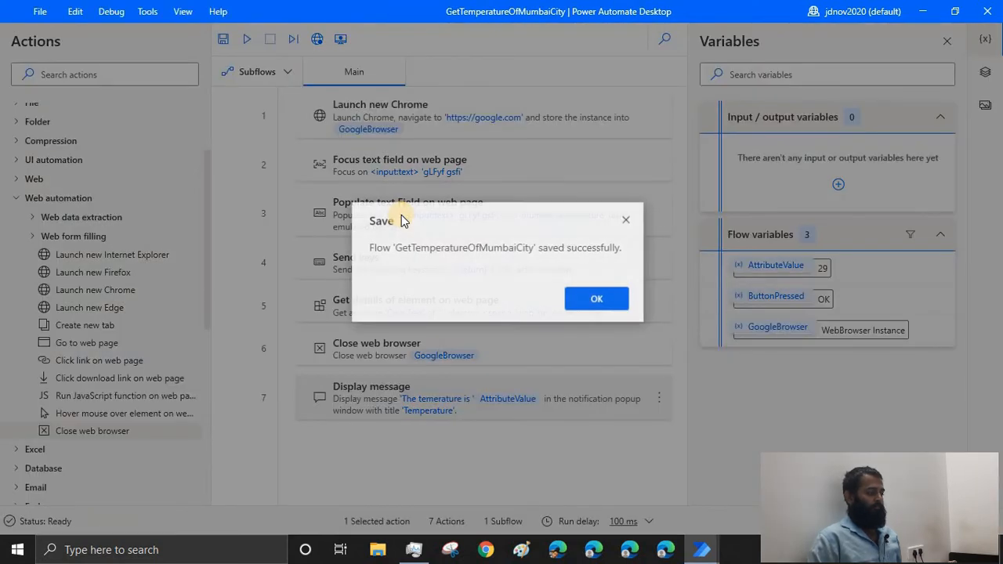
left_click(594, 299)
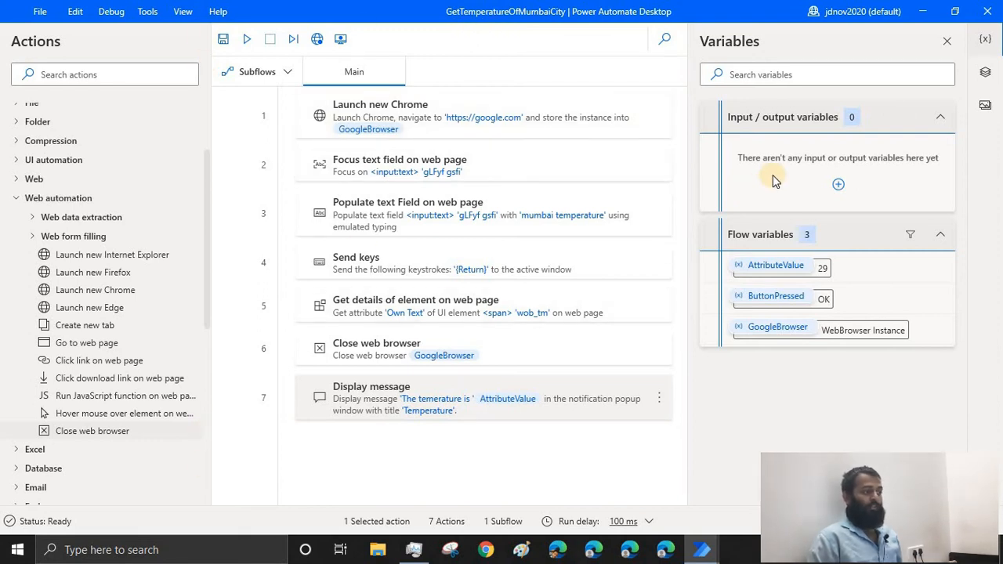
left_click(975, 14)
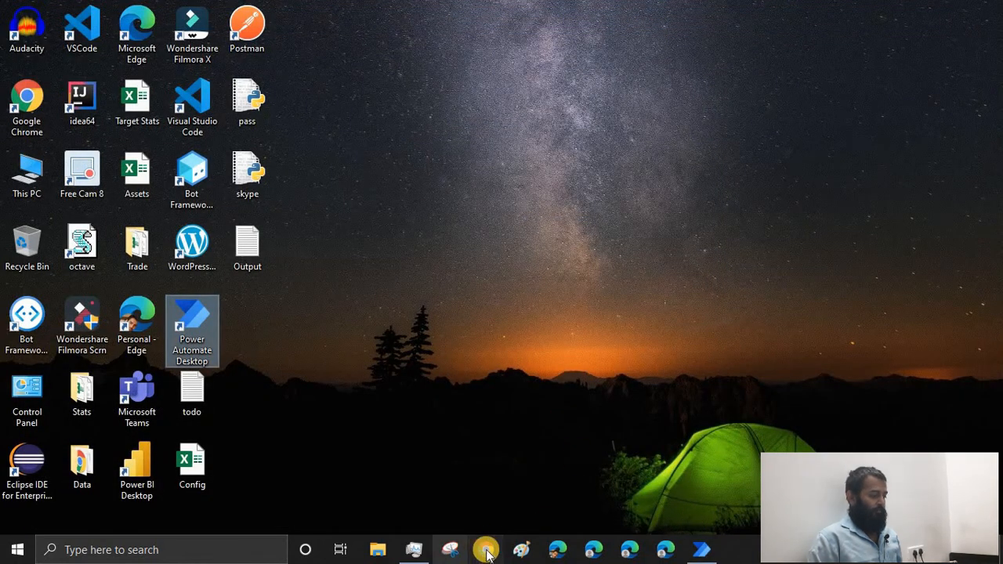
Switch to a new maximized Chrome window and go to flow.microsoft.com.
left_click(536, 312)
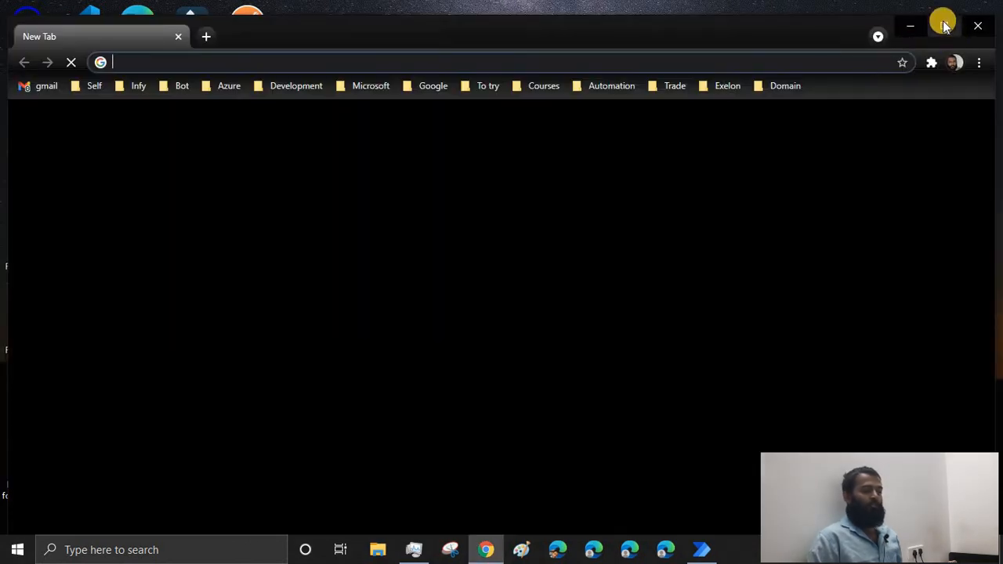
left_click(944, 25)
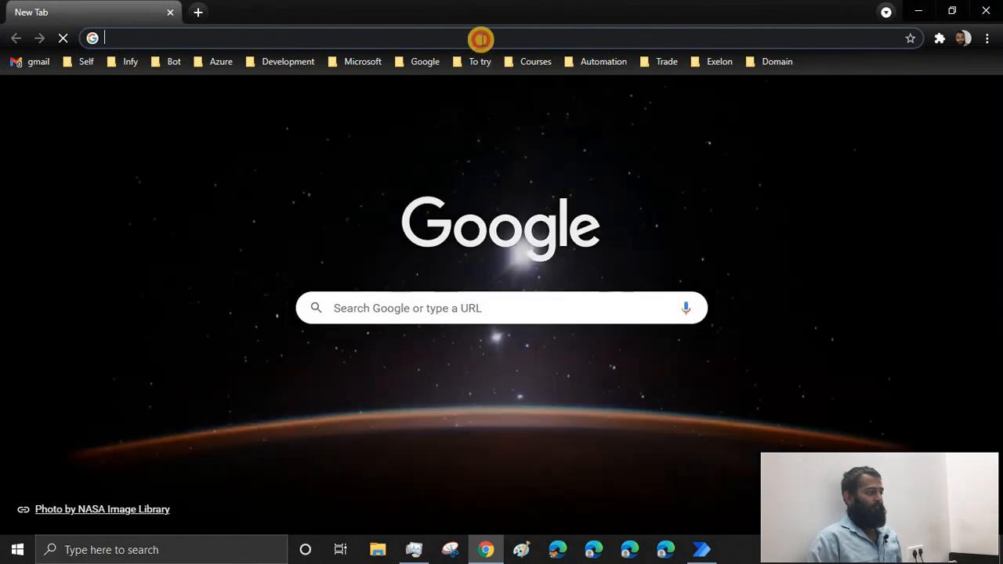
left_click(481, 39)
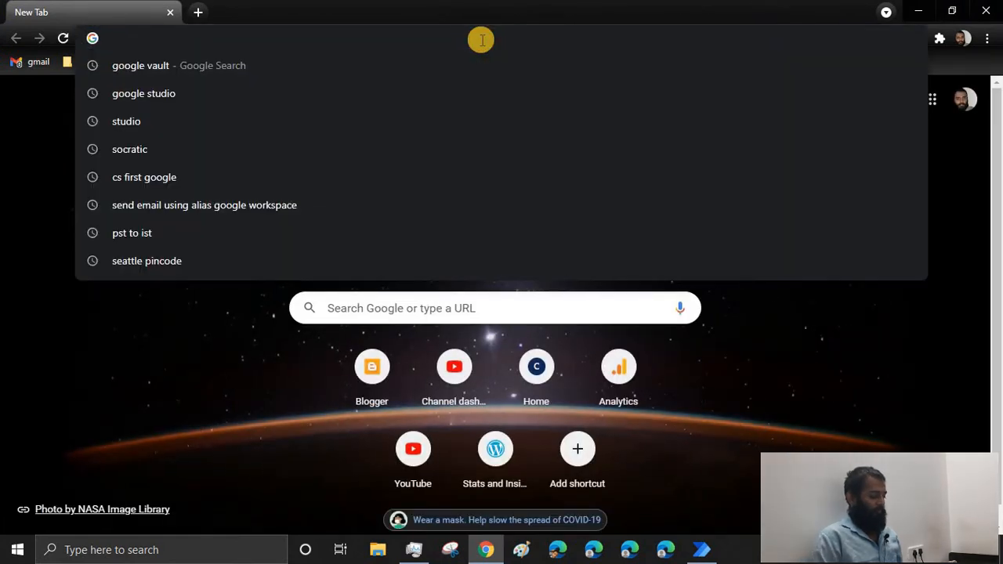
type("flow.microsoft.com")
key("Return")
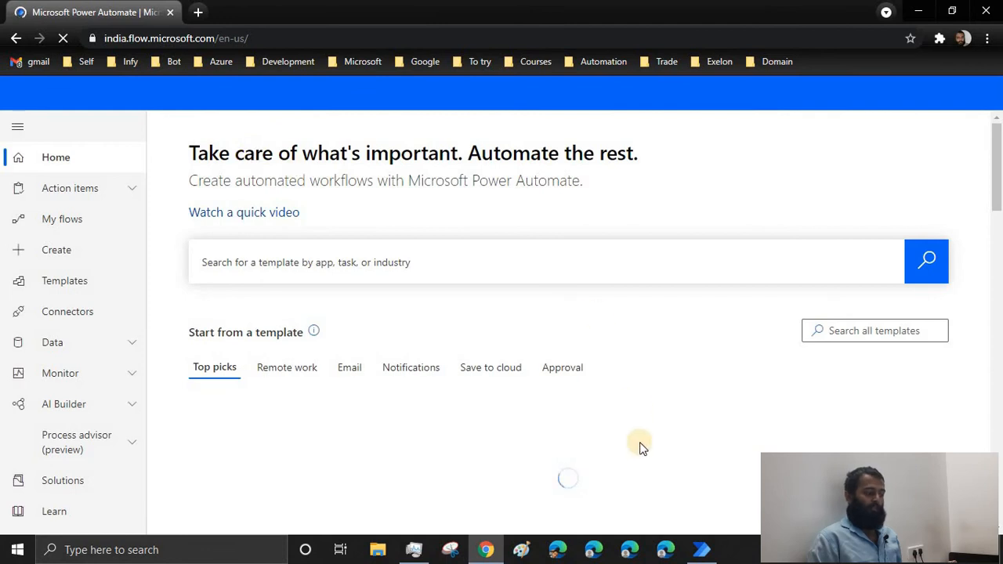
Check the flows listed in Power Automate Desktop against the Desktop flows list on the Power Automate website.
left_click(703, 551)
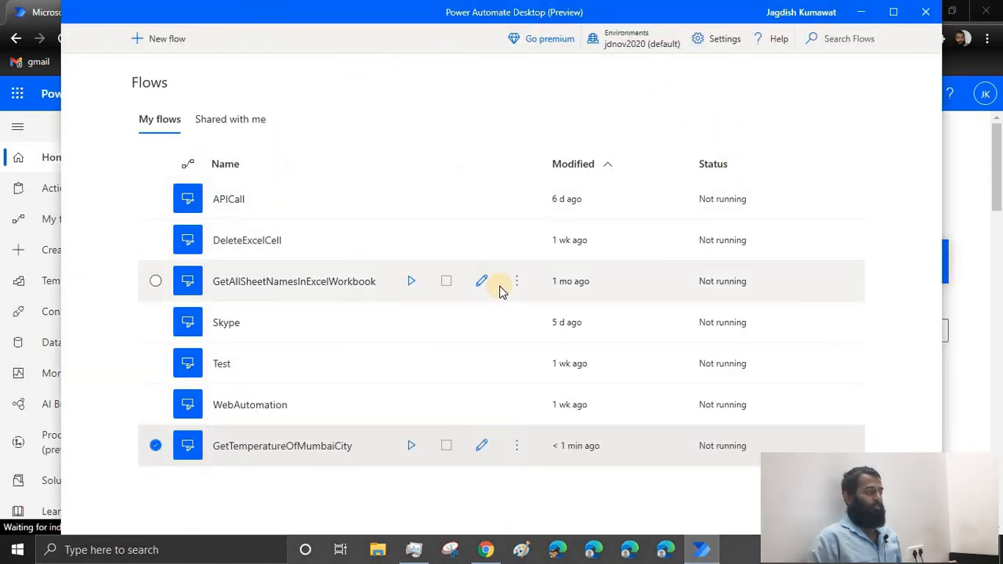
left_click(865, 12)
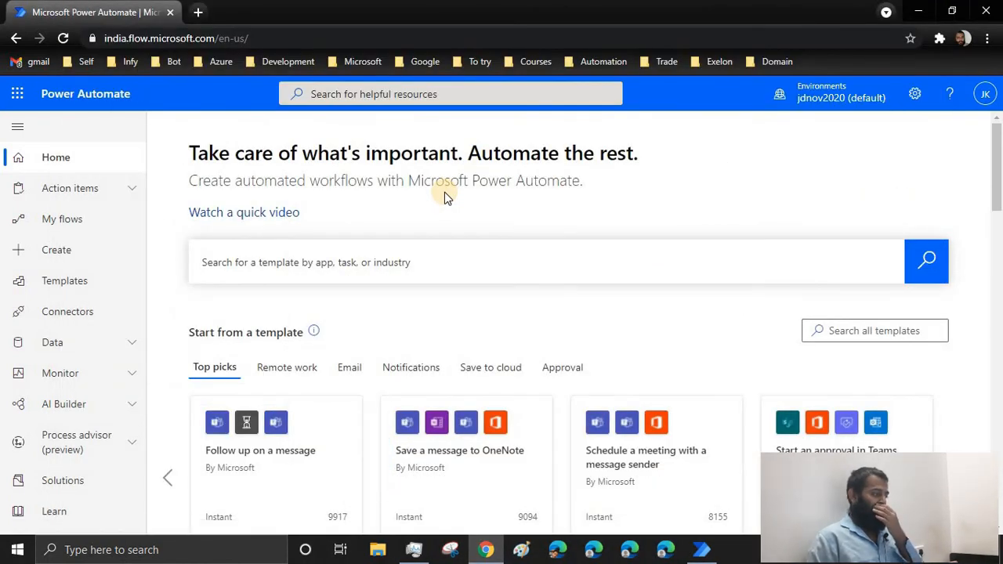
left_click(76, 220)
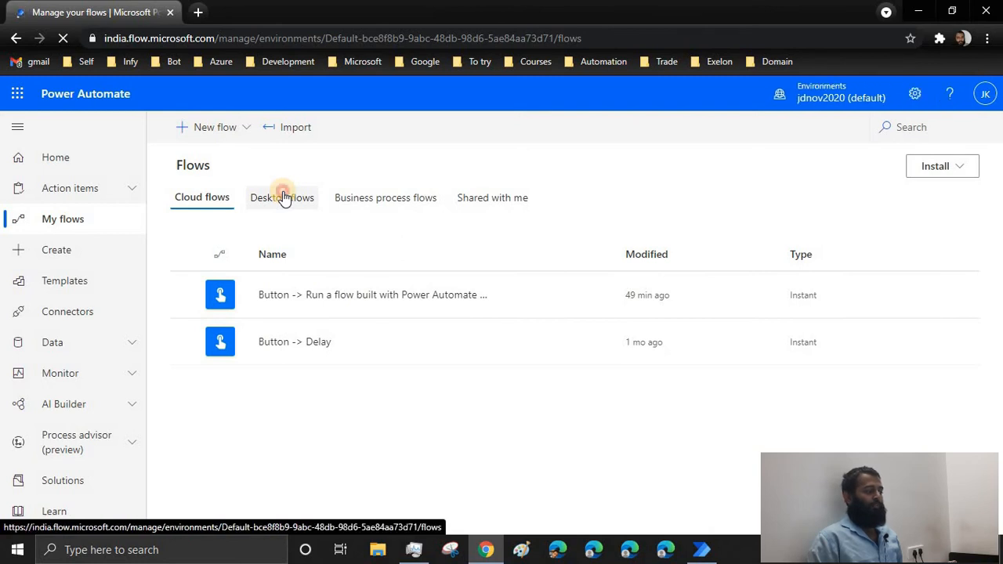
left_click(284, 197)
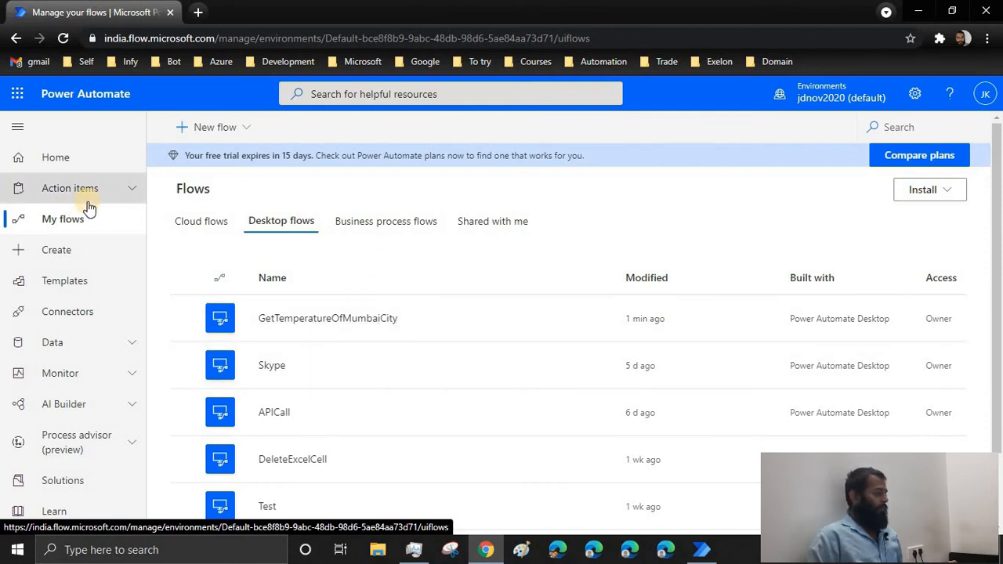
Create an instant cloud flow that uses the Manually trigger a flow trigger.
left_click(205, 127)
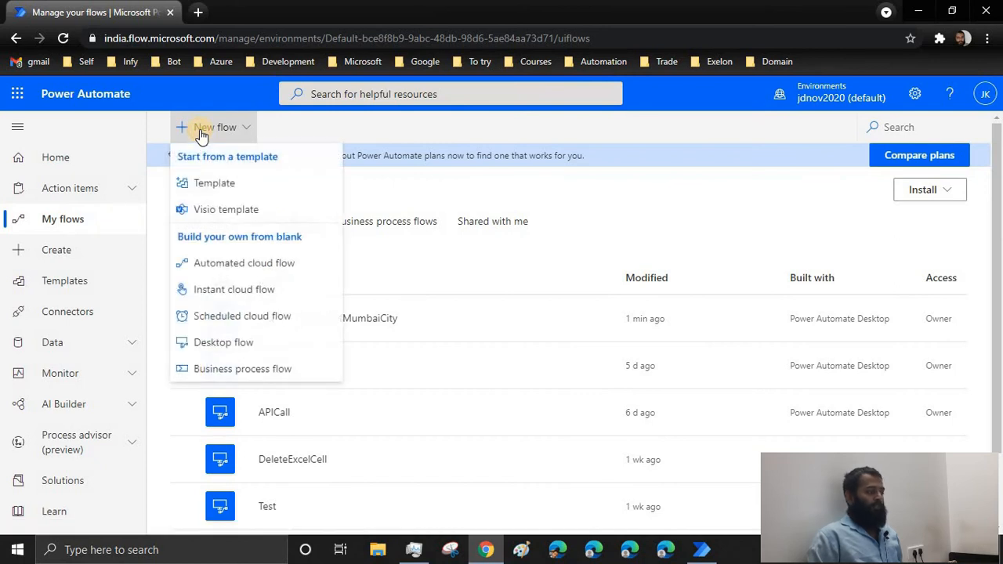
left_click(221, 292)
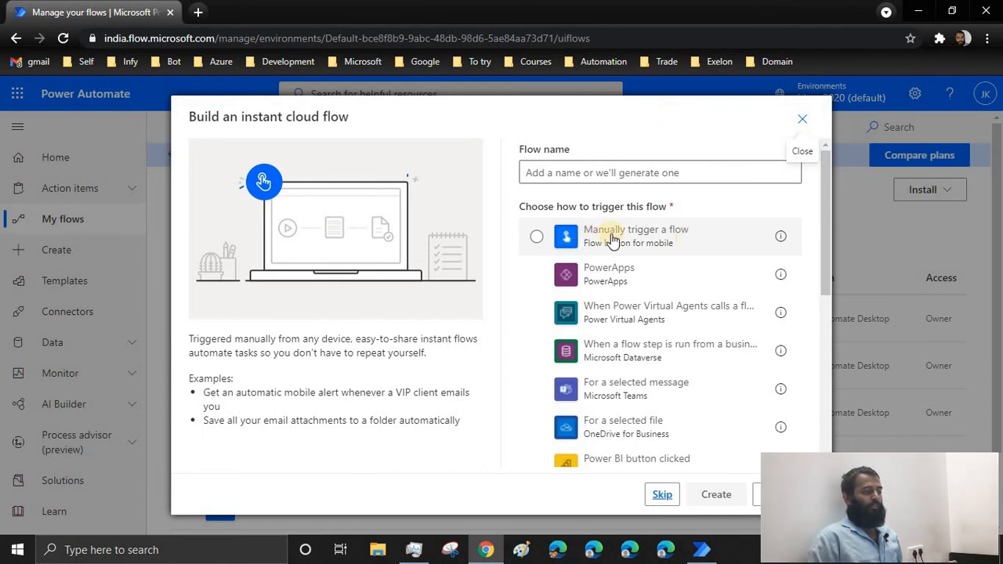
left_click(636, 247)
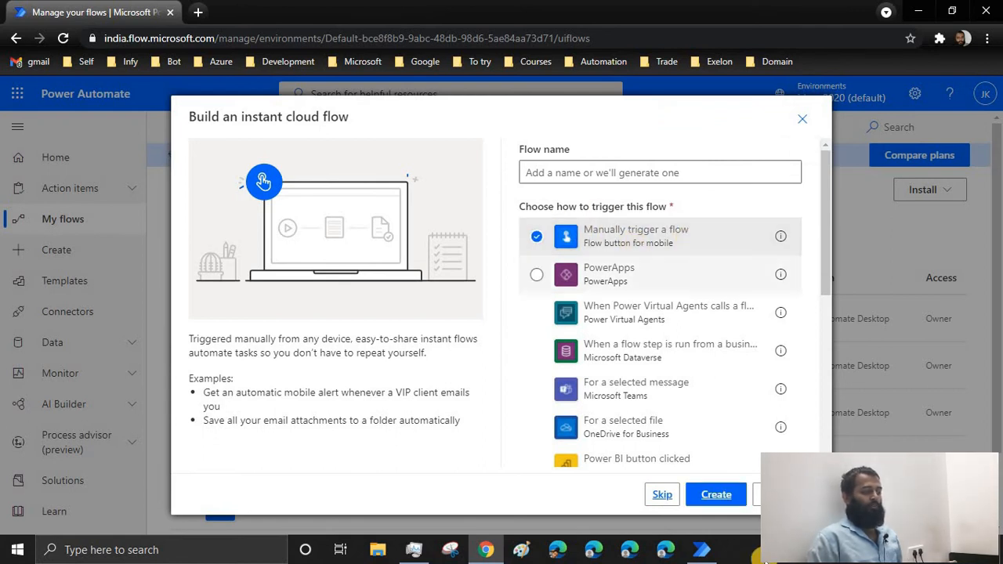
left_click(729, 503)
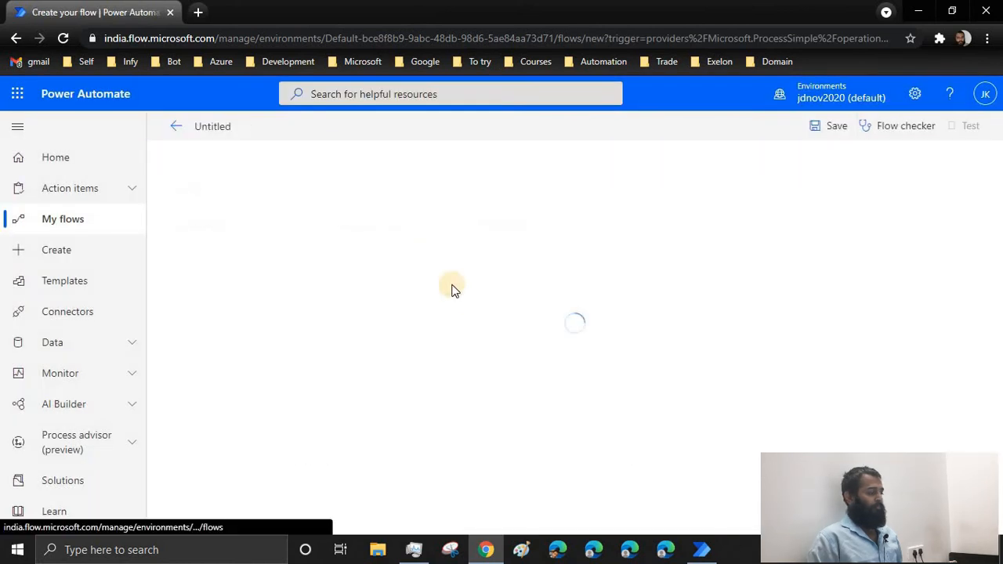
Add a Desktop flows step after the trigger with the Run a flow built with Power Automate Desktop action.
left_click(516, 234)
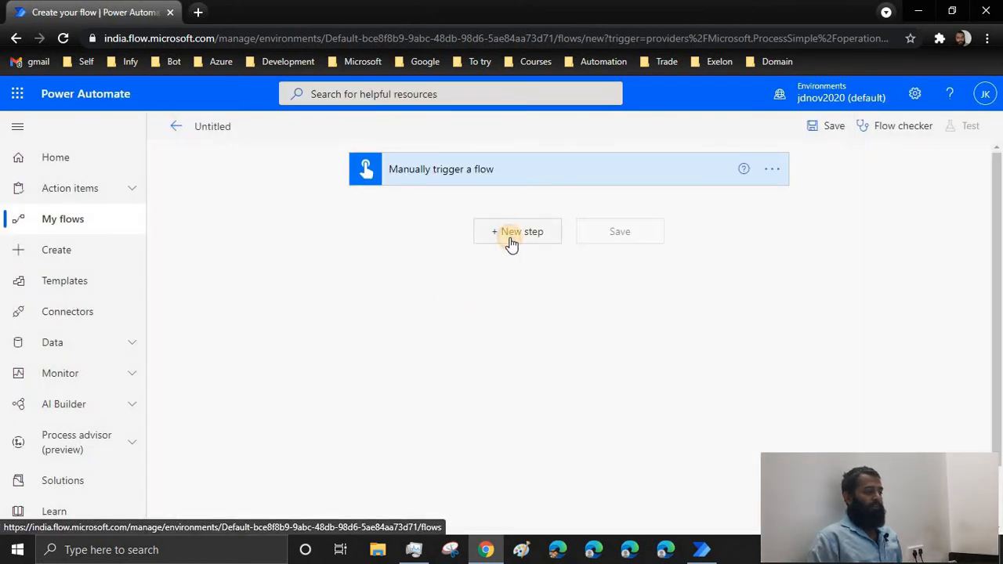
left_click(504, 358)
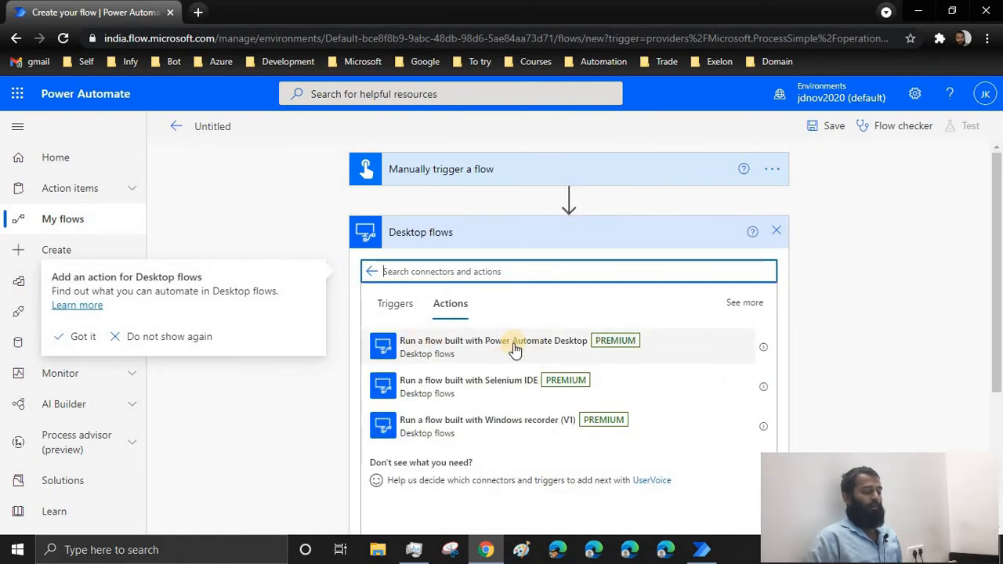
left_click(93, 338)
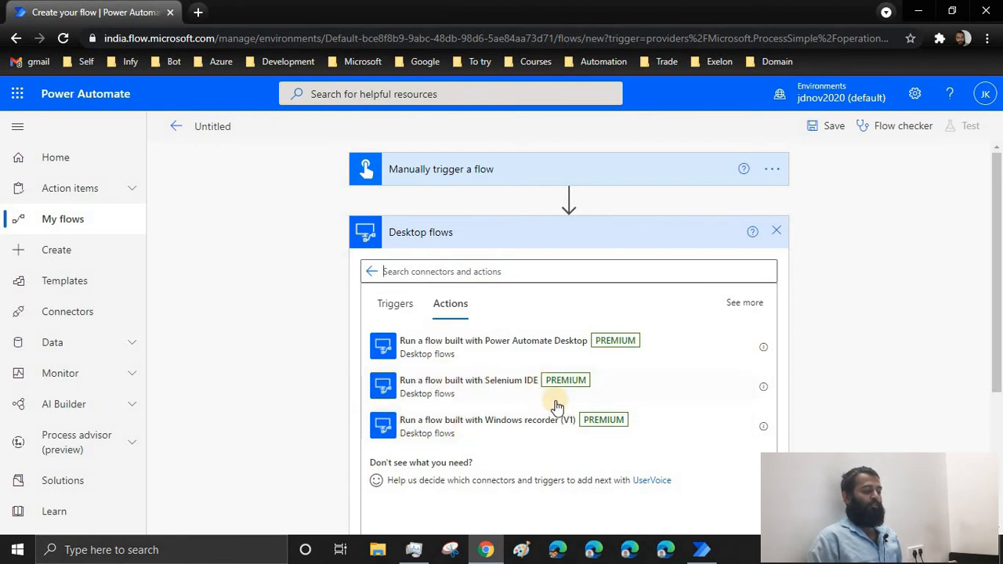
left_click(437, 343)
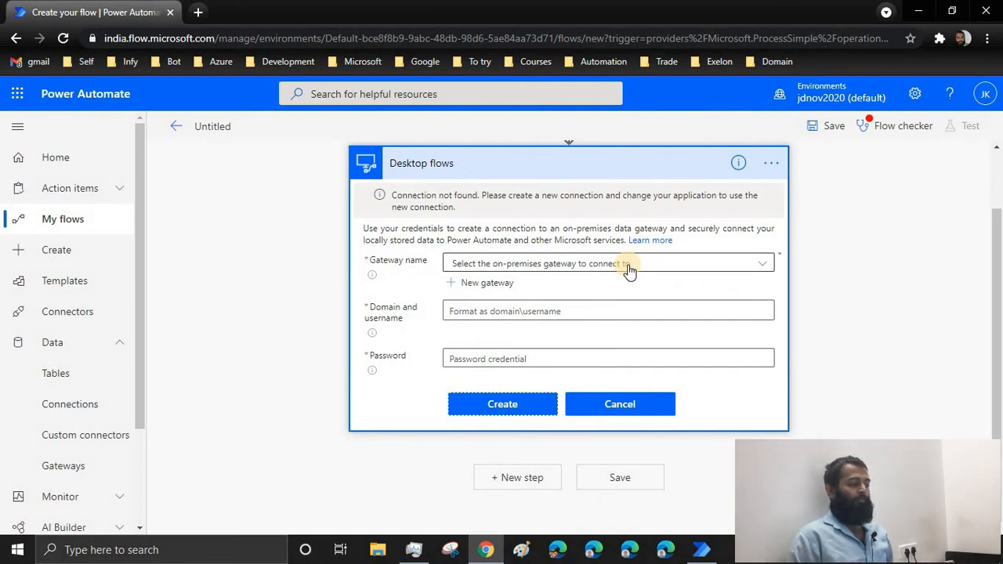
Download the new gateway installer and open Microsoft's Power BI Gateway page by searching Google for "power bi gateway" in a new tab.
left_click(494, 284)
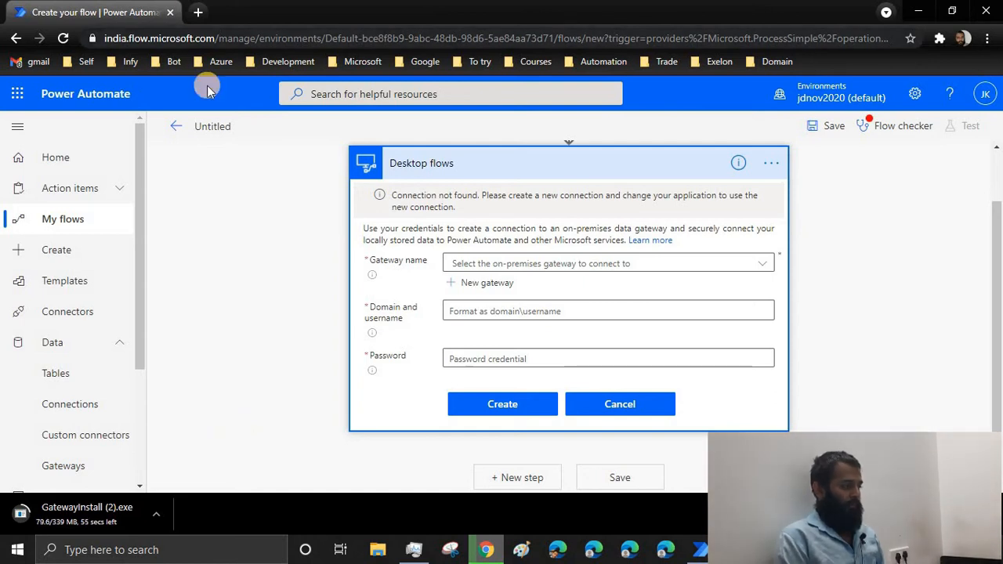
left_click(198, 13)
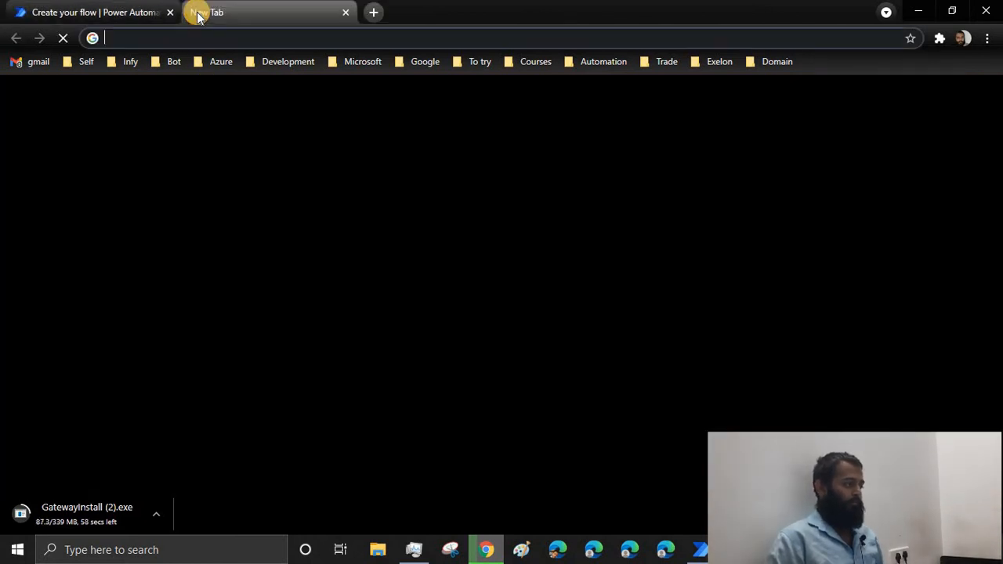
type("power ")
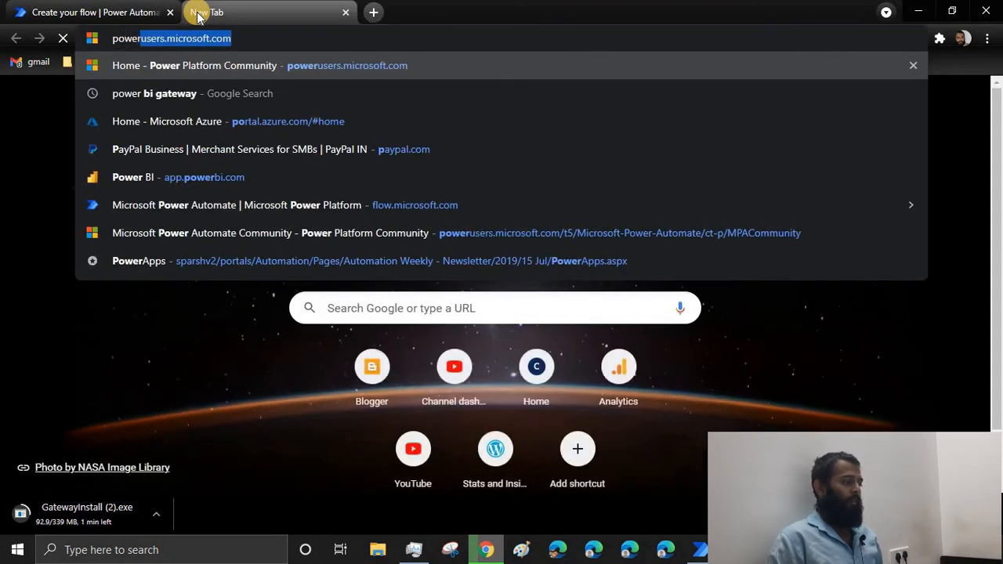
type("bi")
key("Return")
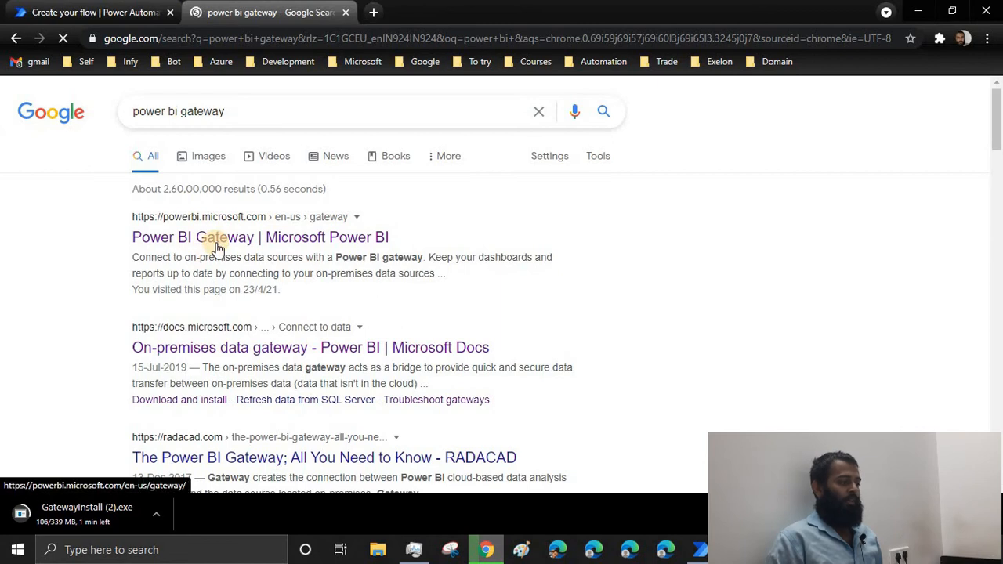
left_click(218, 248)
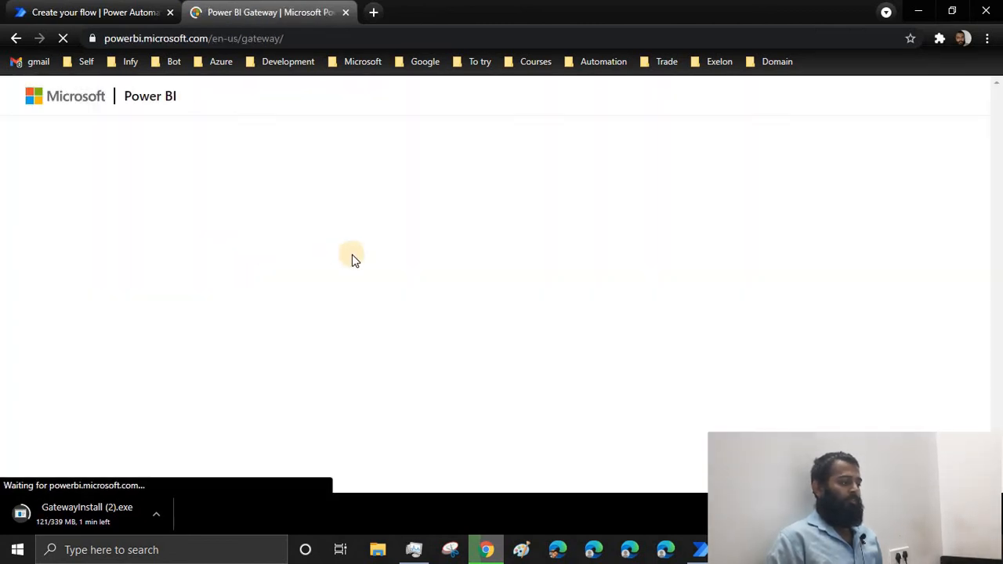
scroll(352, 254, "down", 3)
scroll(370, 310, "up", 3)
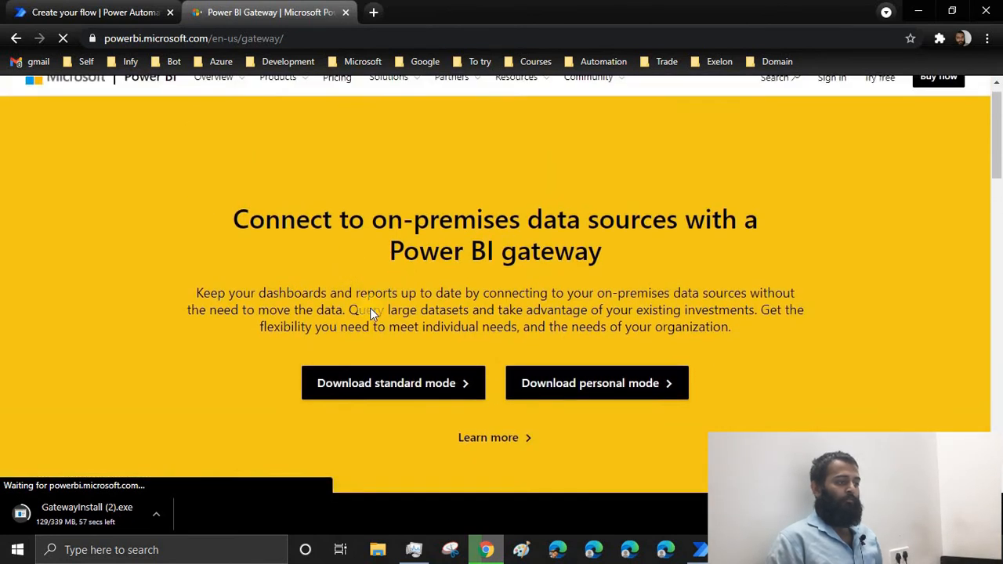
Compare the on-premises data gateway's standard and personal modes in the Power BI Gateway feature table, then close the page.
scroll(644, 401, "down", 2)
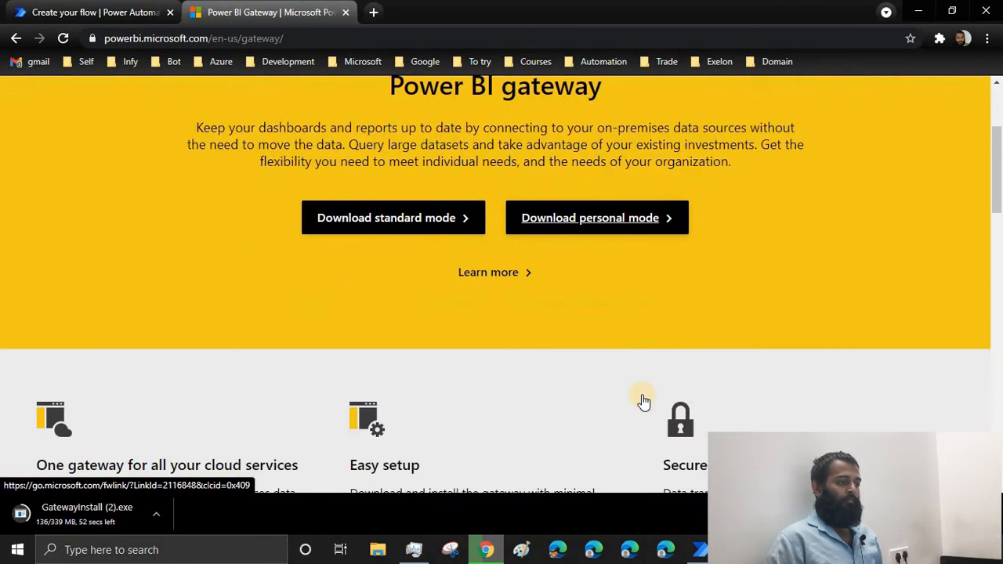
scroll(642, 401, "down", 10)
scroll(643, 400, "up", 5)
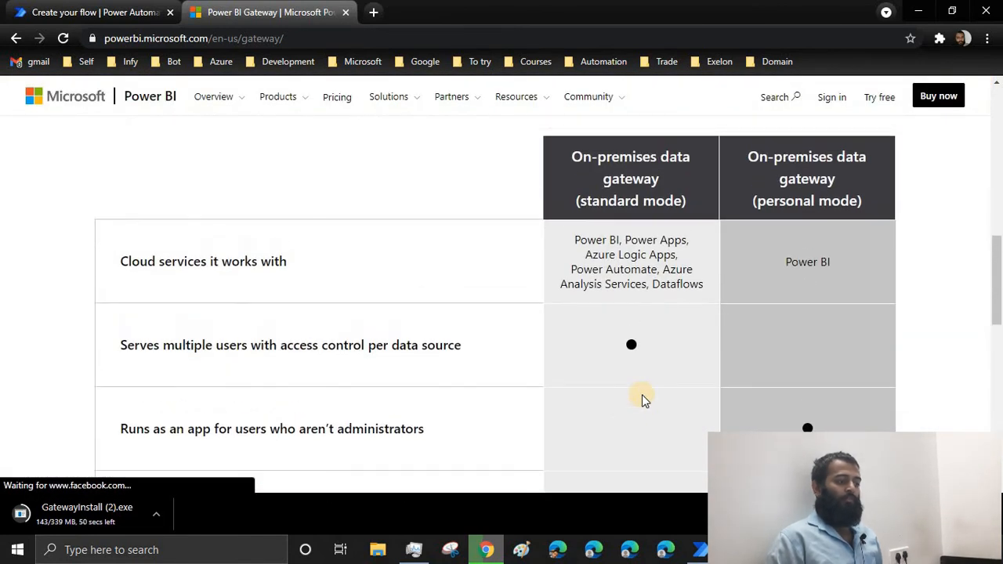
scroll(641, 395, "down", 1)
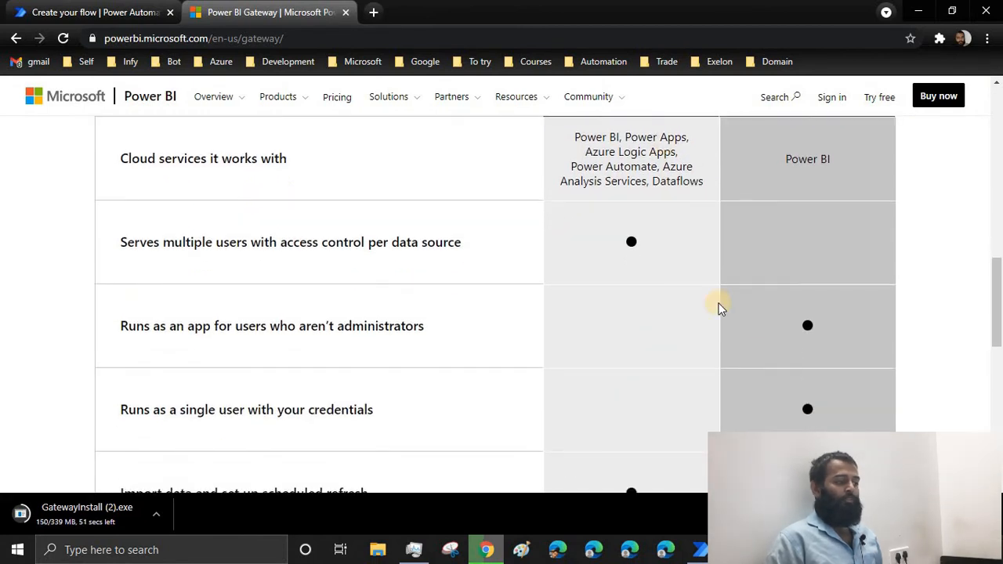
scroll(806, 421, "up", 3)
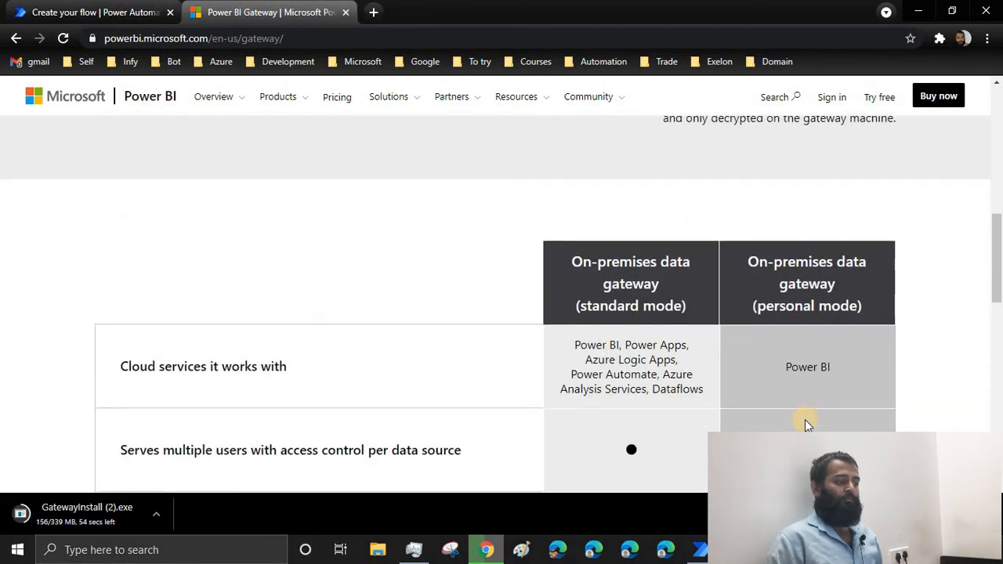
scroll(804, 419, "down", 3)
scroll(805, 419, "up", 4)
scroll(804, 419, "down", 3)
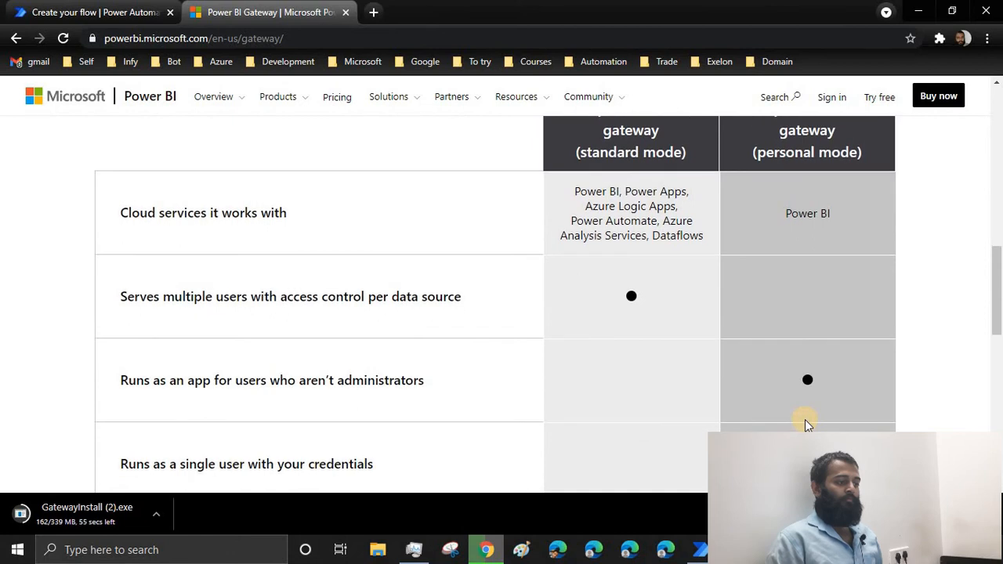
scroll(805, 419, "up", 1)
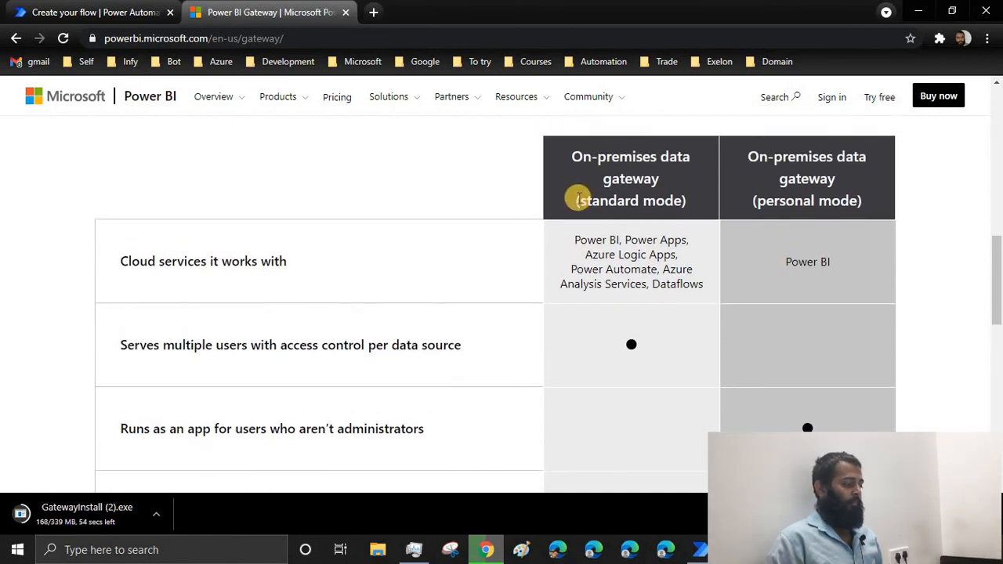
left_click_drag(578, 197, 678, 199)
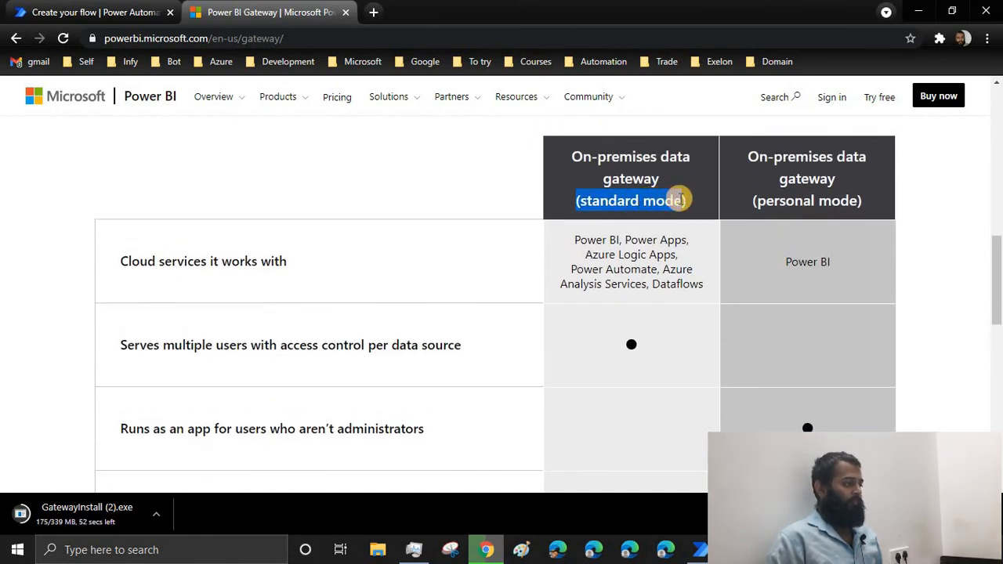
scroll(635, 200, "down", 6)
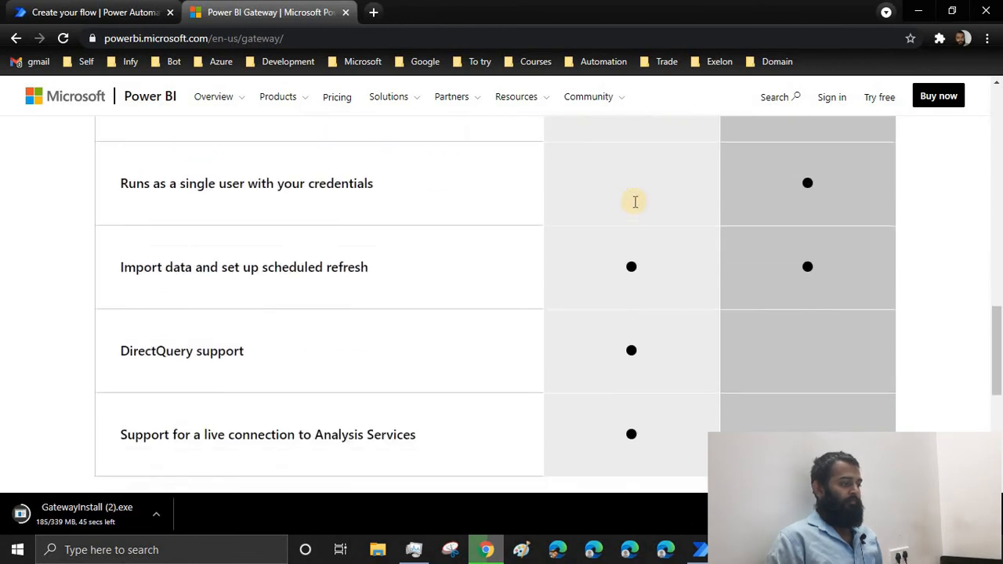
scroll(635, 200, "up", 4)
scroll(634, 202, "up", 10)
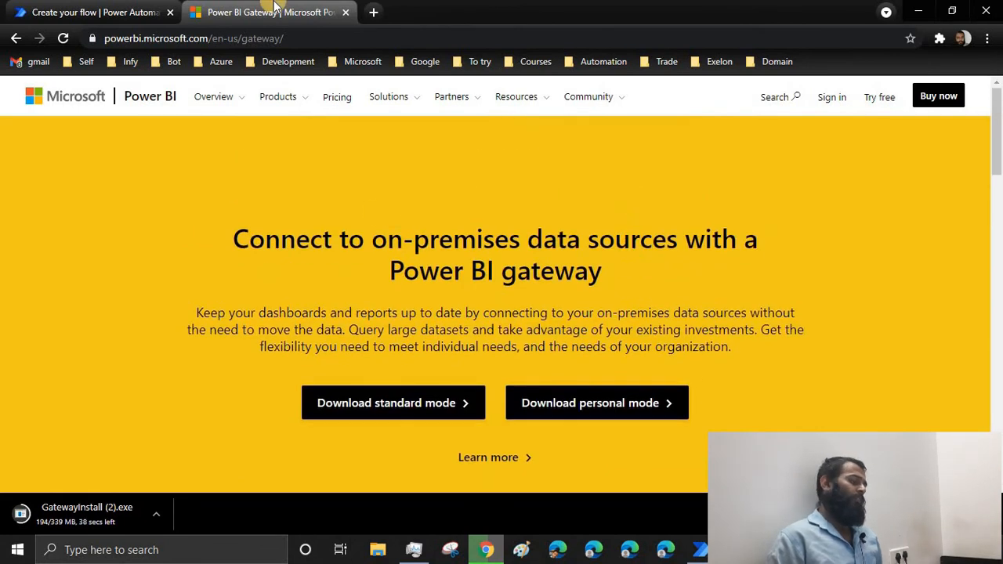
left_click(346, 13)
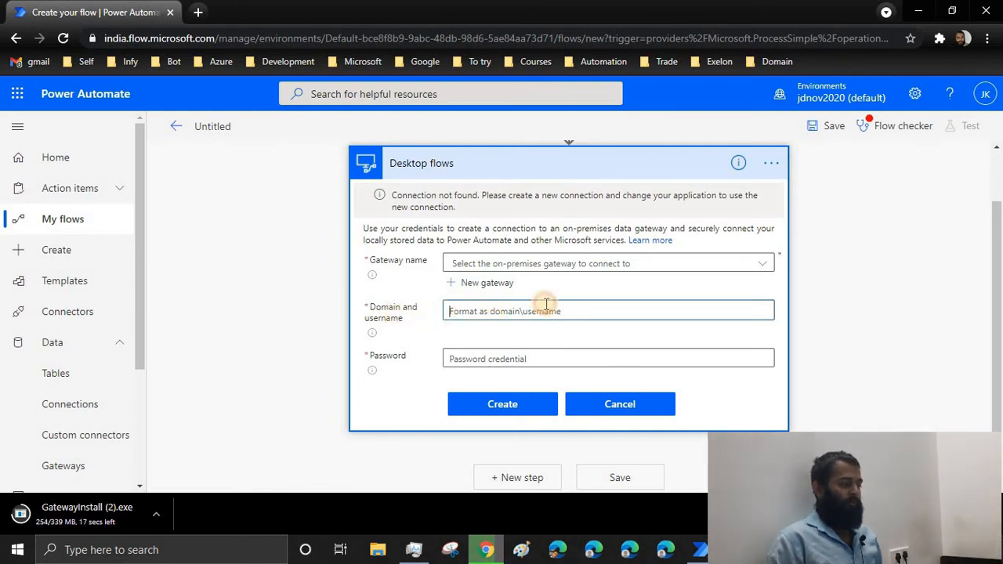
Look up the Windows domain and username by running whoami in Command Prompt, and examine both parts of the output.
key("super")
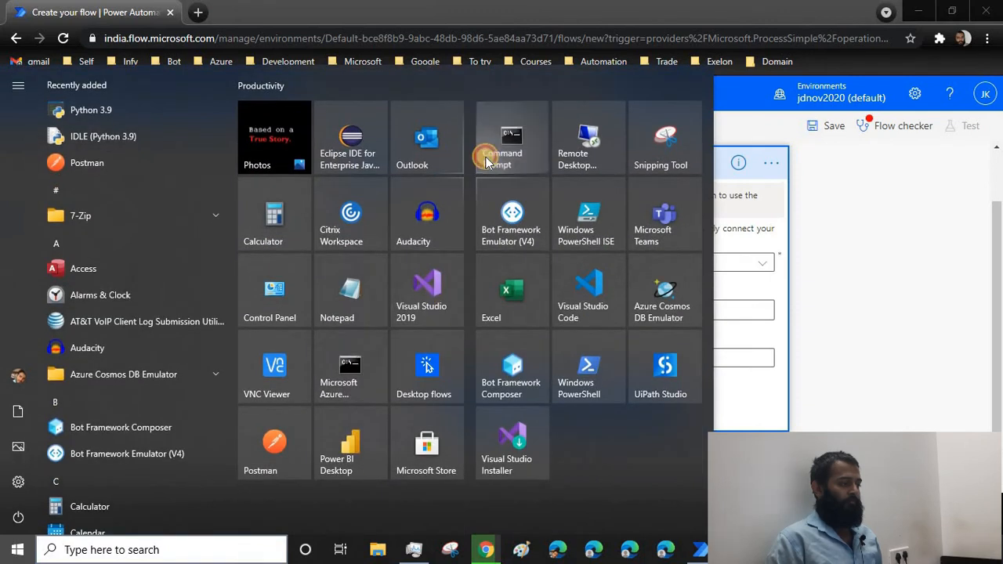
left_click(487, 160)
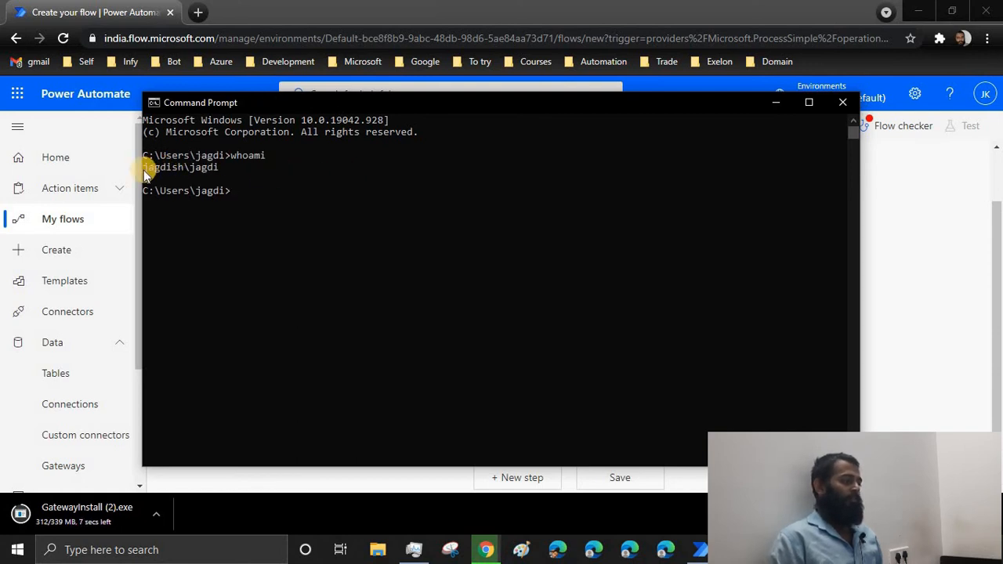
left_click_drag(144, 174, 213, 167)
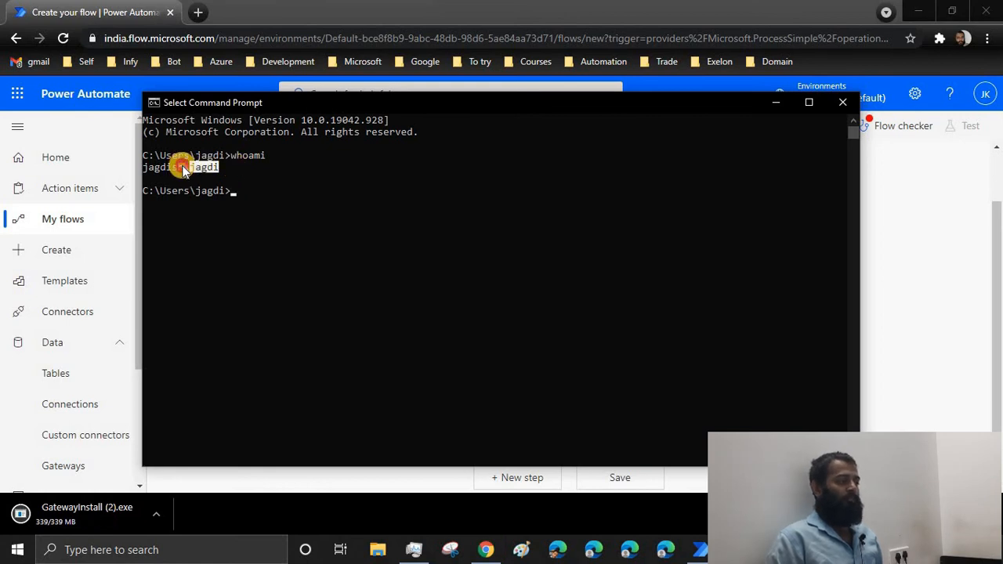
left_click_drag(183, 170, 151, 172)
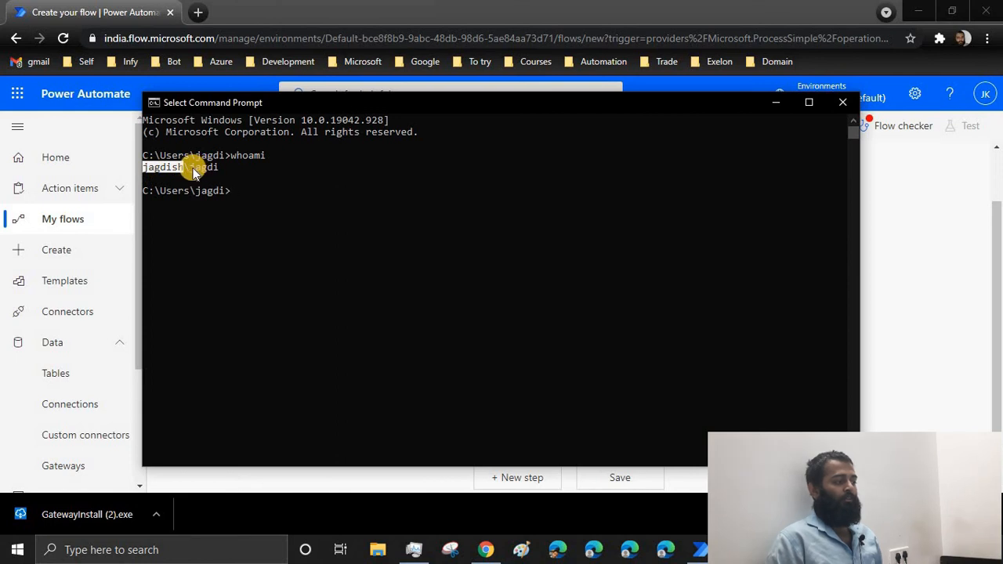
left_click_drag(193, 167, 218, 172)
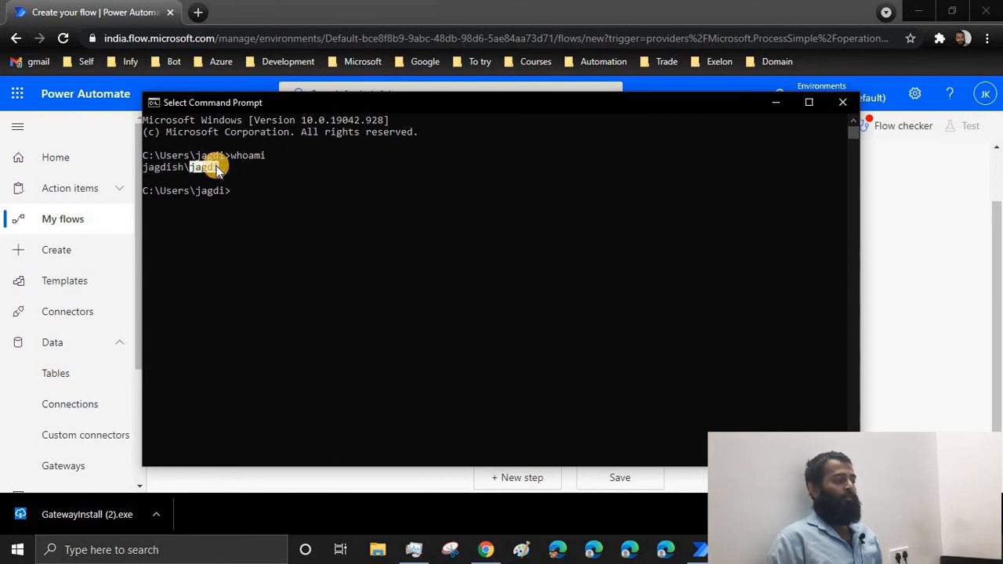
left_click(198, 12)
left_click(198, 12)
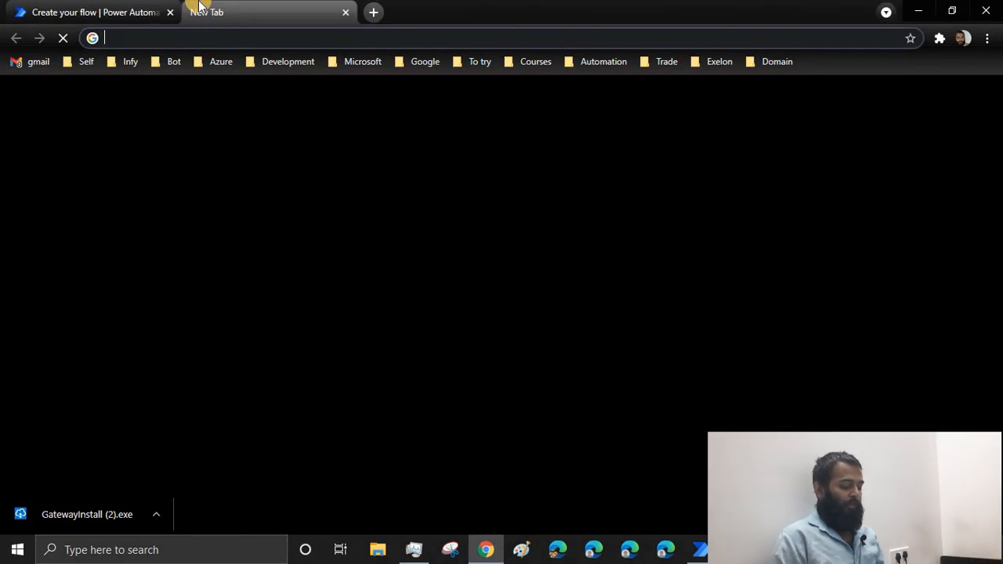
type("micros")
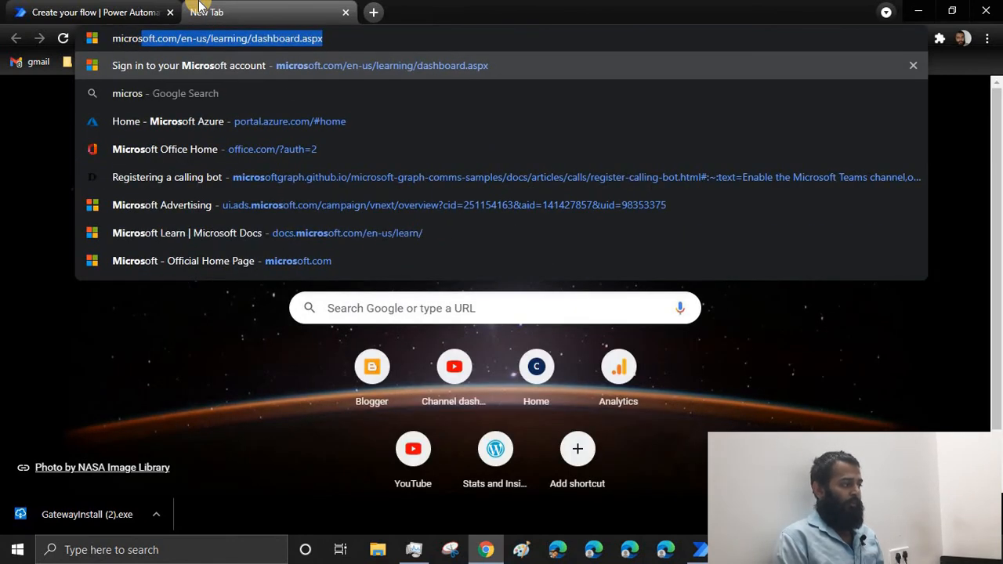
type("oft\\")
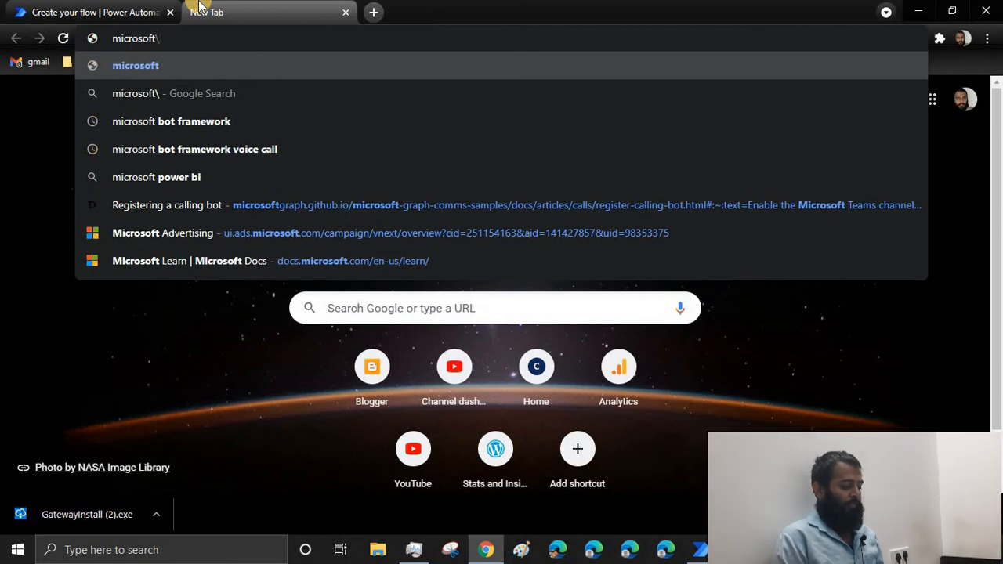
type("jdbots")
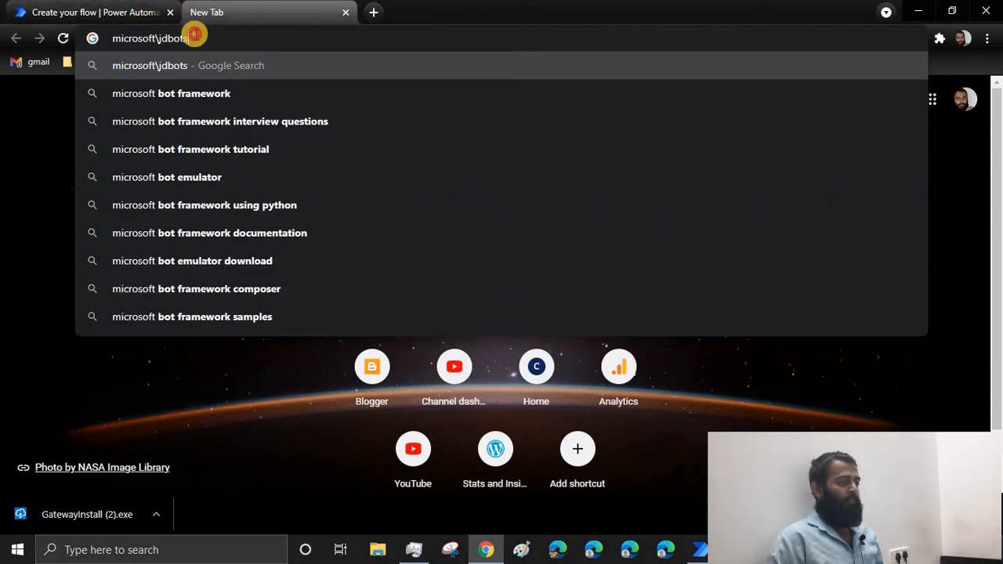
left_click_drag(196, 33, 91, 40)
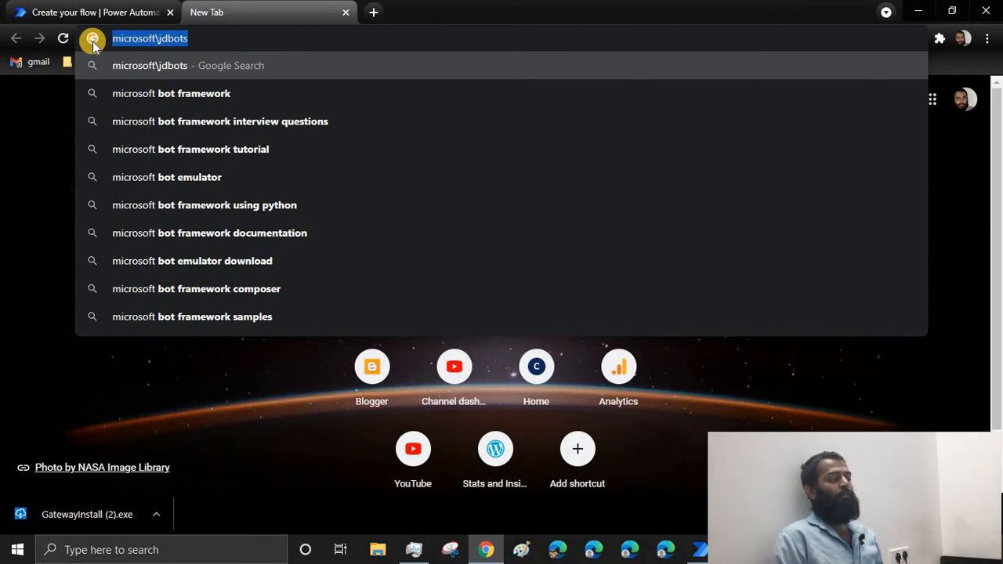
key("BackSpace")
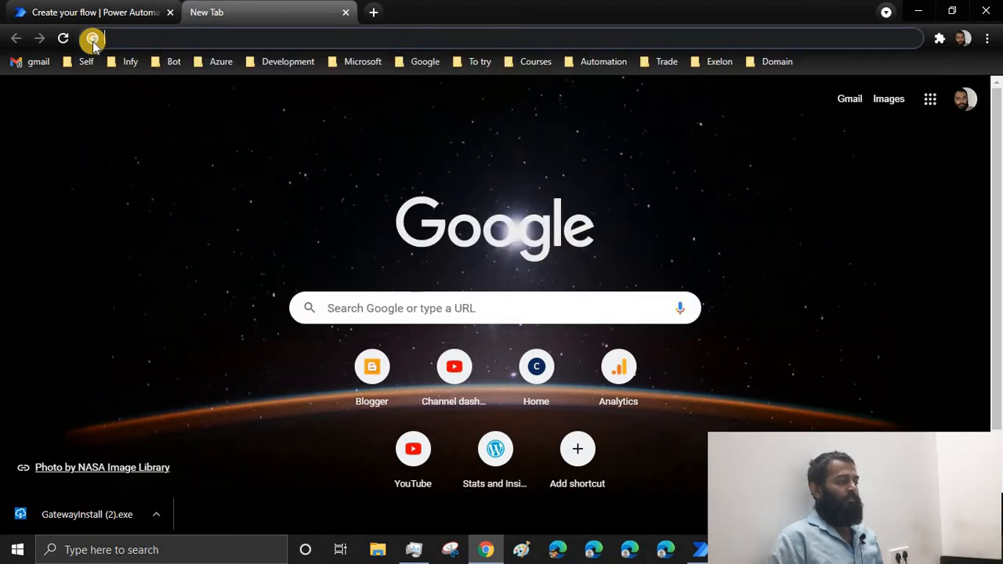
Run the downloaded GatewayInstall (2).exe, accept the terms of use and install the on-premises data gateway in C:\Program Files\On-premises data gateway.
left_click(109, 519)
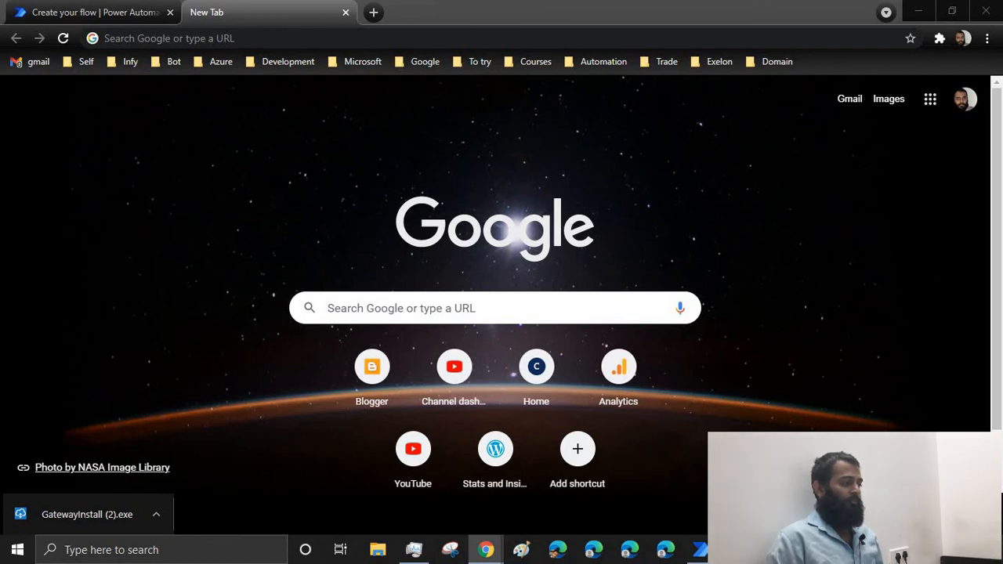
key("alt+Tab")
left_click_drag(146, 164, 216, 169)
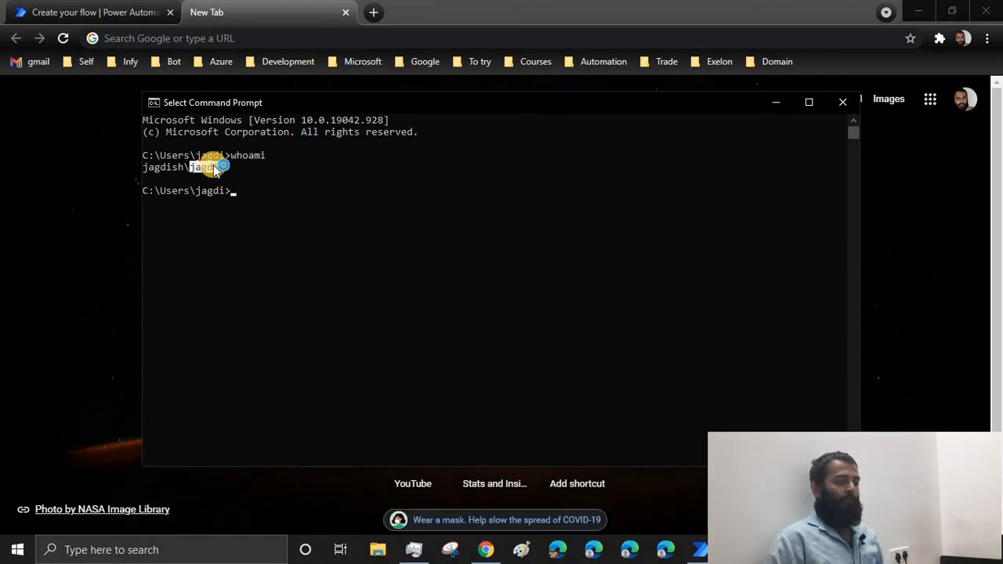
left_click(775, 102)
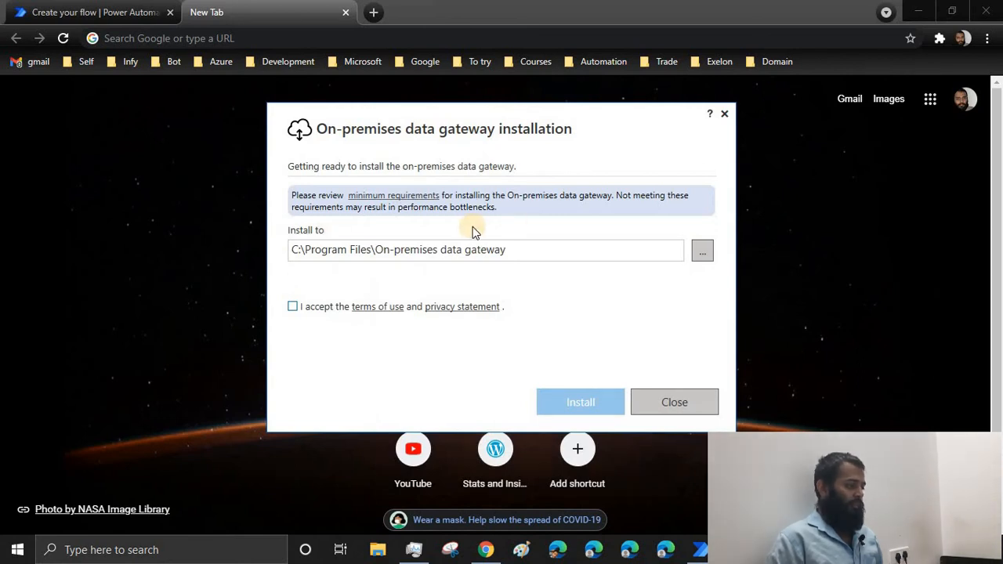
left_click(293, 307)
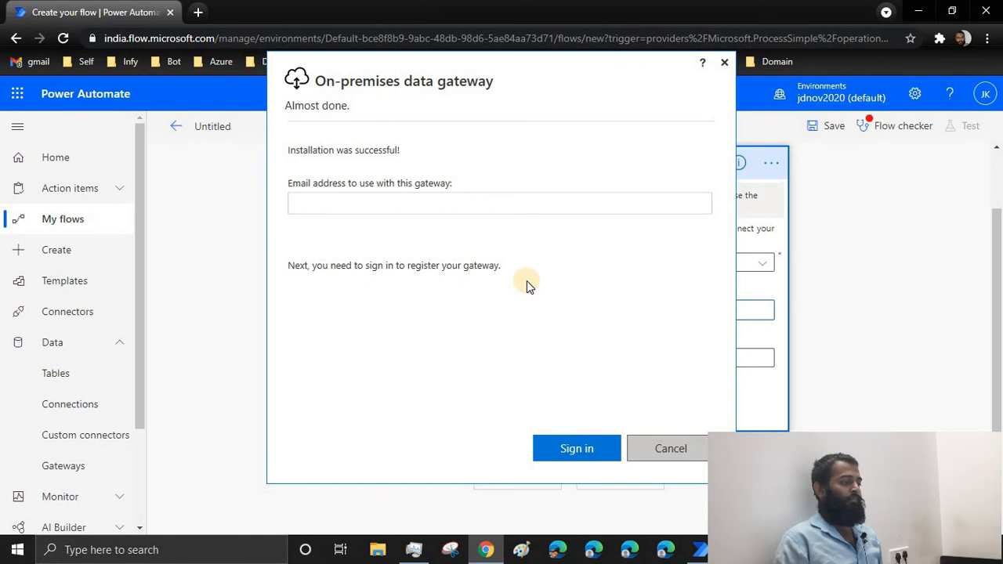
Sign in to the on-premises data gateway with the account's e-mail address and name the new gateway JDBotsWin10Pro.
left_click(435, 200)
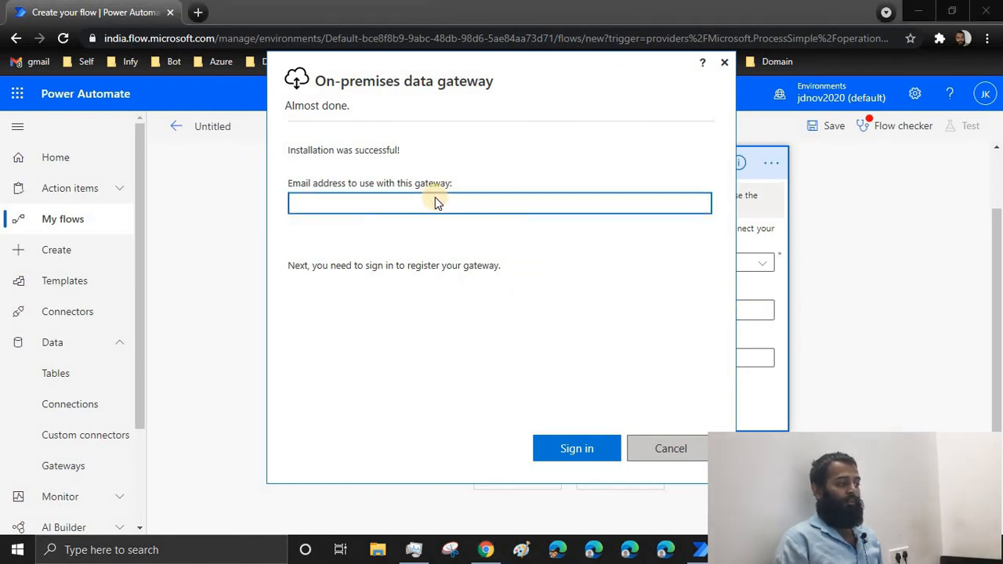
key("ctrl+v")
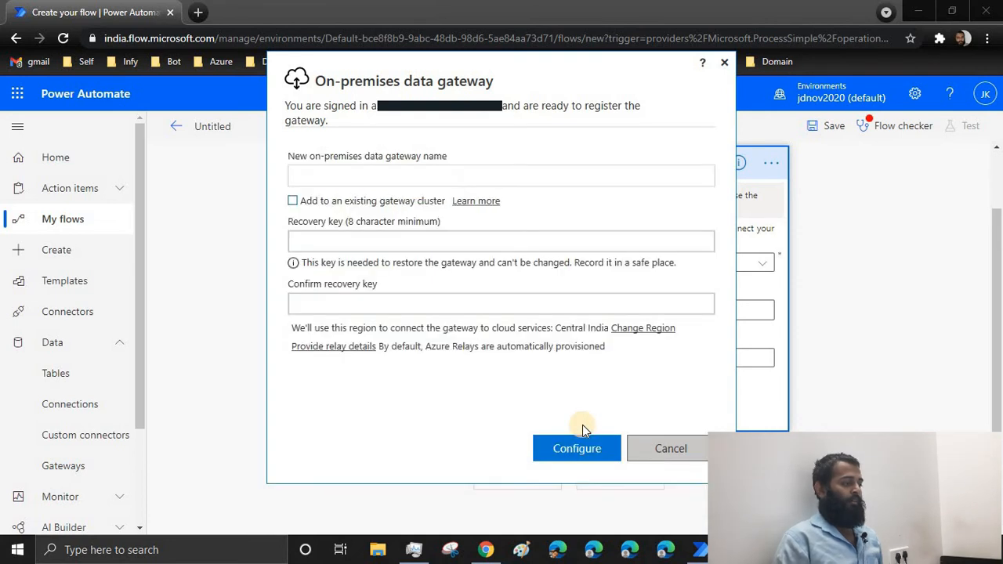
left_click(422, 170)
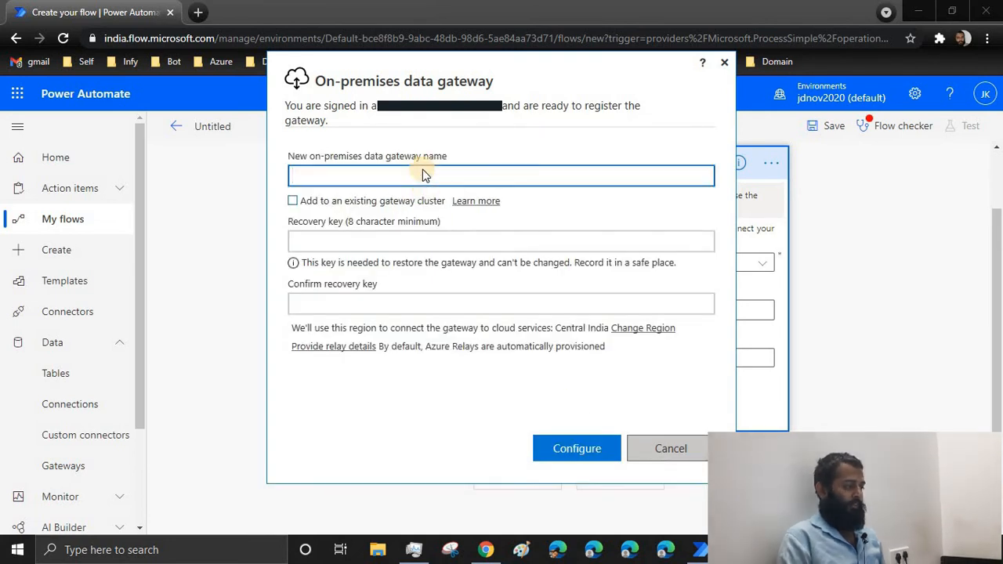
type("JDBo")
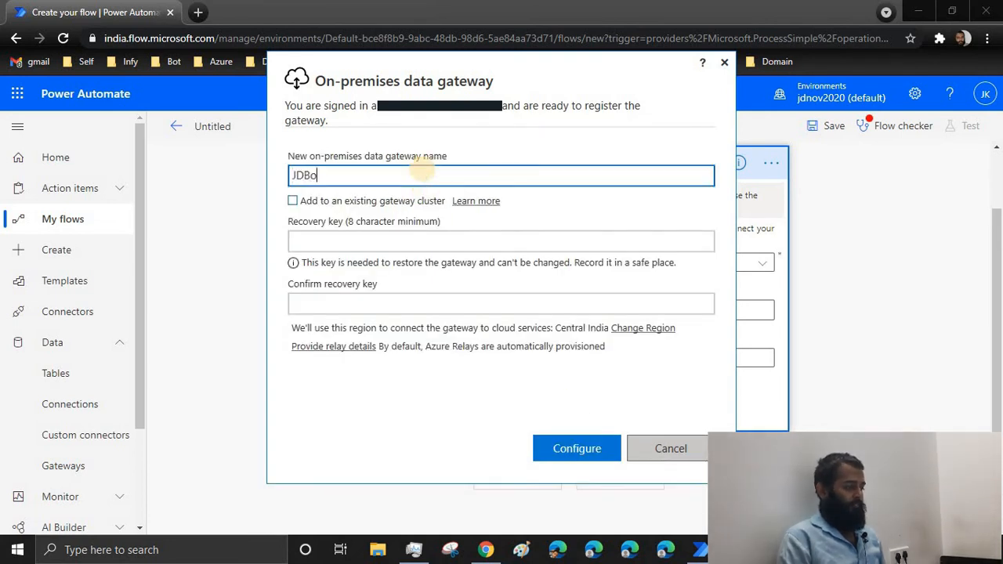
type("tsWin")
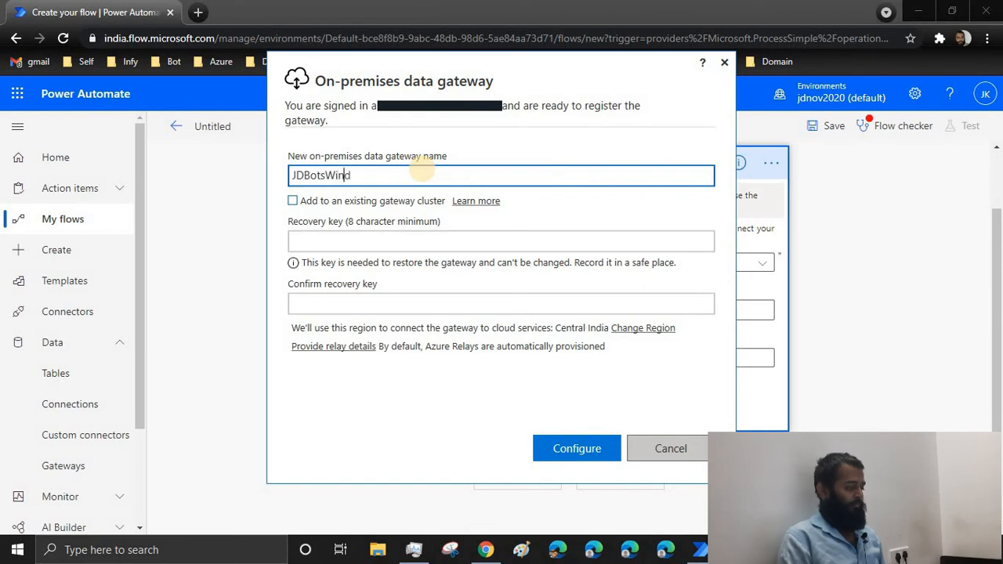
type("10Pro")
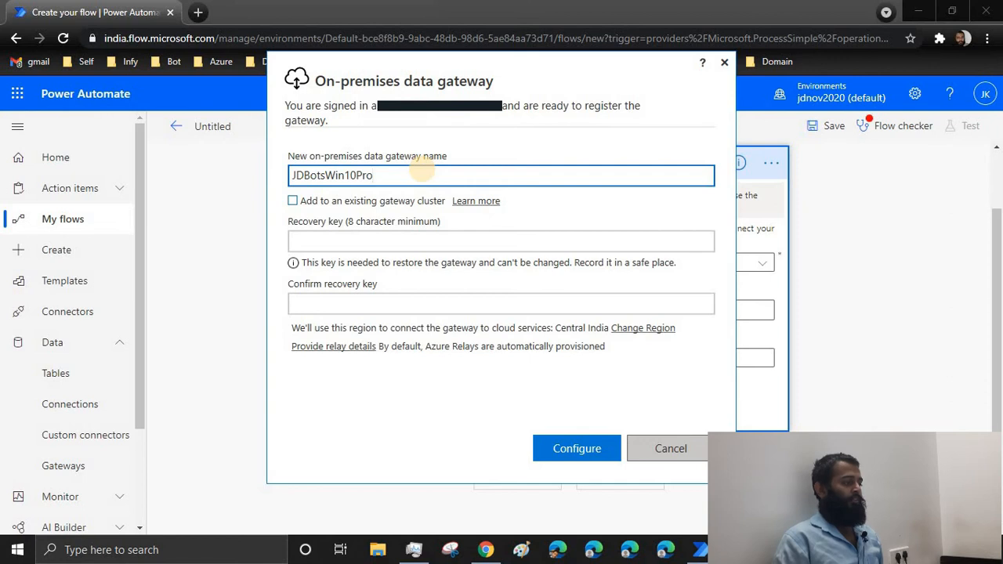
Enter a recovery key for the new gateway and repeat it in the confirmation field.
left_click(384, 242)
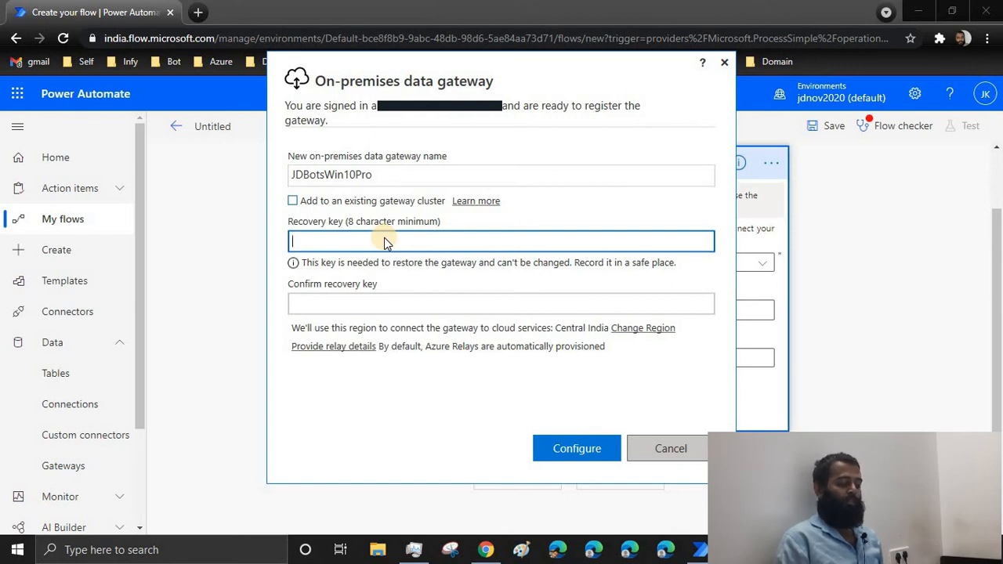
type("******")
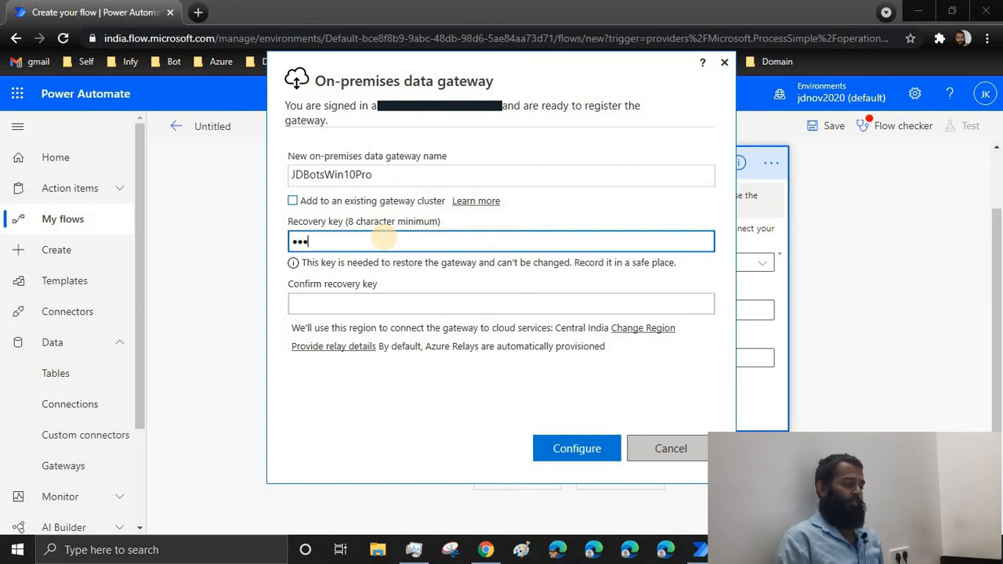
type("****")
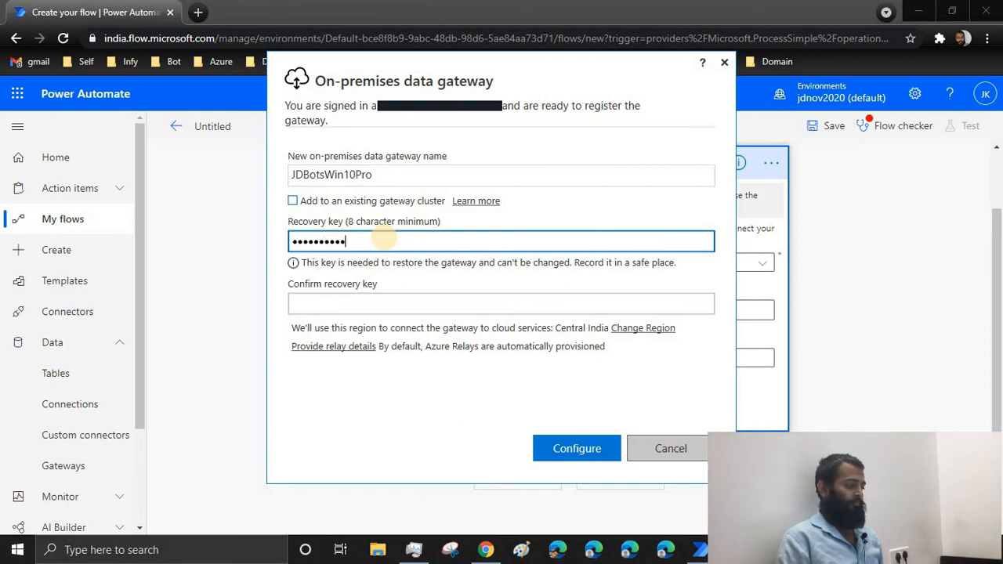
key("Tab")
type("**********")
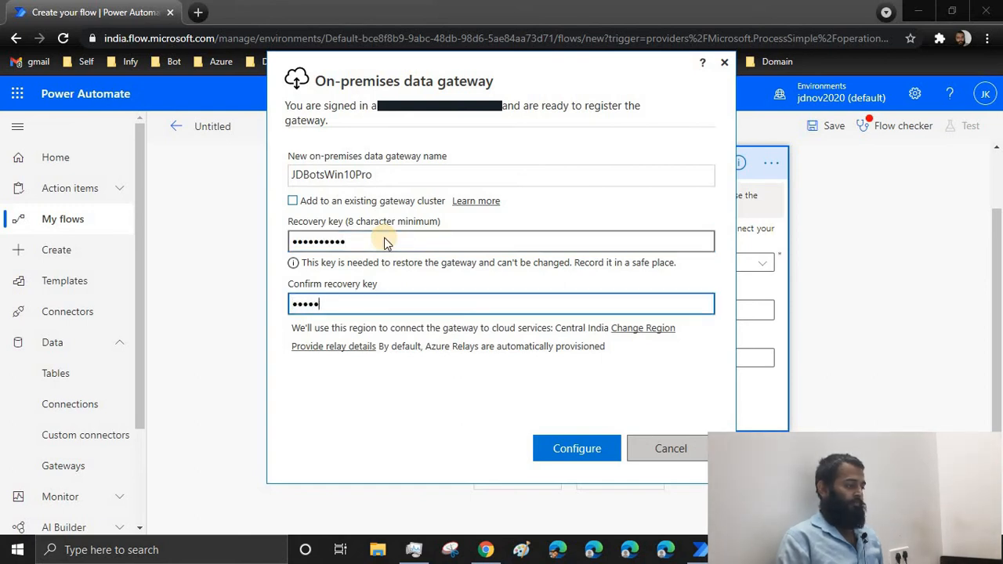
Finish repeating the recovery key, configure the gateway JDBotsWin10Pro and close the gateway setup.
type("*")
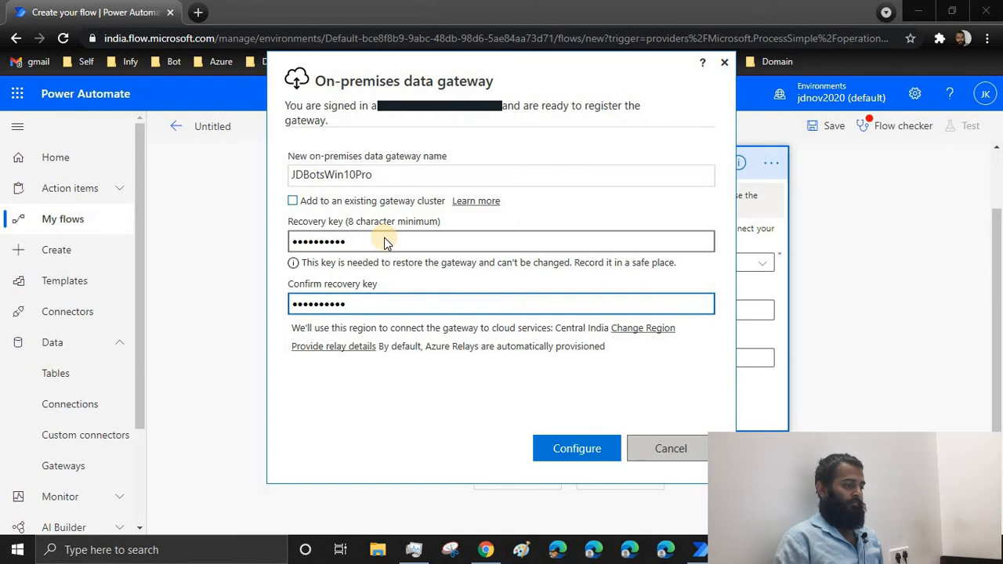
left_click(594, 456)
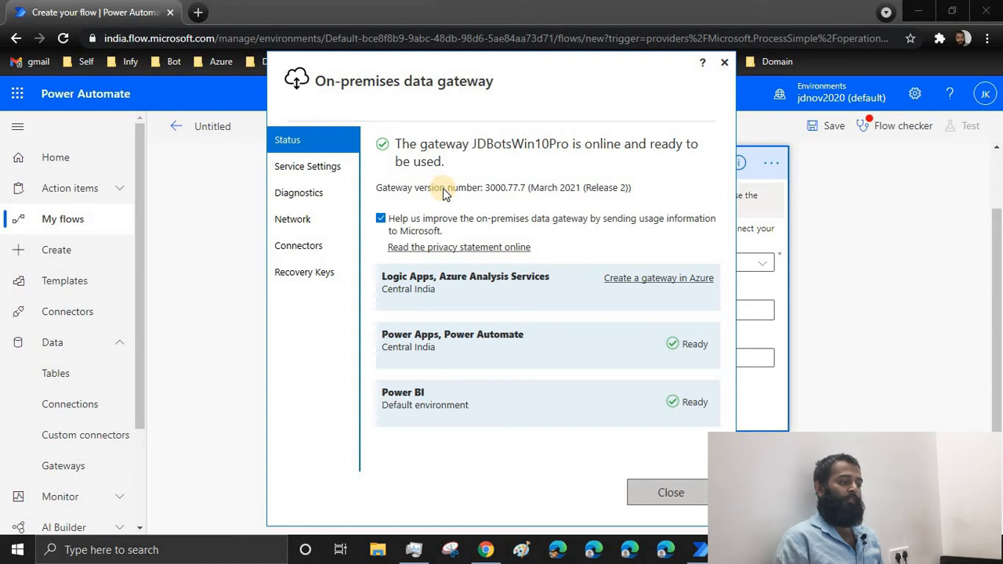
left_click(670, 501)
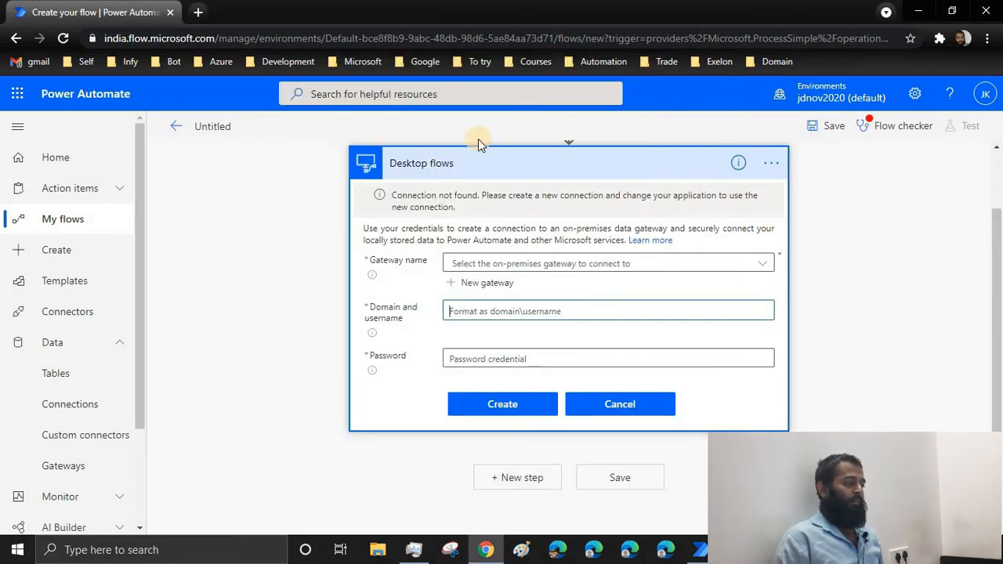
Choose the gateway JDBotsWin10Pro for the Desktop flows connection and enter the Windows account's domain and username.
left_click(579, 269)
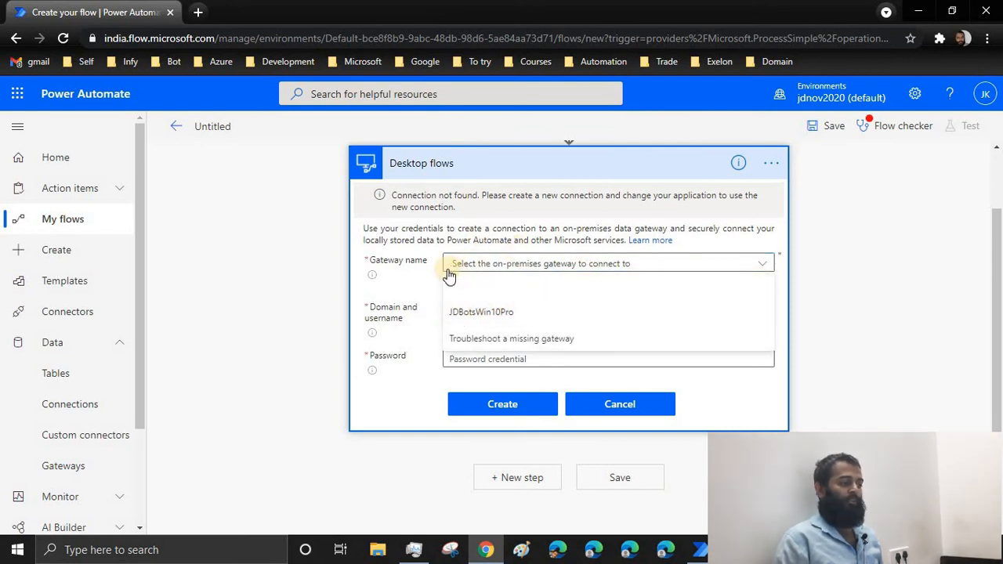
left_click(493, 317)
left_click(556, 307)
type("jagdi")
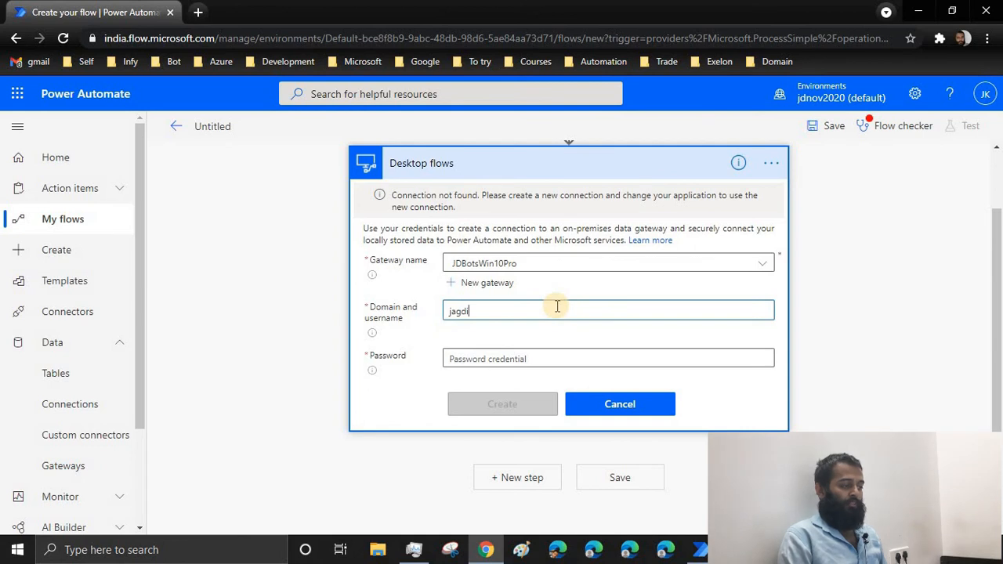
type("sh")
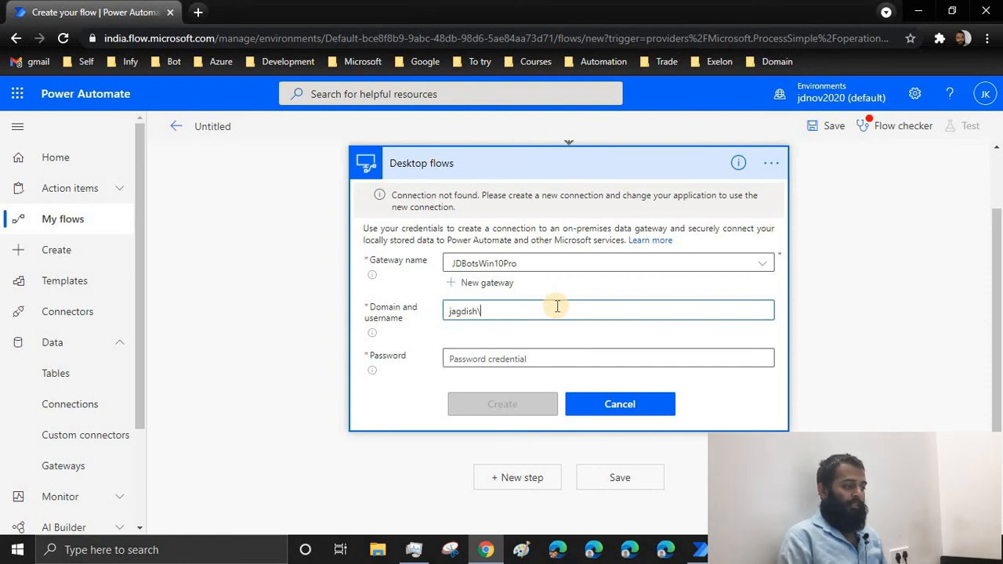
type("\\")
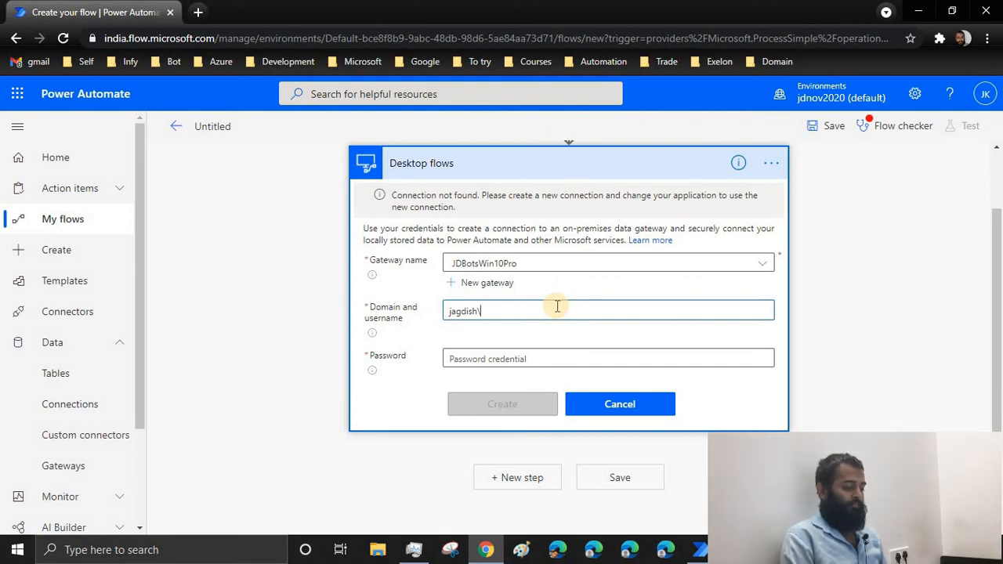
type("jagi")
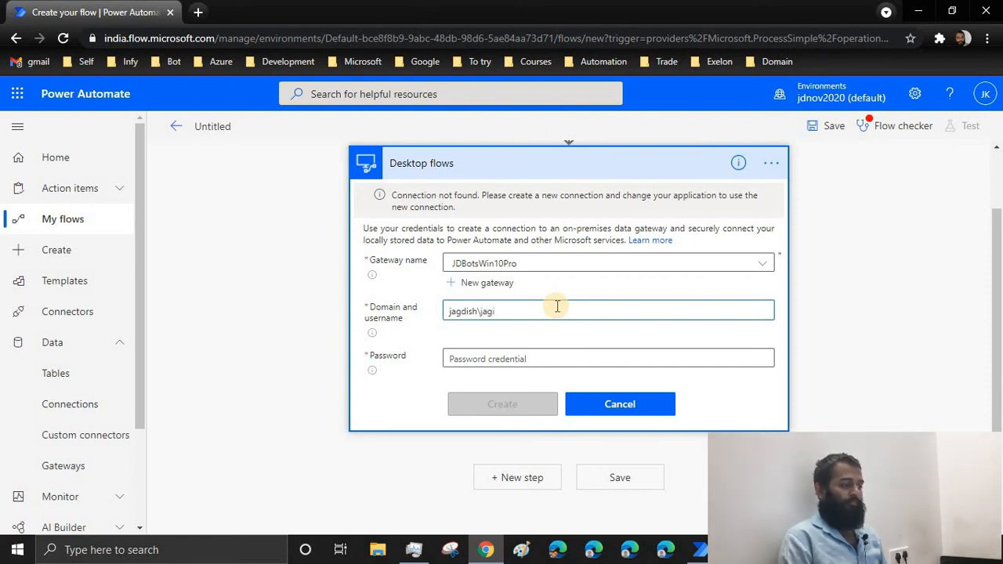
key("BackSpace")
type("di")
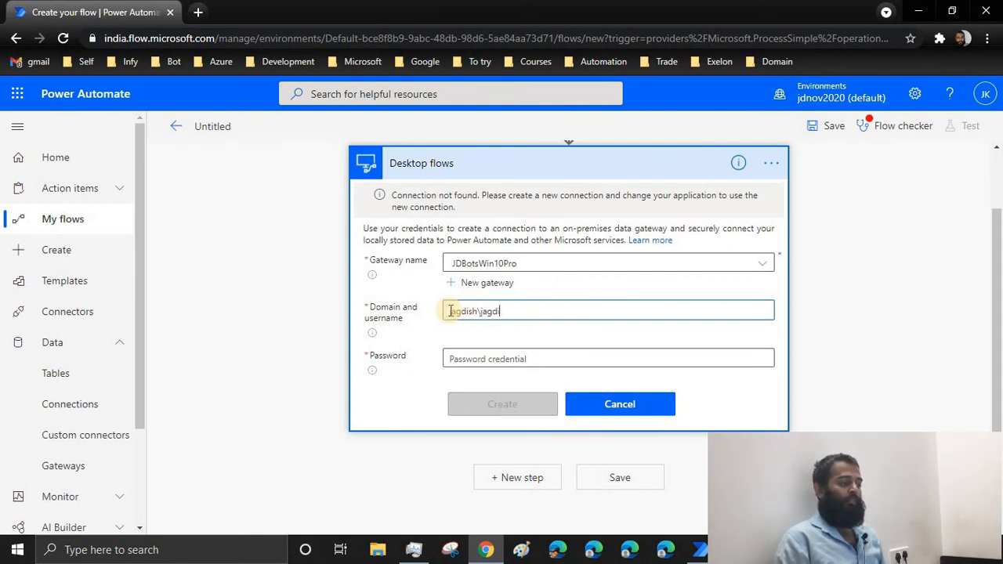
left_click_drag(450, 311, 505, 311)
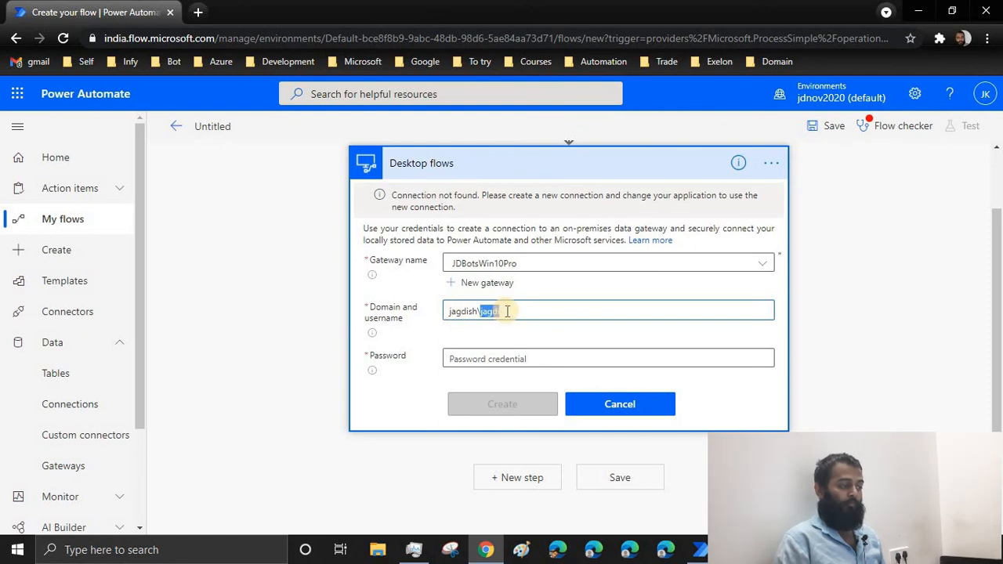
Enter the Windows account's password and create the Desktop flows connection.
left_click(496, 359)
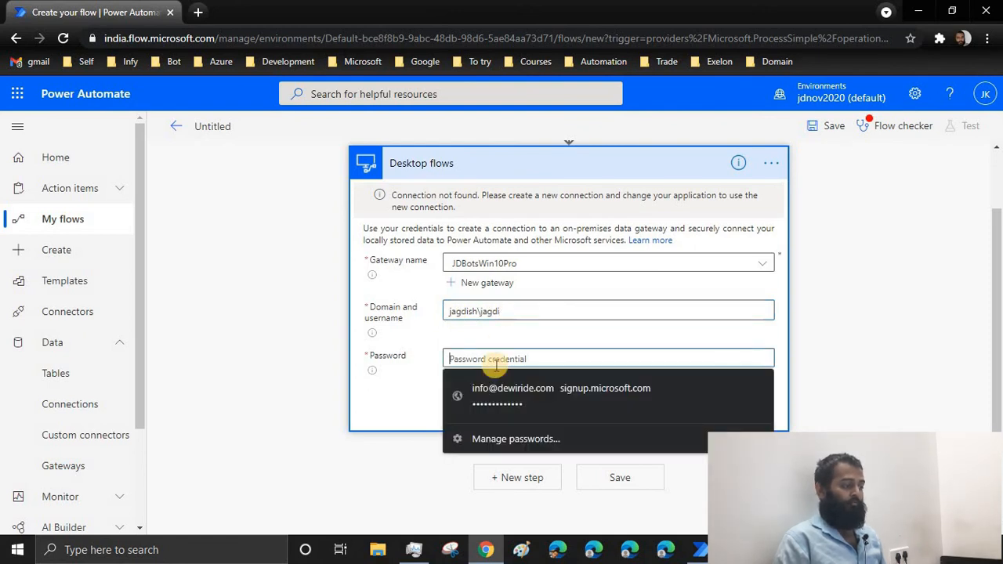
left_click(535, 339)
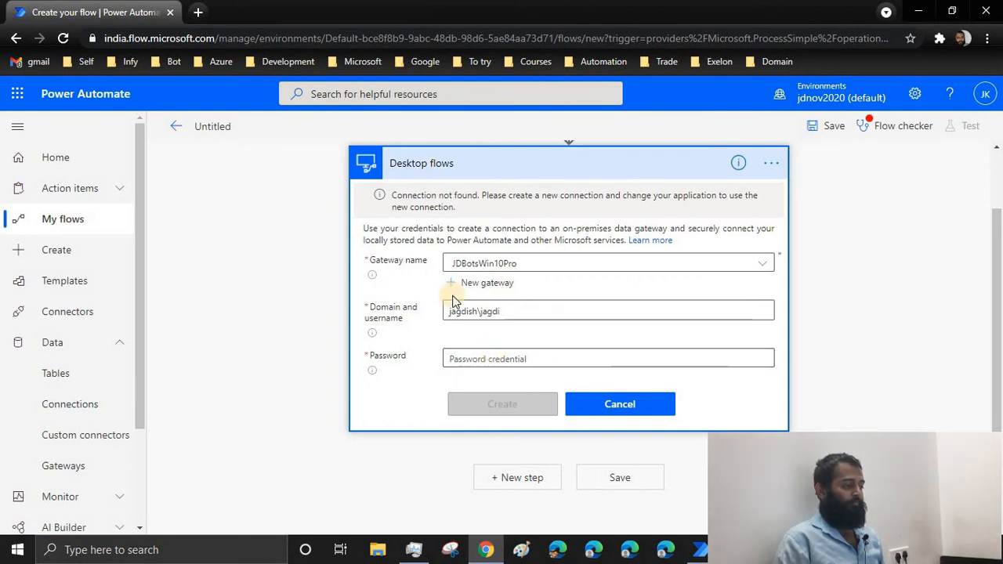
key("ctrl+v")
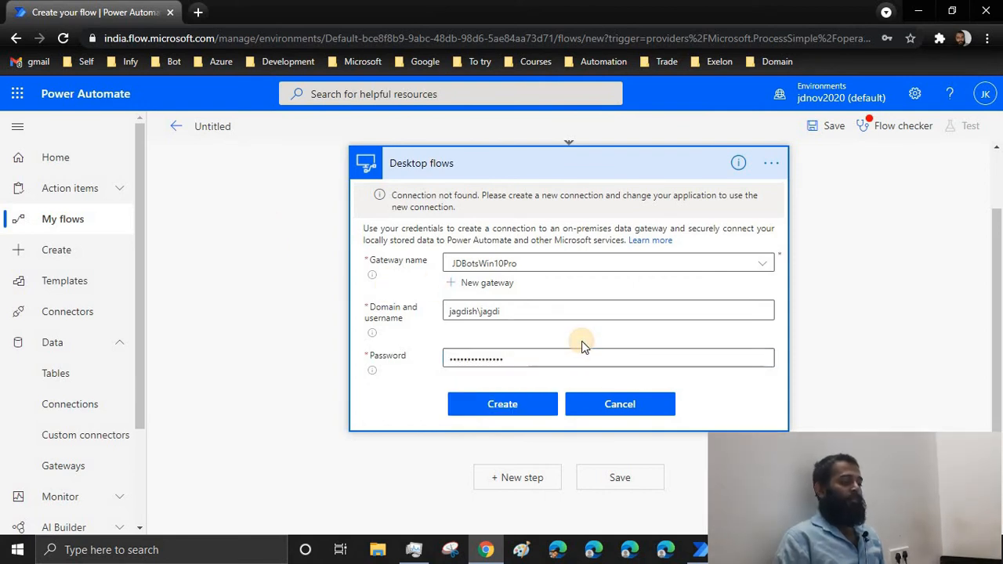
left_click(444, 311)
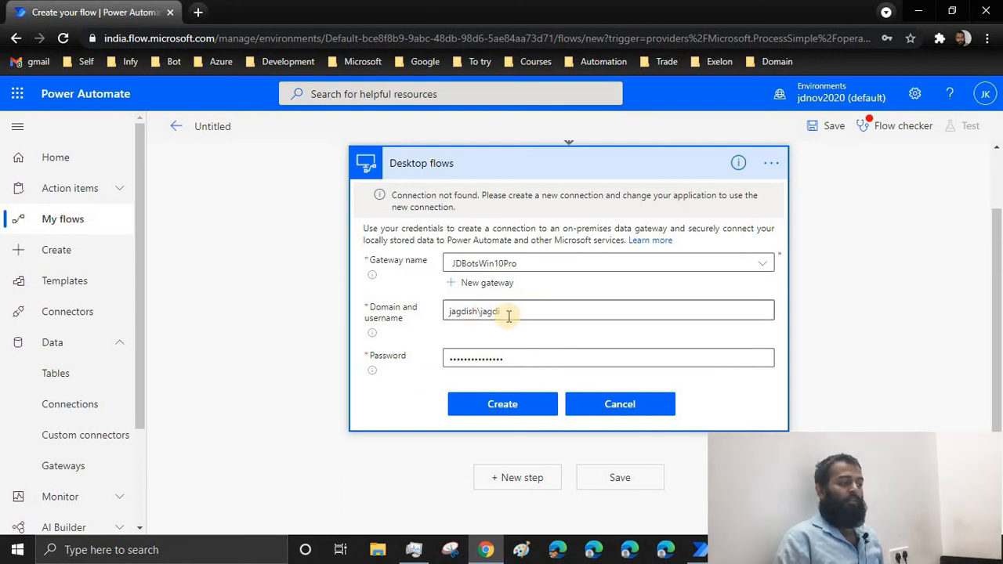
left_click_drag(510, 313, 446, 312)
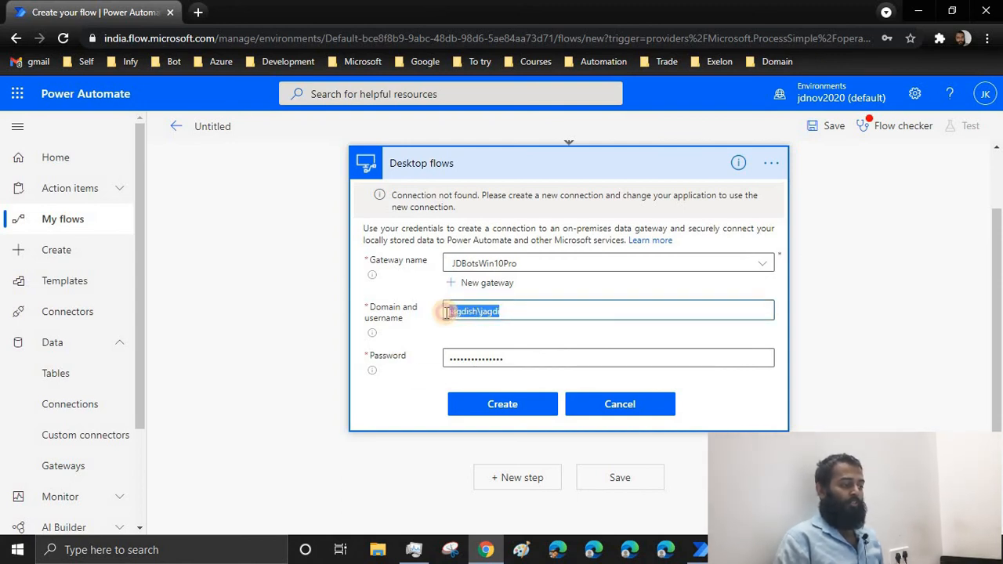
left_click_drag(524, 360, 423, 357)
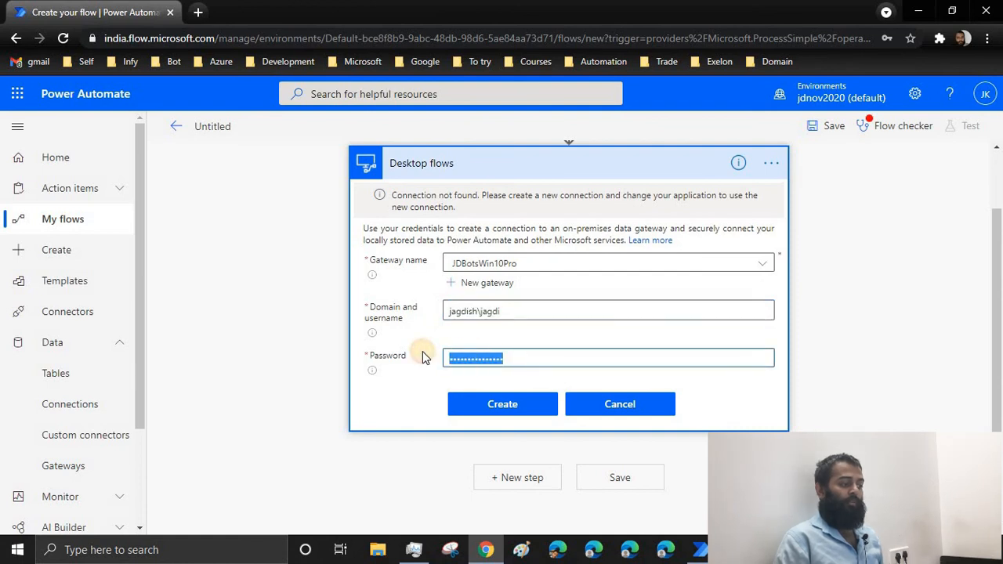
left_click(423, 357)
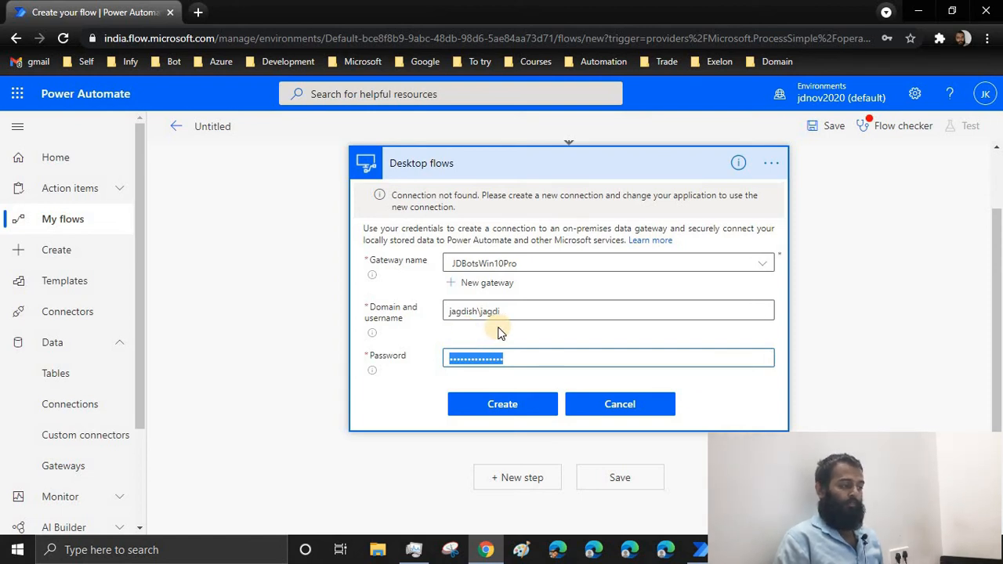
left_click(499, 332)
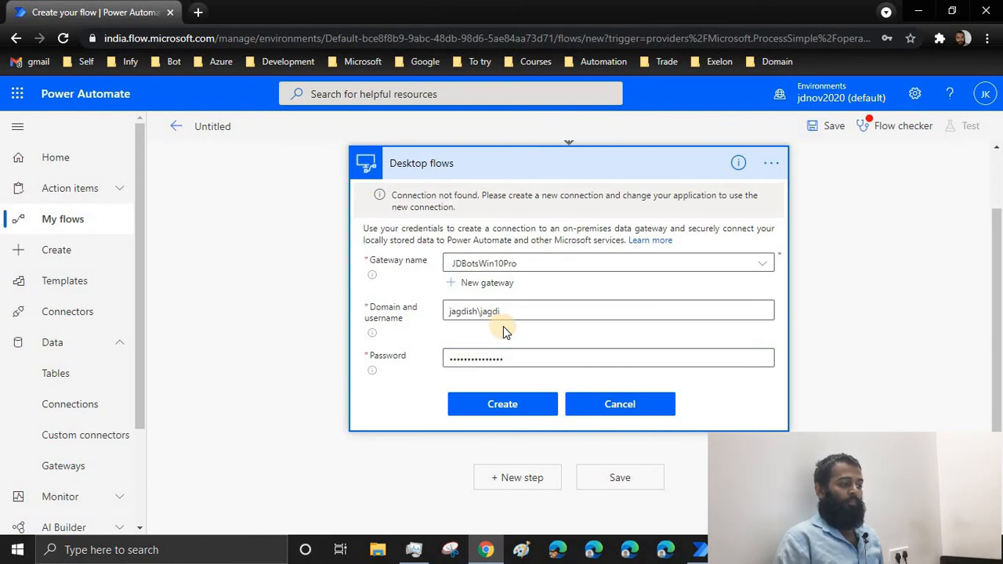
left_click(514, 311)
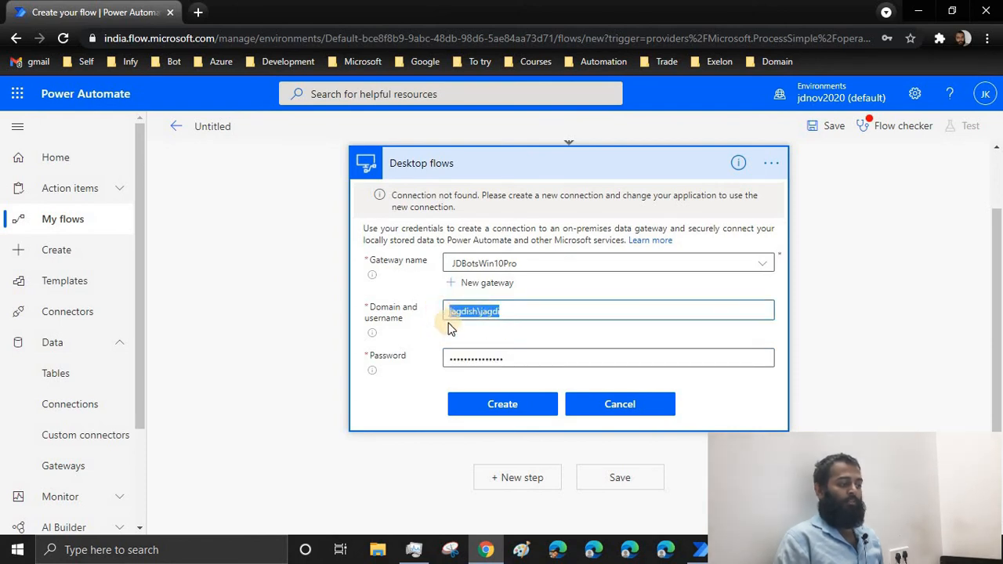
left_click(483, 335)
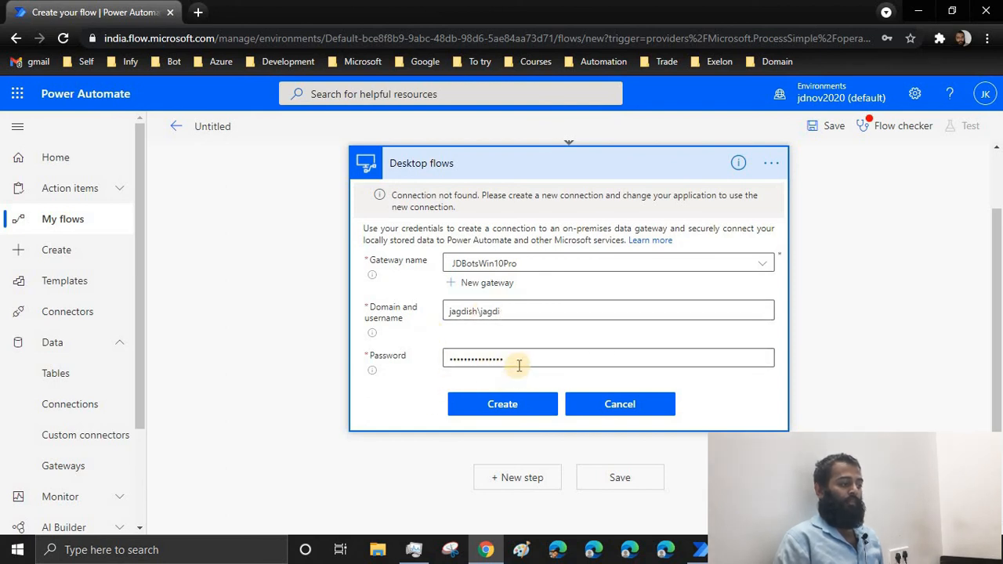
left_click(509, 405)
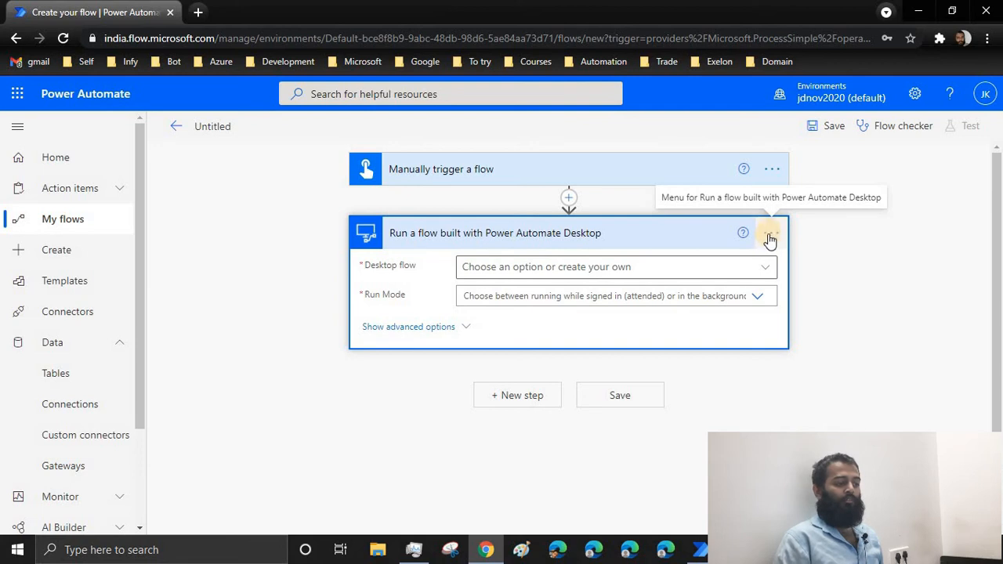
Set the action to run GetTemperatureOfMumbaiCity in Attended mode, and save the cloud flow.
left_click(772, 235)
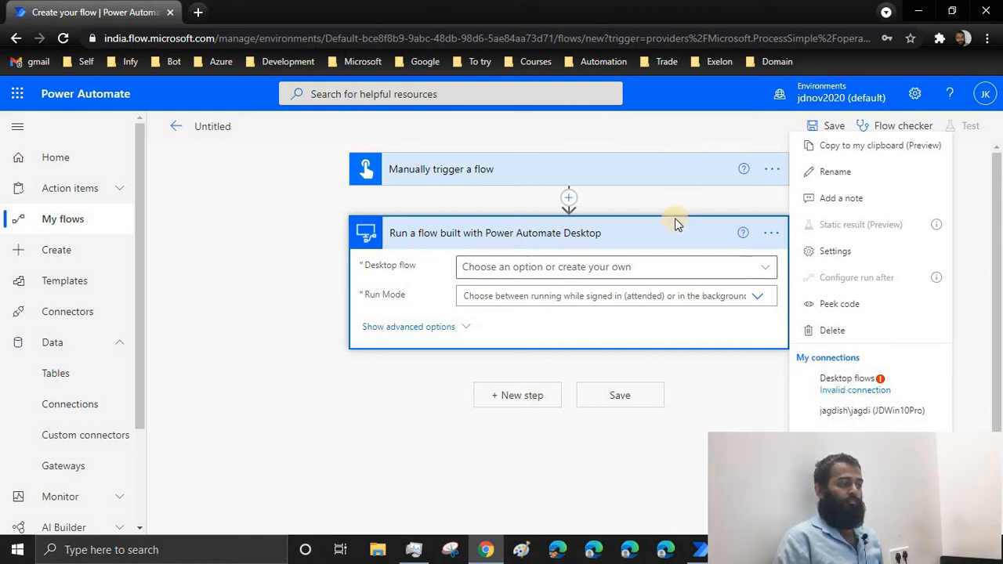
left_click(433, 293)
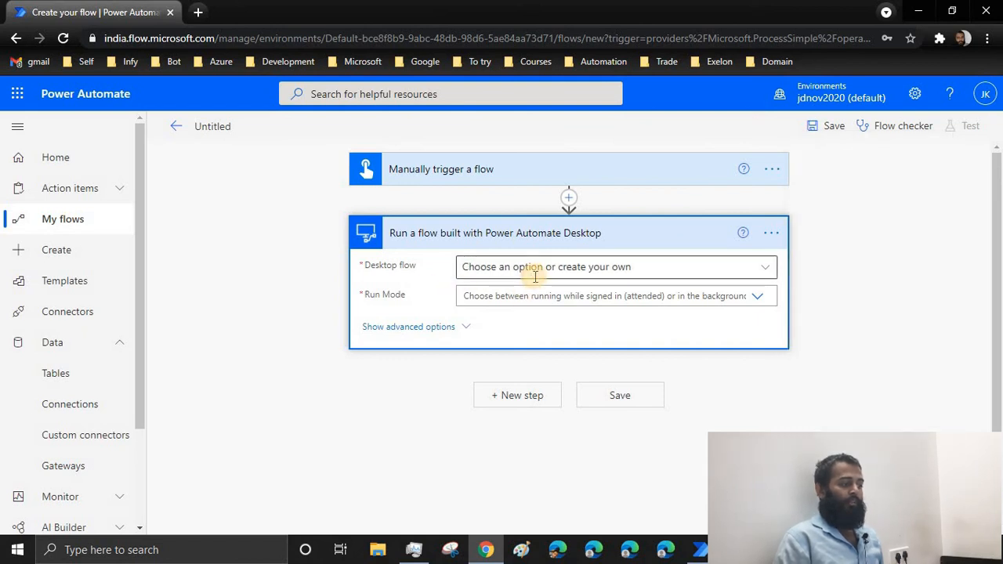
left_click(765, 268)
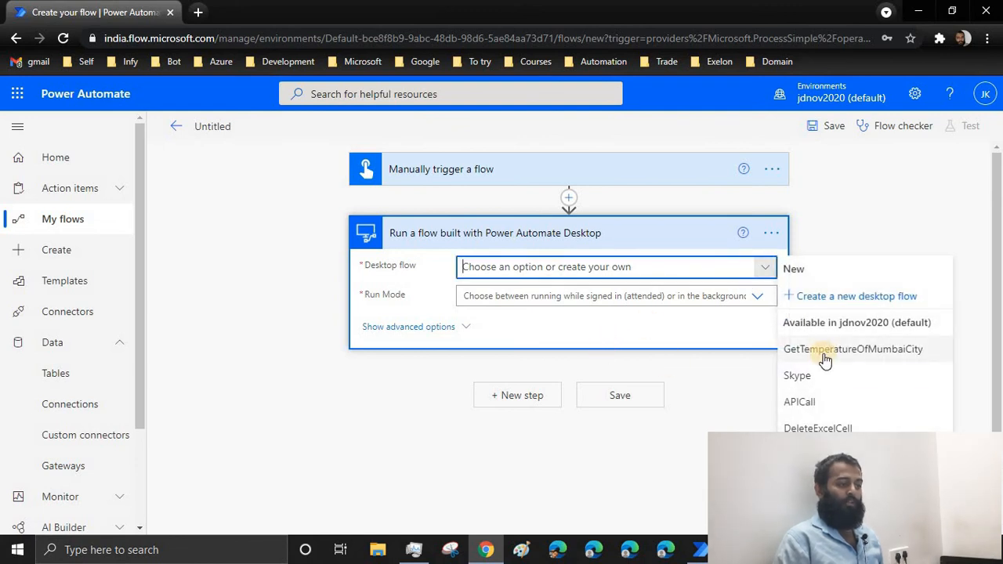
left_click(872, 350)
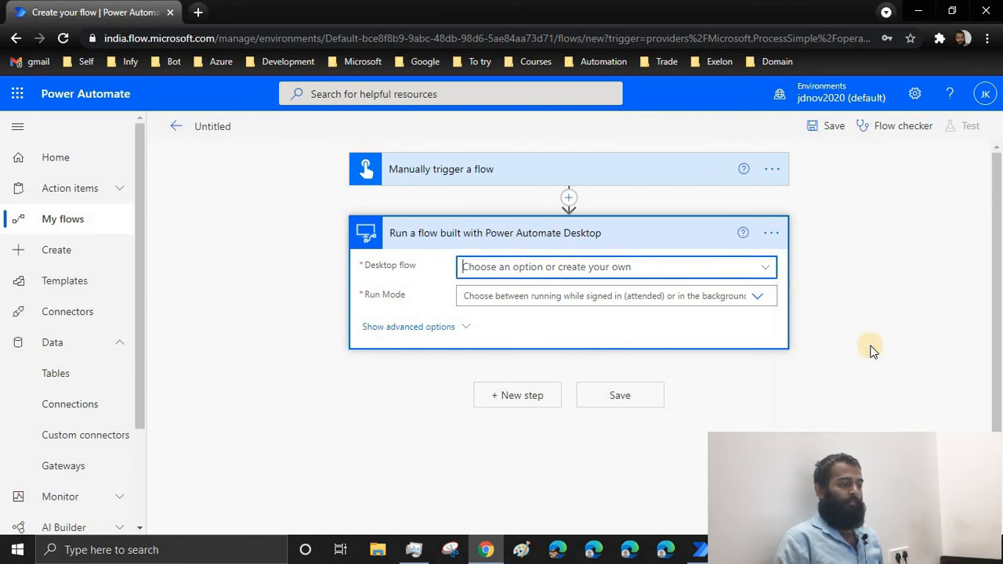
left_click(754, 299)
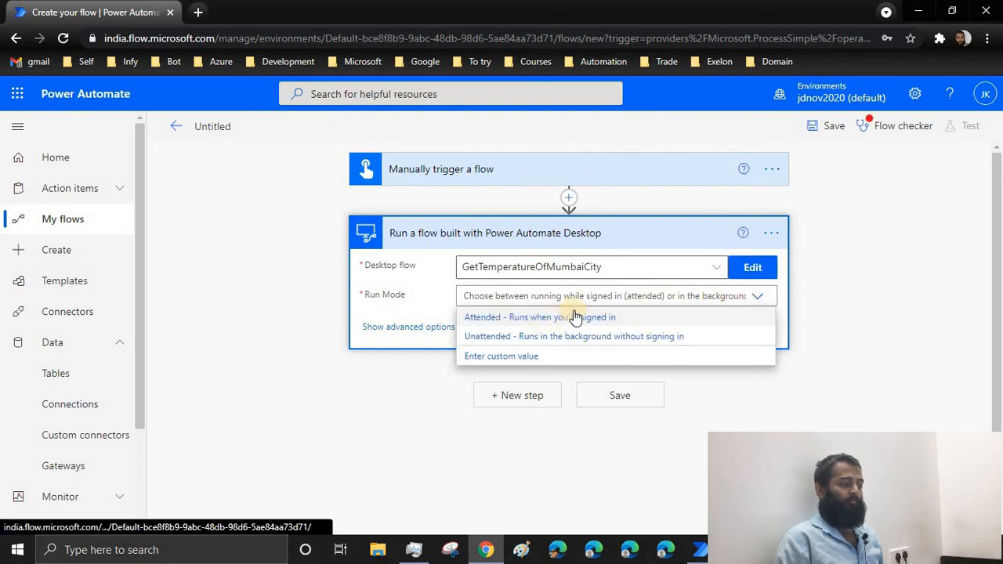
left_click(574, 317)
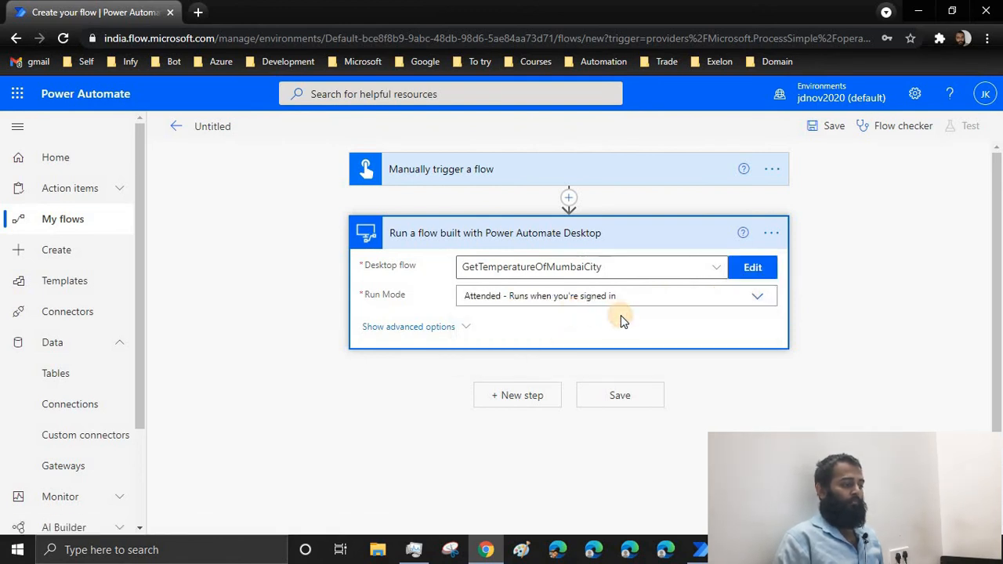
left_click(642, 397)
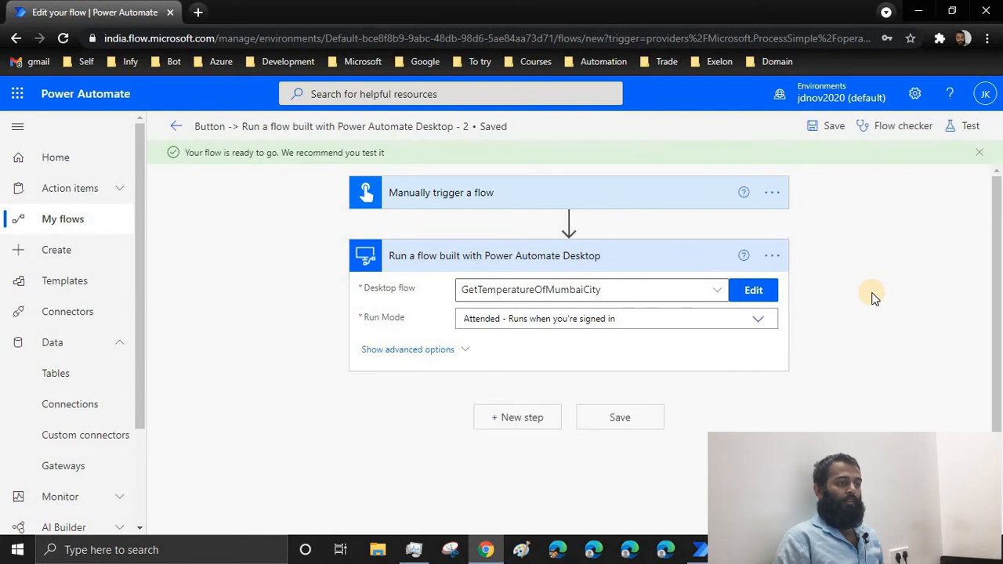
Start a manual test of the saved cloud flow and run it.
left_click(969, 129)
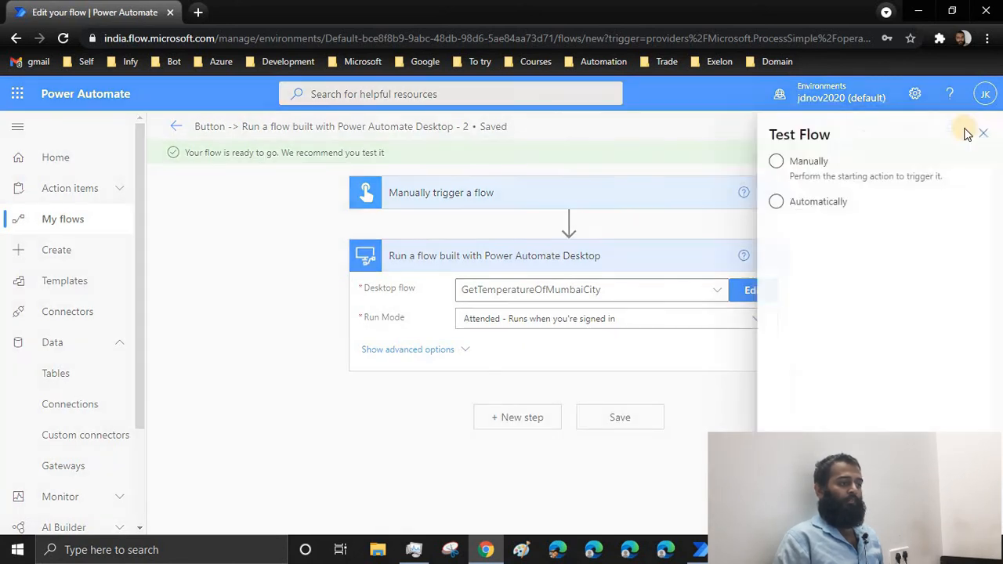
left_click(792, 166)
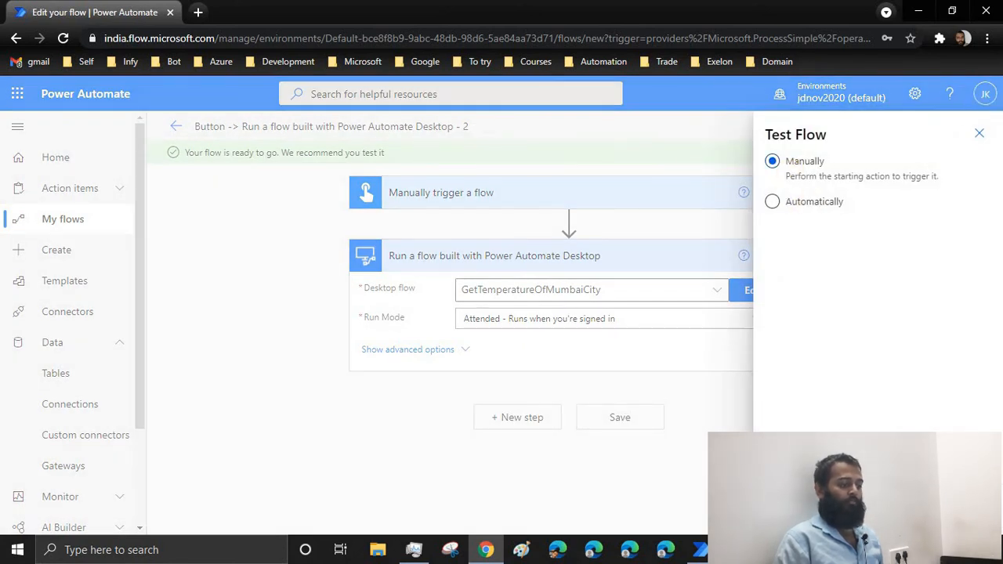
left_click(794, 514)
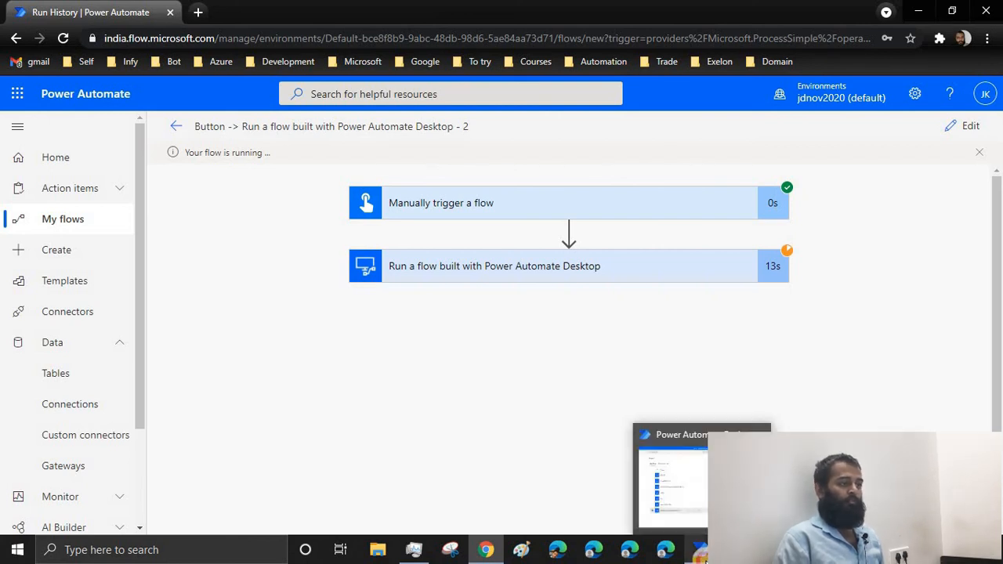
Close the Power Automate Desktop window and the browser window showing the flow's run.
left_click(699, 549)
left_click(939, 11)
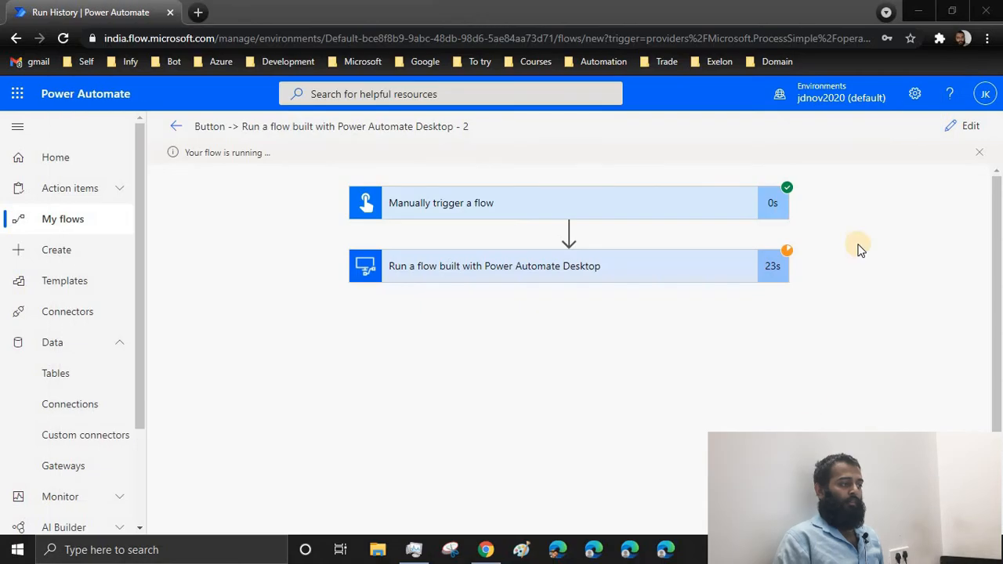
left_click(993, 9)
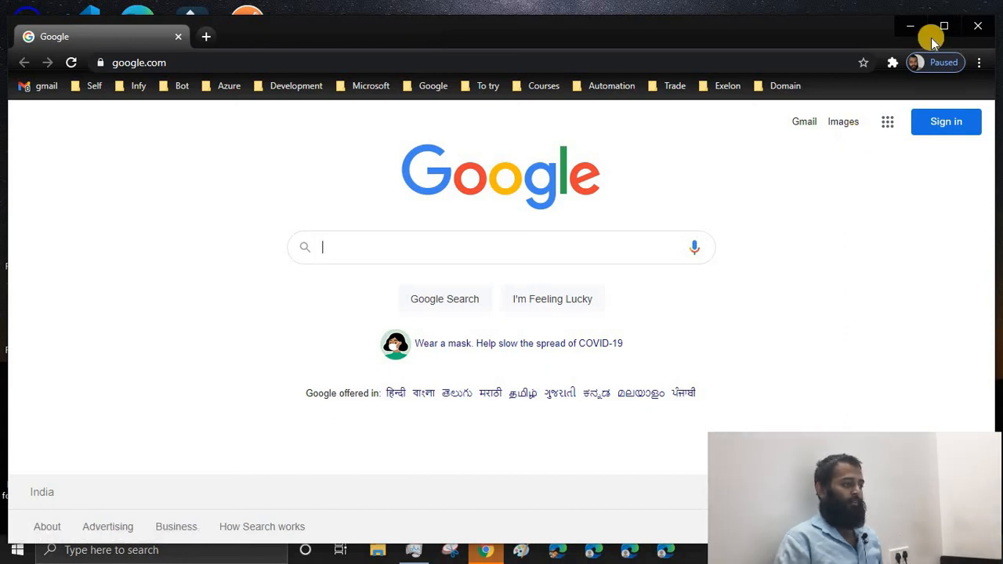
left_click(954, 26)
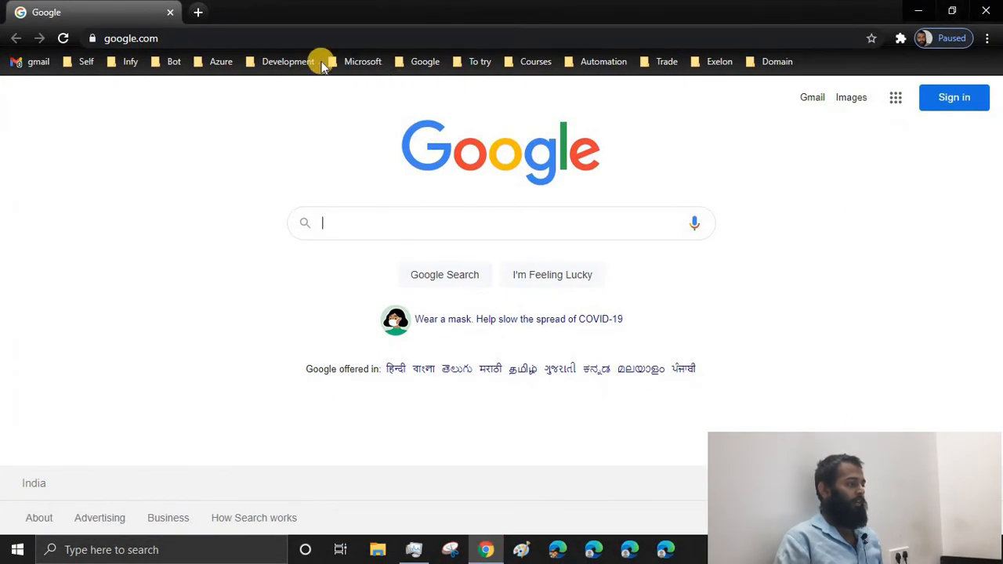
left_click(198, 13)
type("flo")
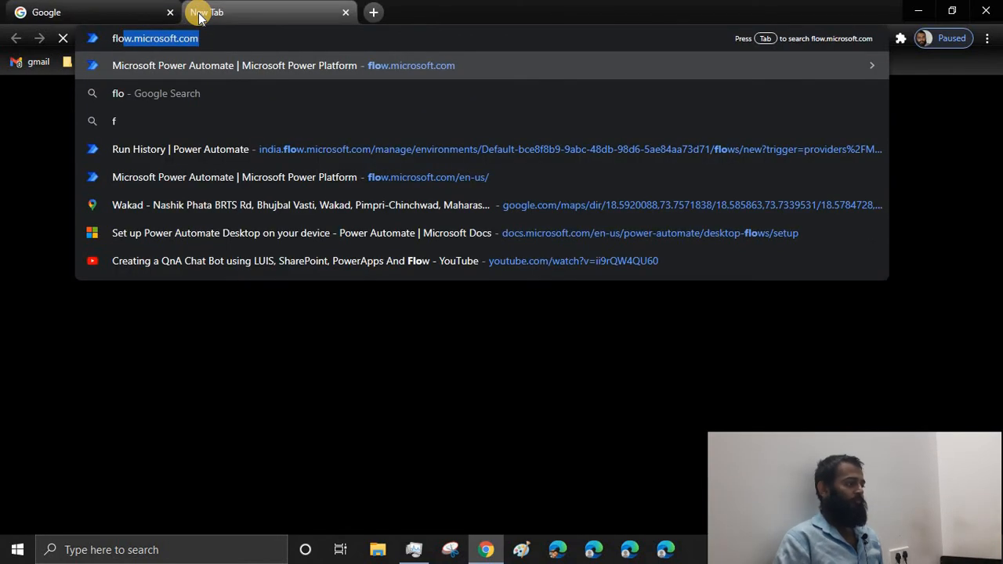
key("Return")
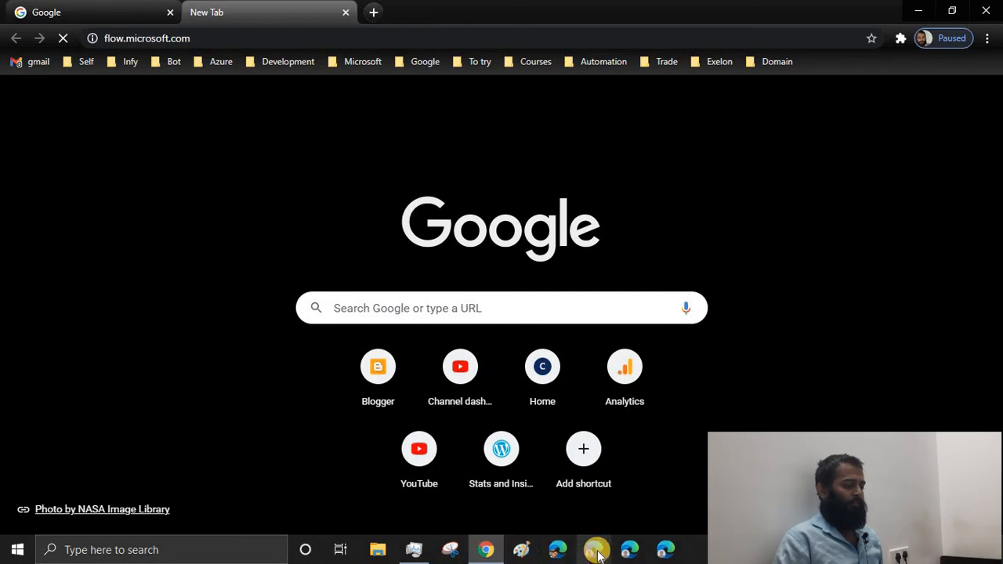
left_click(597, 553)
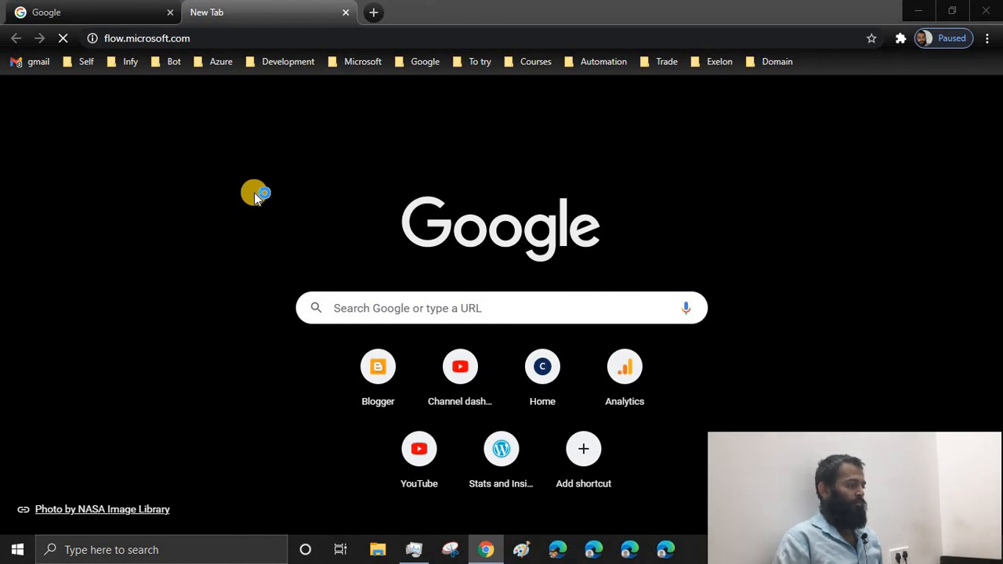
left_click(132, 9)
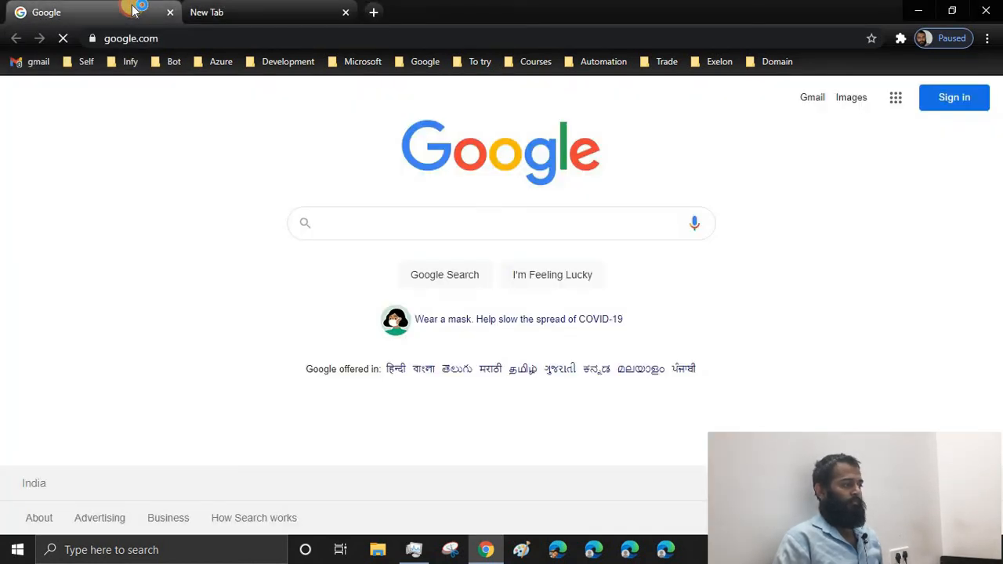
left_click(233, 12)
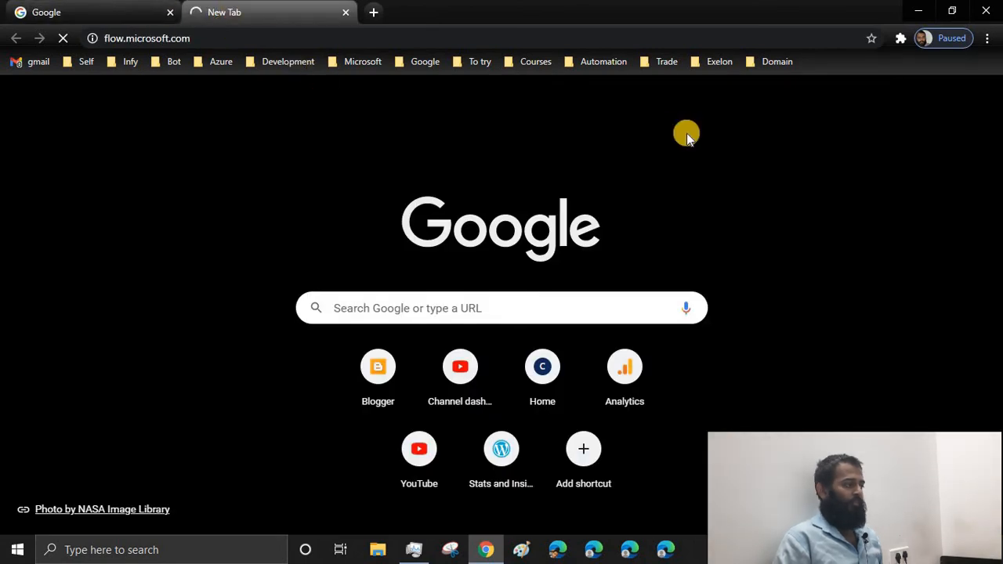
left_click(989, 9)
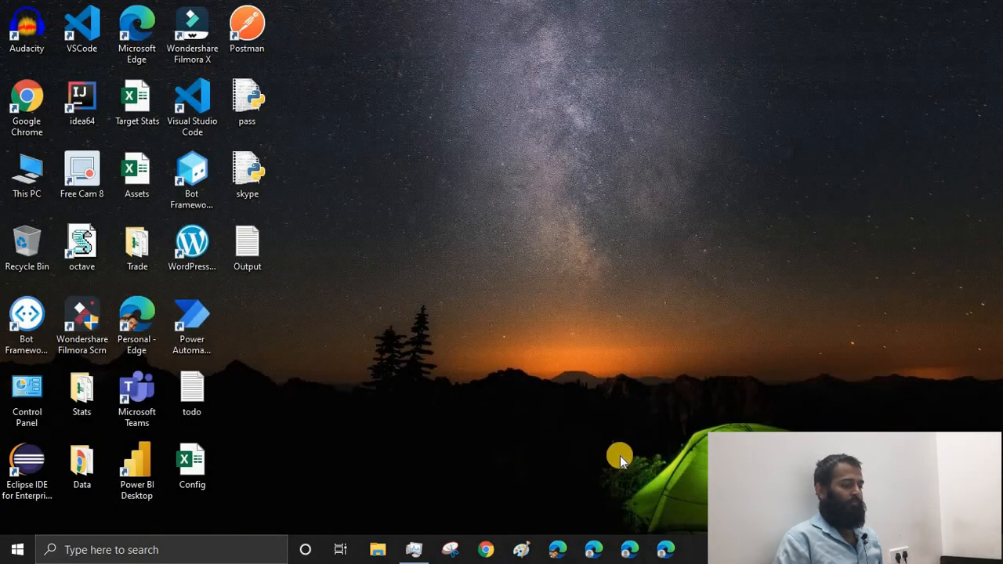
Switch to Power Automate in Edge, run the most recently modified instant cloud flow, and dismiss the temperature message.
left_click(593, 550)
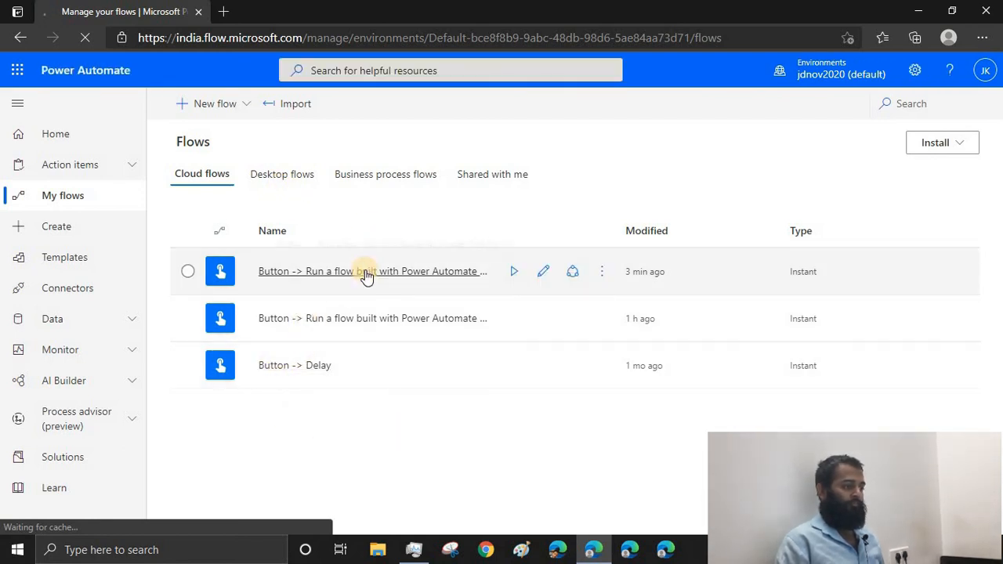
left_click(517, 272)
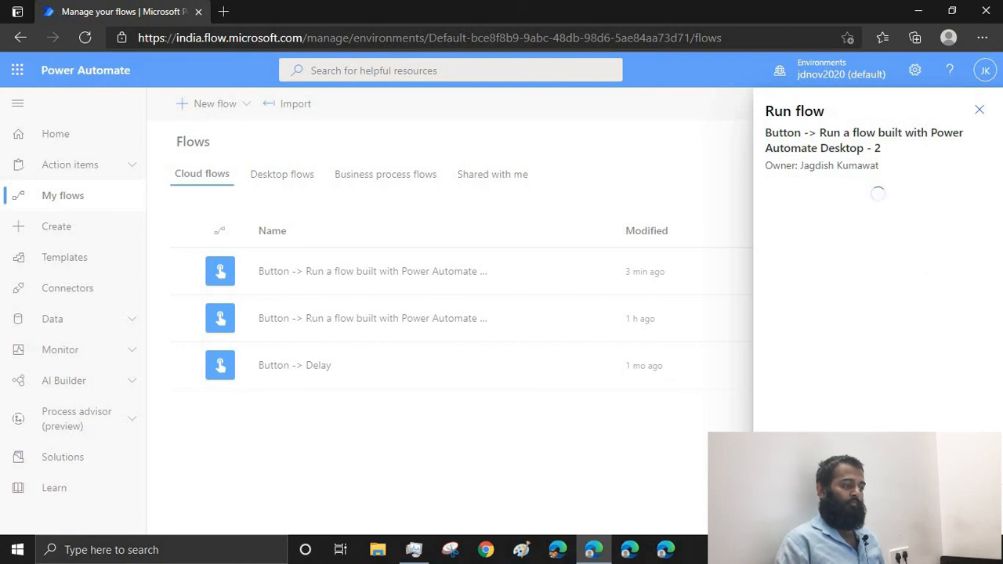
left_click(821, 423)
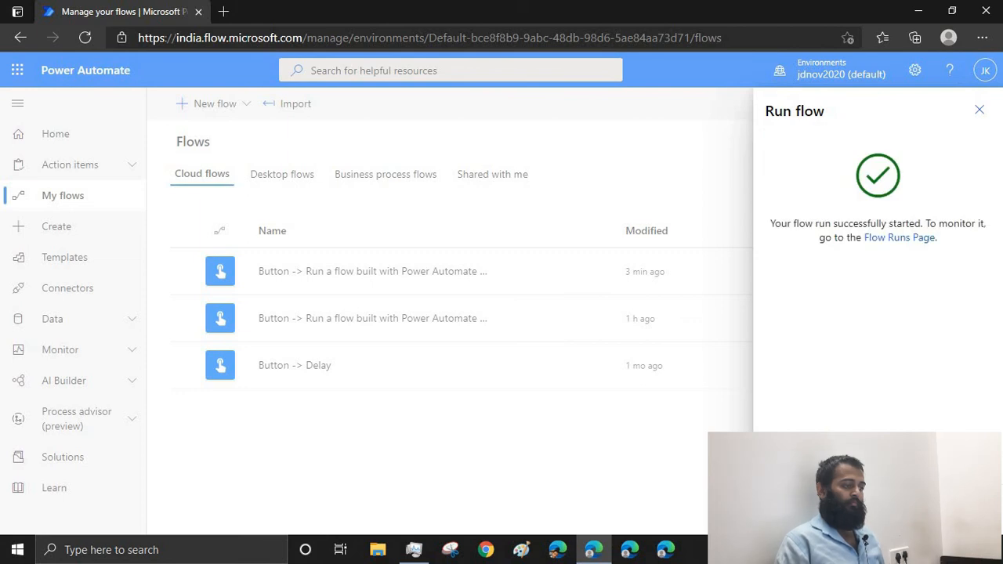
left_click(799, 511)
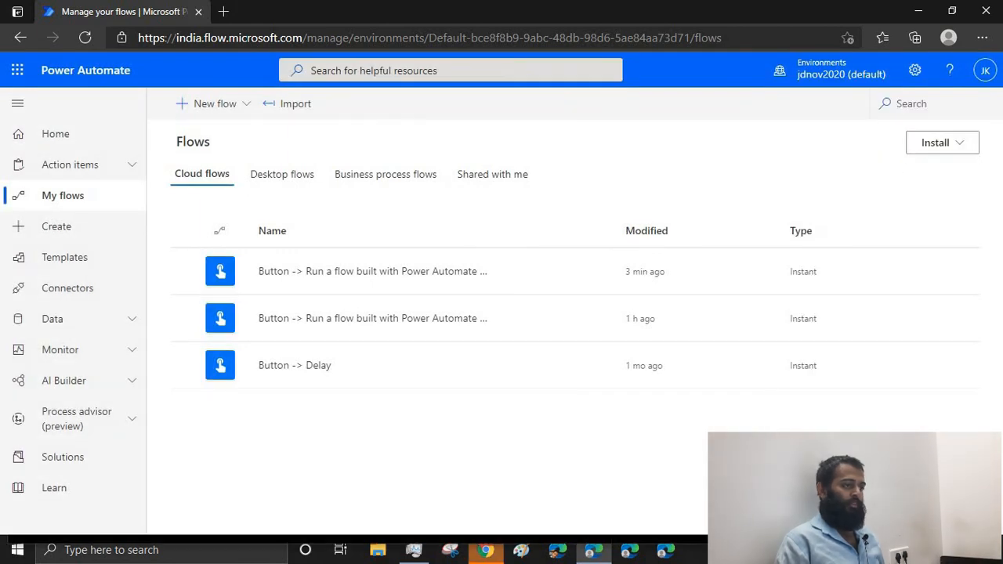
left_click(922, 10)
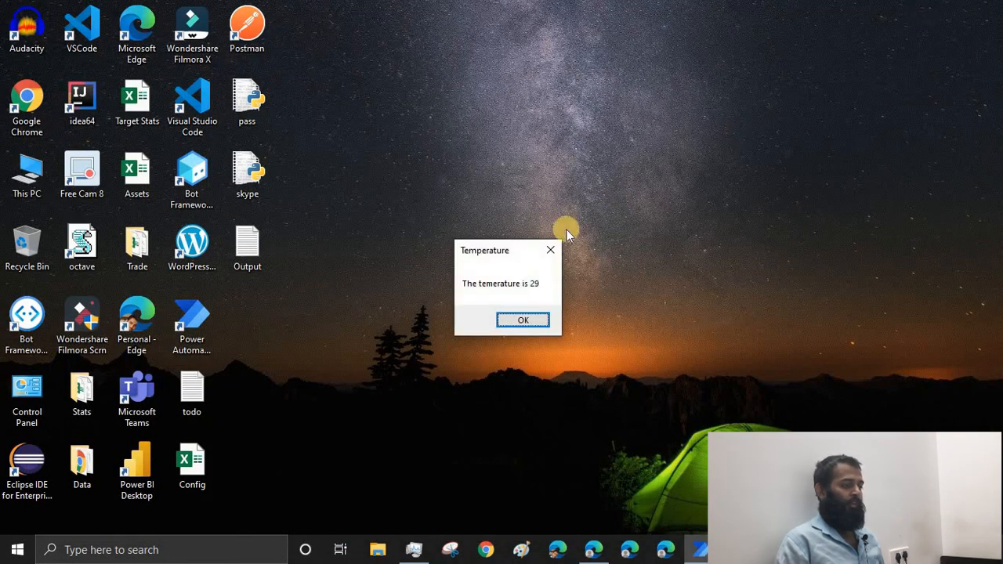
left_click(532, 322)
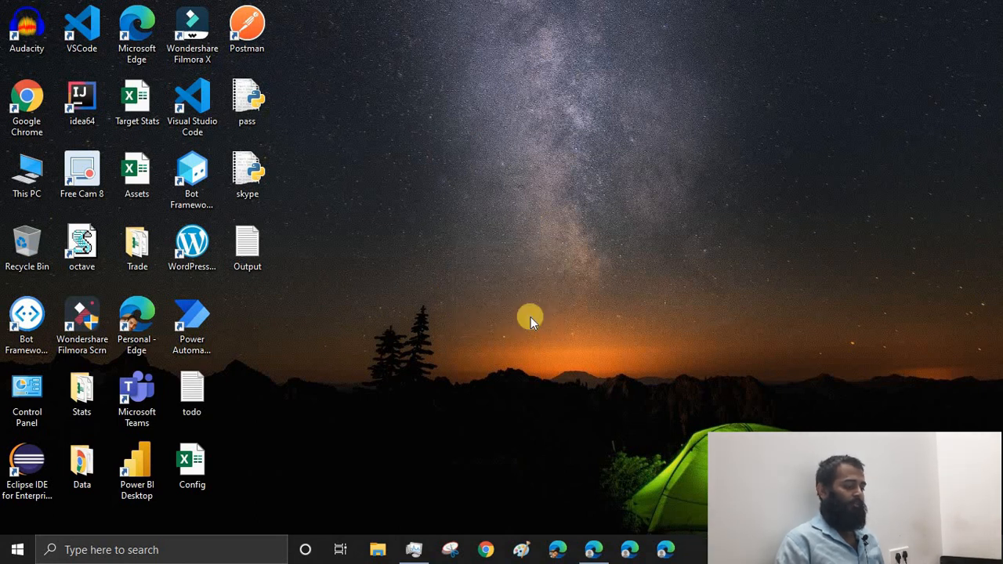
Open the cloud flow's run history and examine the error details of the 11:10 PM run.
left_click(593, 550)
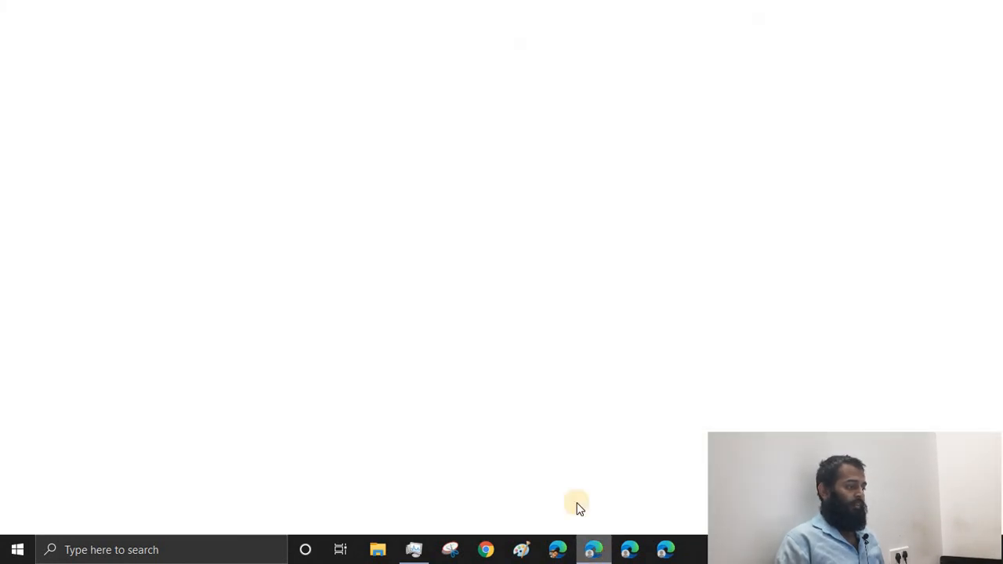
left_click(365, 270)
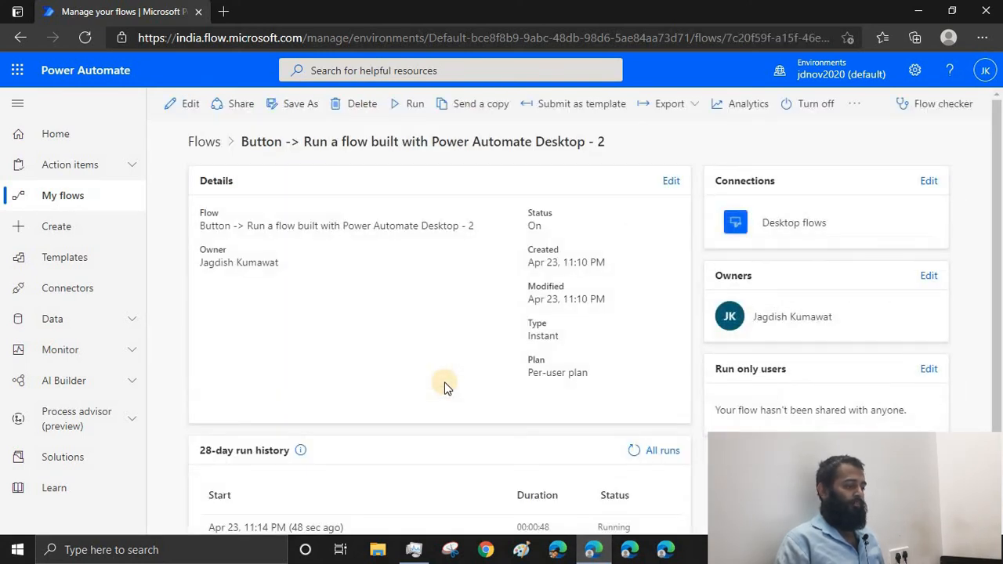
scroll(444, 387, "down", 1)
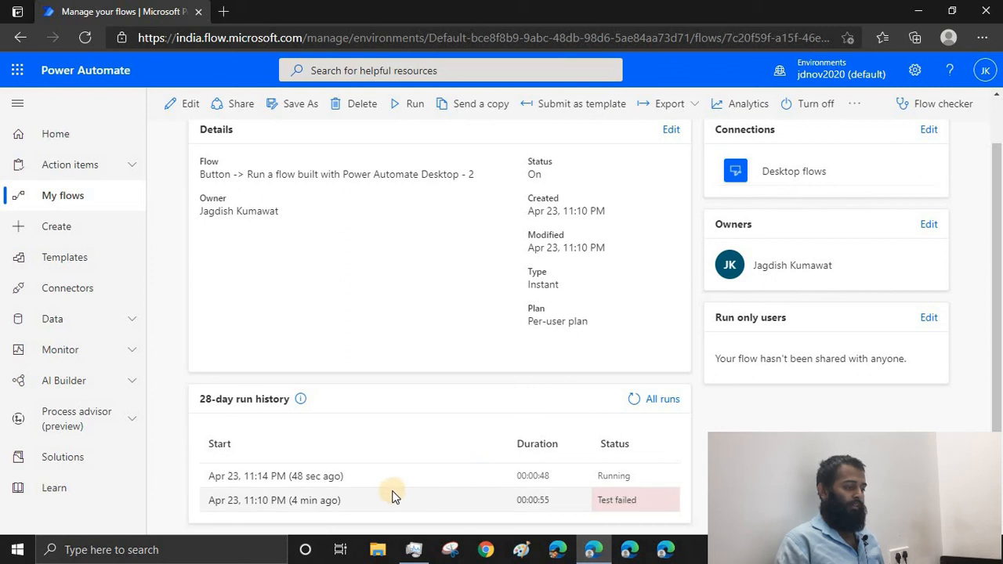
left_click(248, 501)
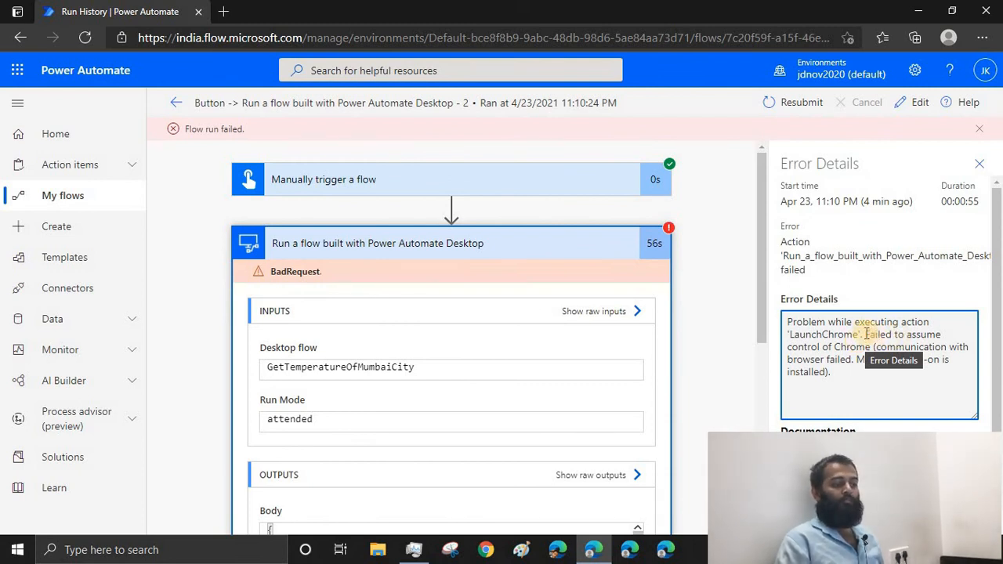
left_click_drag(865, 334, 870, 346)
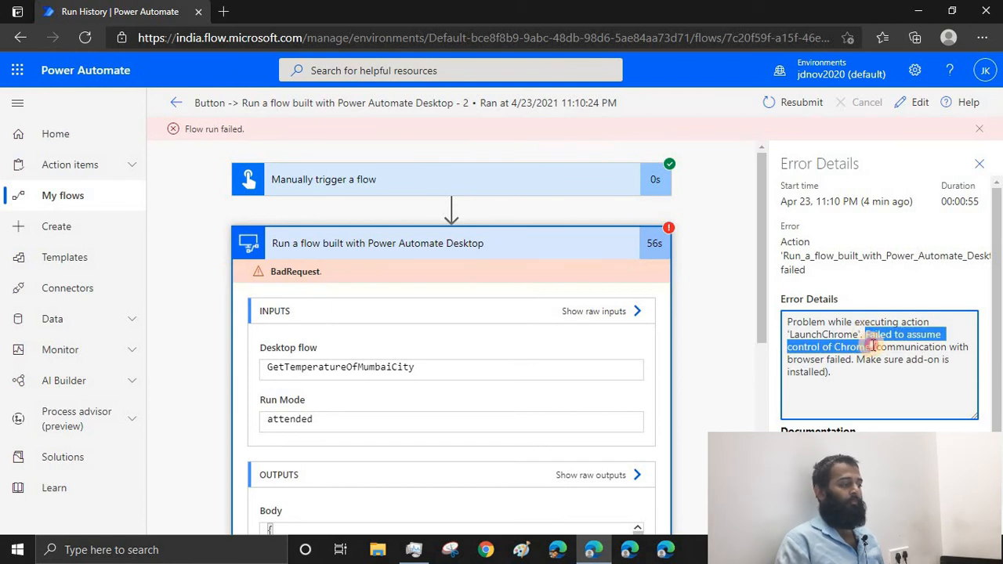
left_click(873, 346)
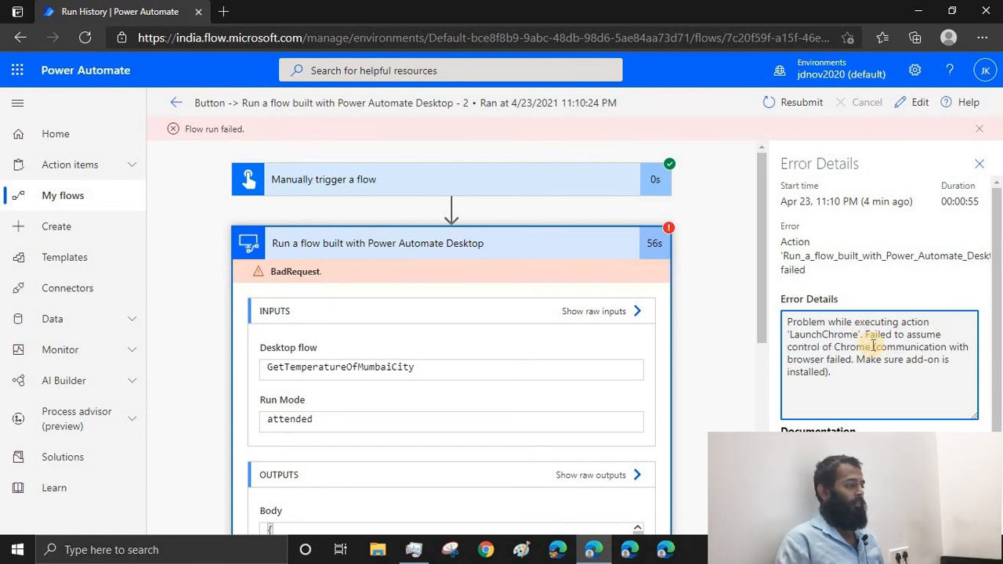
left_click(176, 103)
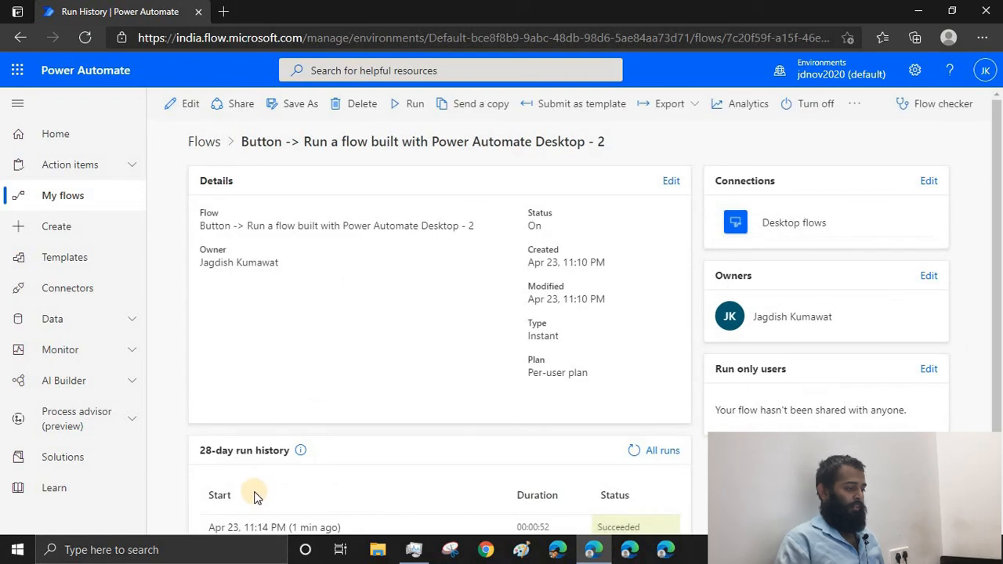
Examine the desktop flow action's inputs and outputs in the 11:14 PM run, and open the cloud flow for editing.
scroll(255, 497, "down", 1)
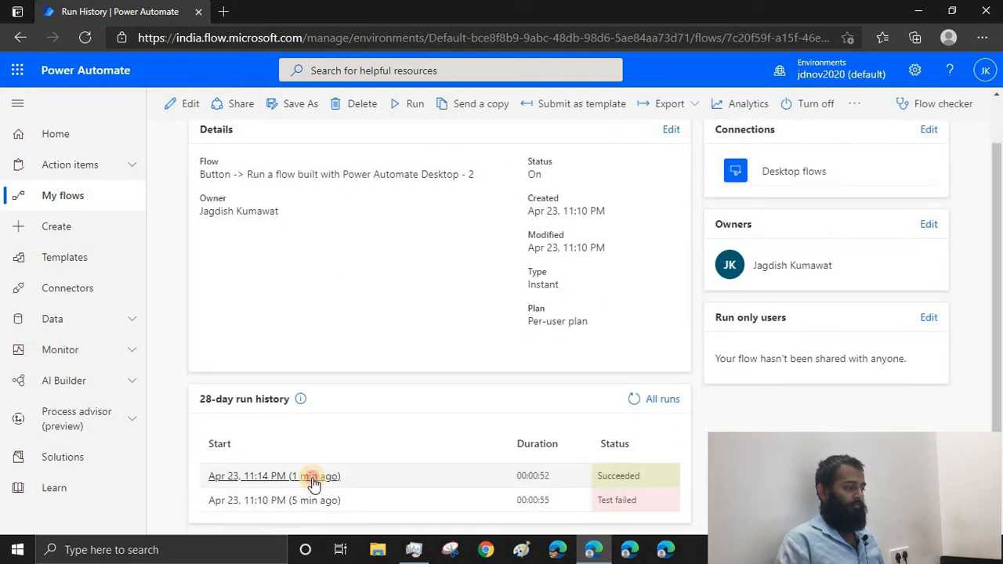
left_click(313, 482)
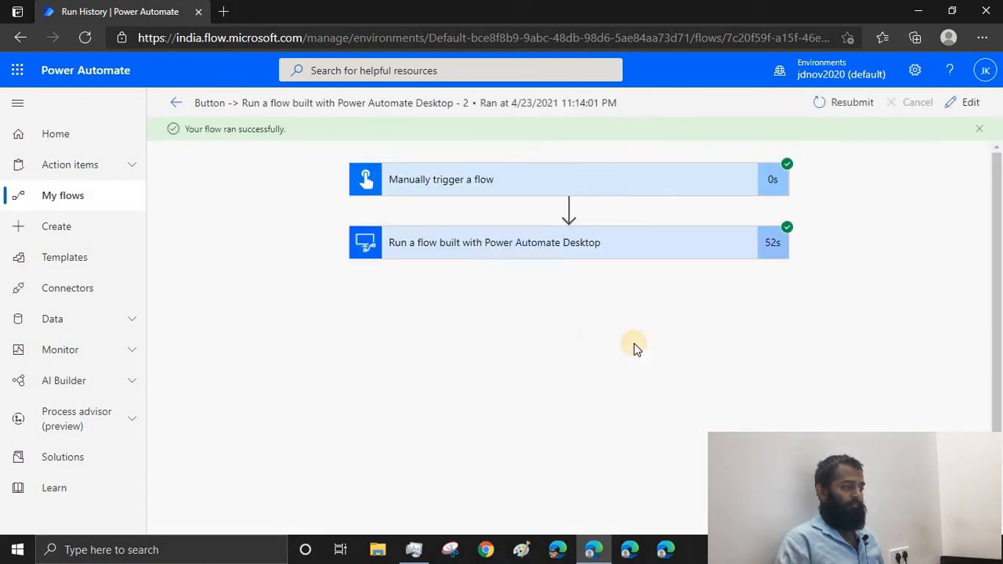
left_click(503, 237)
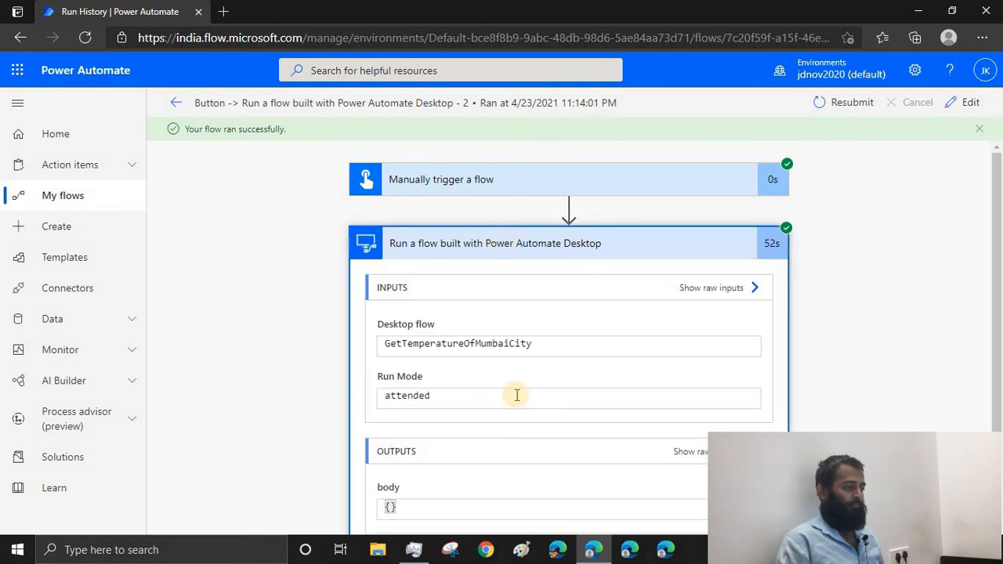
scroll(517, 403, "down", 1)
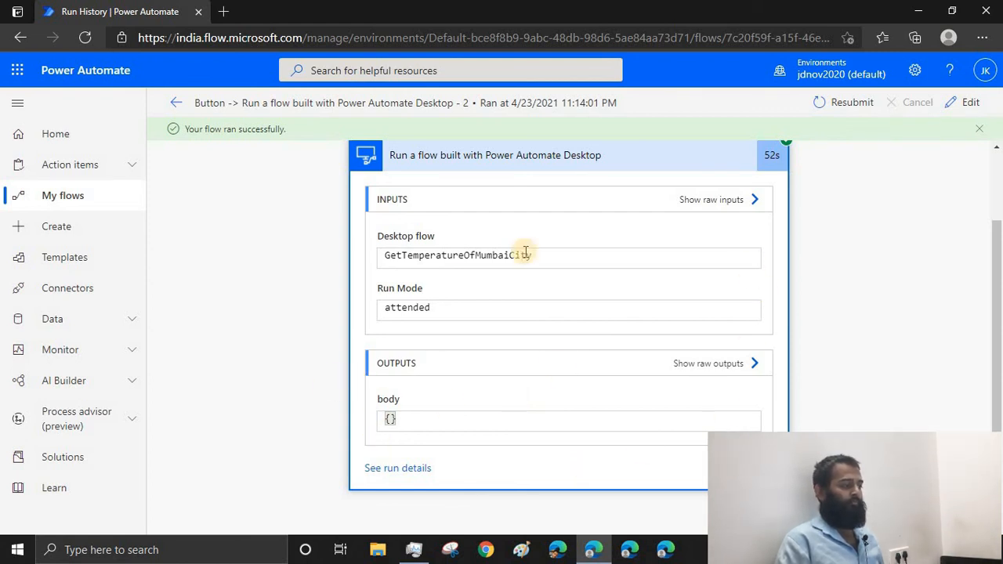
scroll(447, 253, "up", 1)
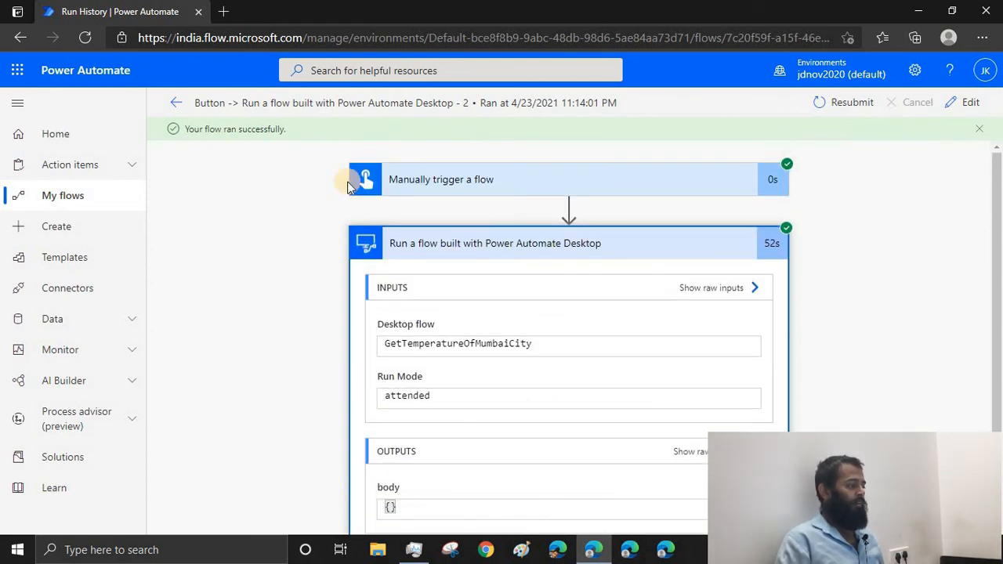
left_click(179, 110)
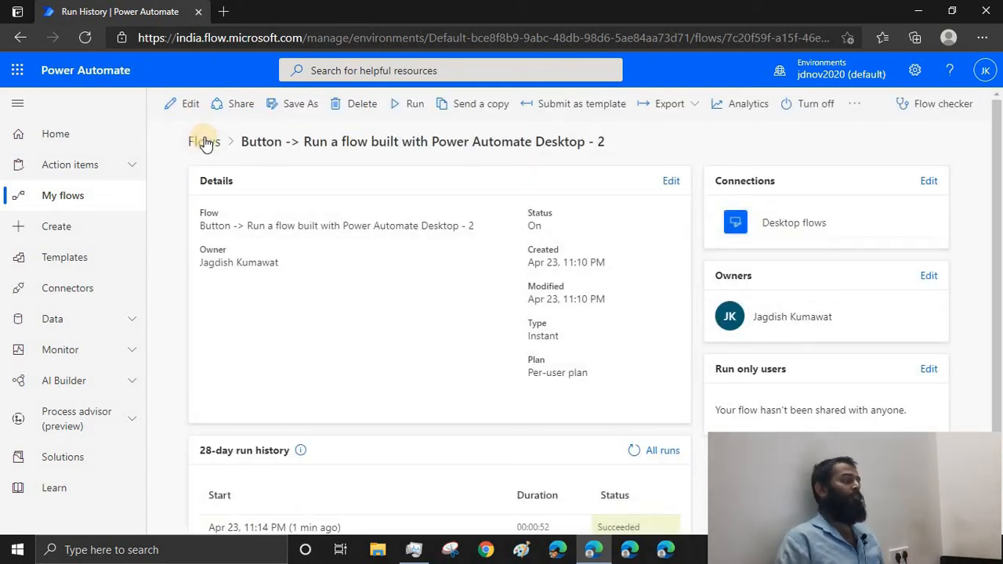
left_click(186, 105)
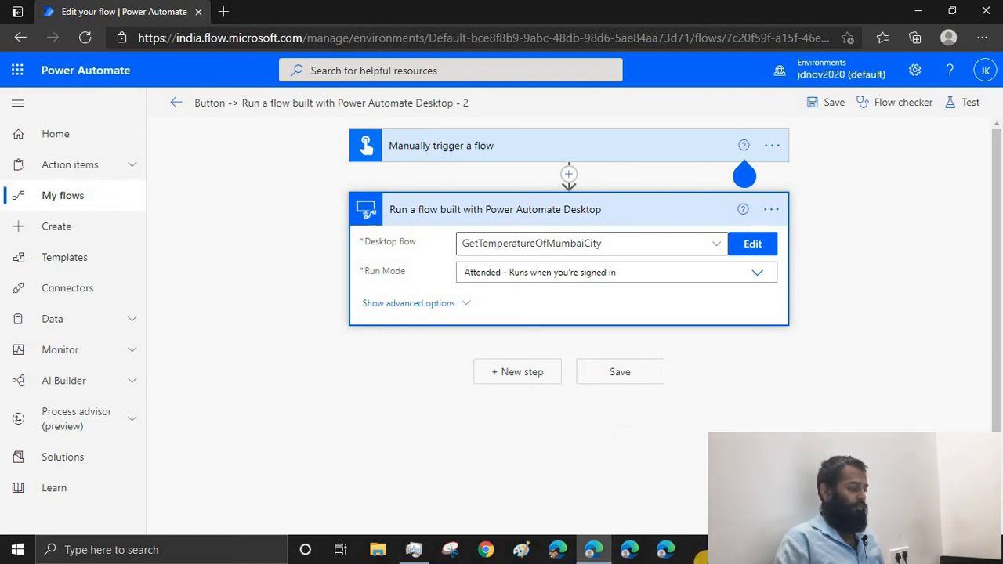
Open the On-premises data gateway app, view its status and sign-in form, and cancel the sign-in.
left_click(3, 550)
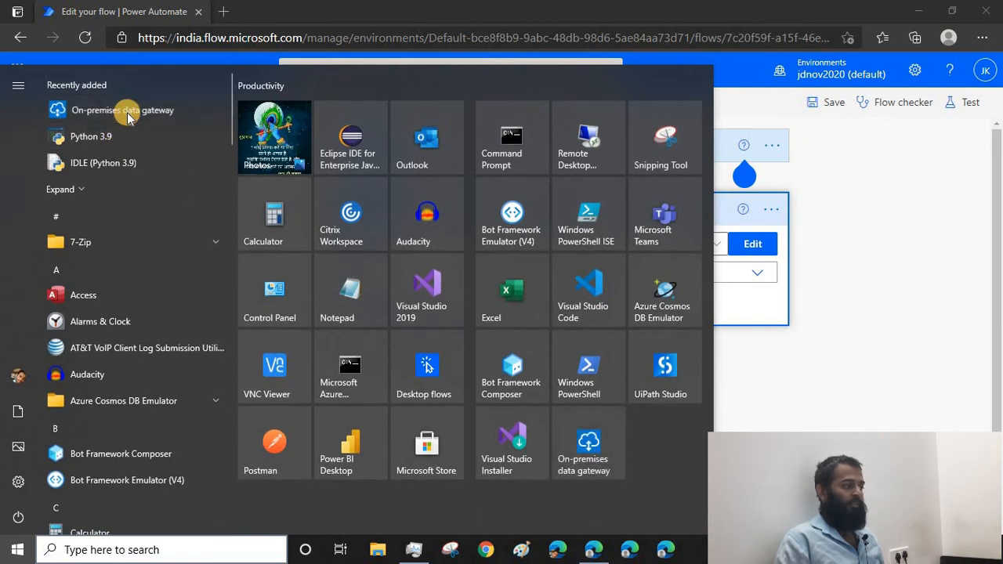
left_click(538, 132)
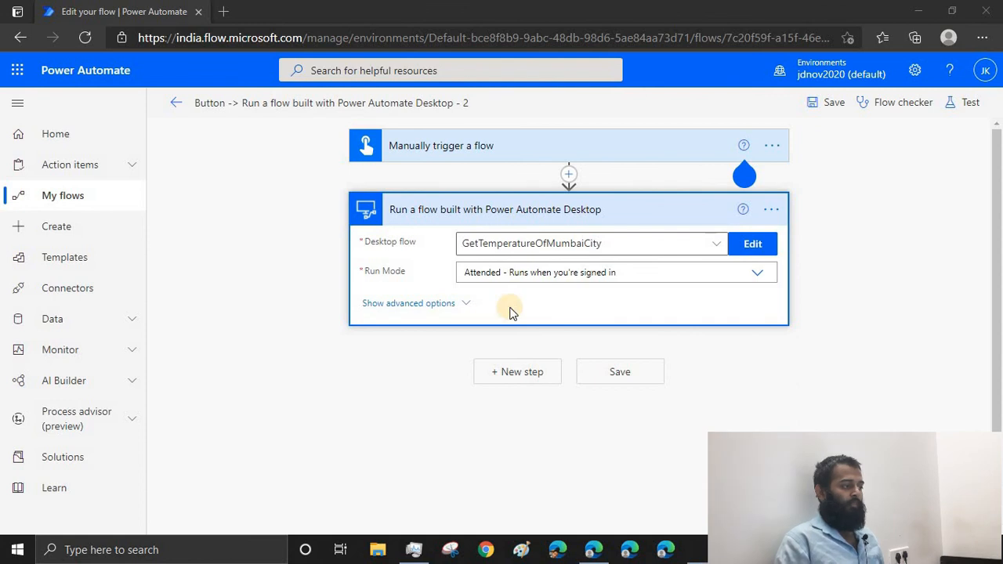
left_click_drag(533, 63, 381, 50)
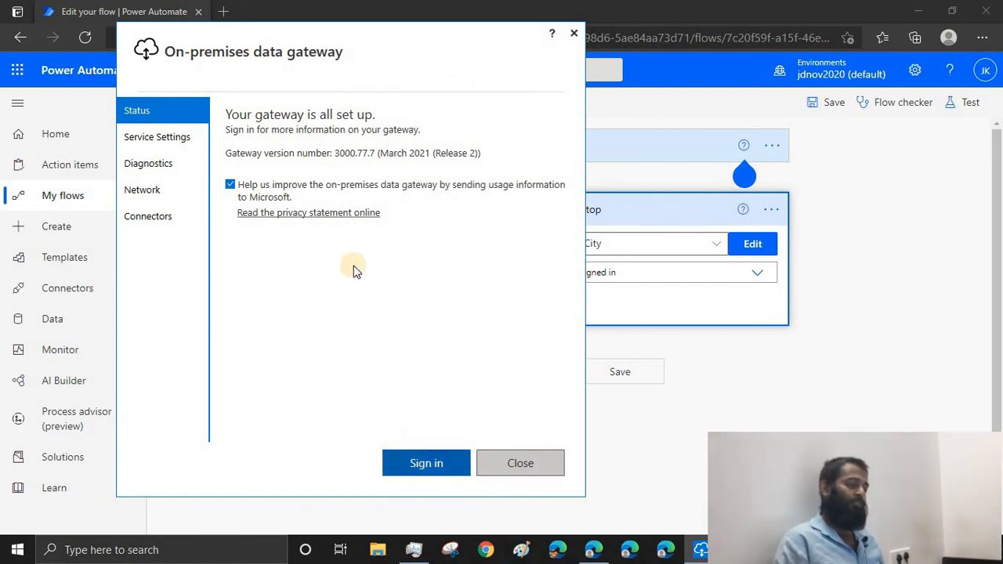
left_click(457, 467)
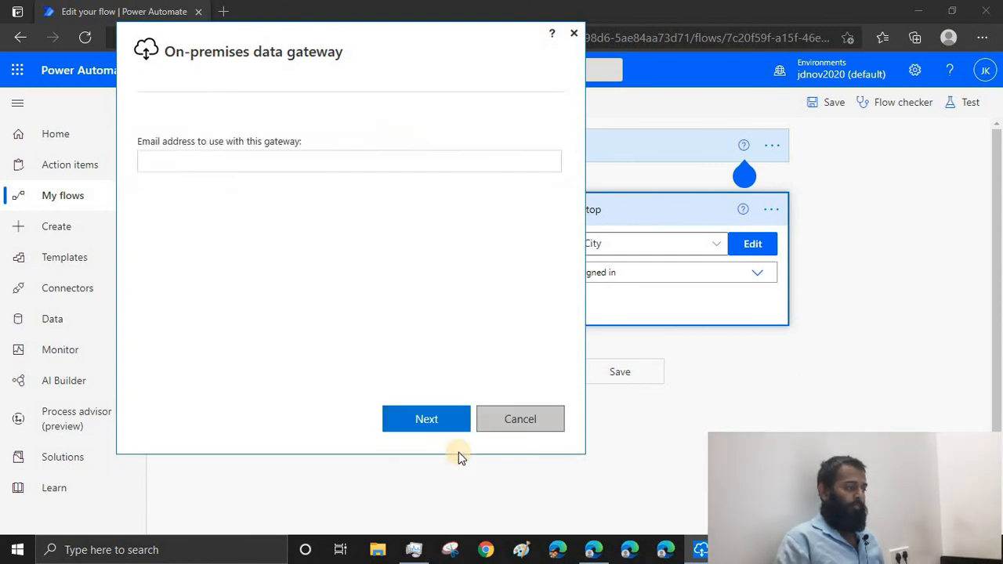
left_click(418, 169)
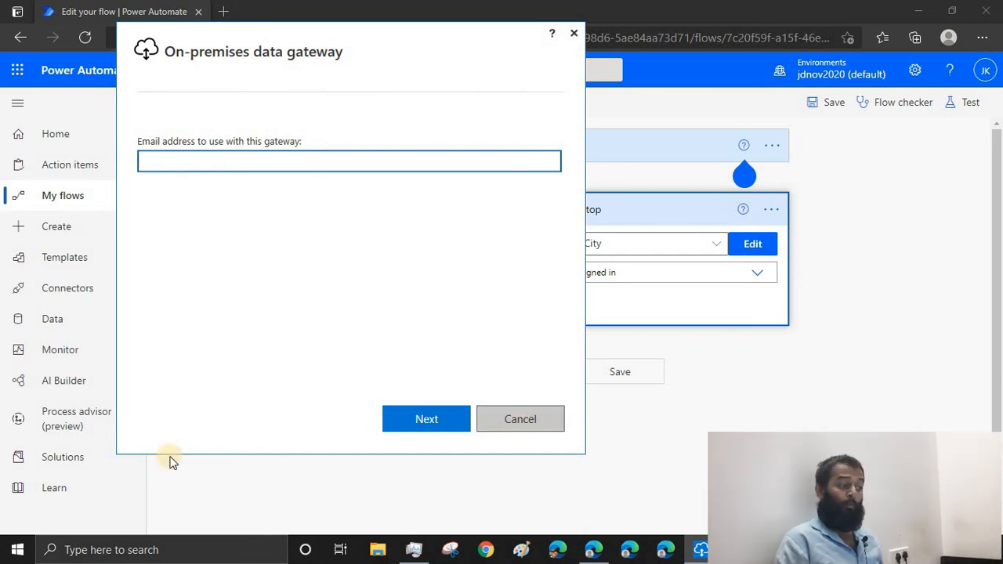
left_click(542, 420)
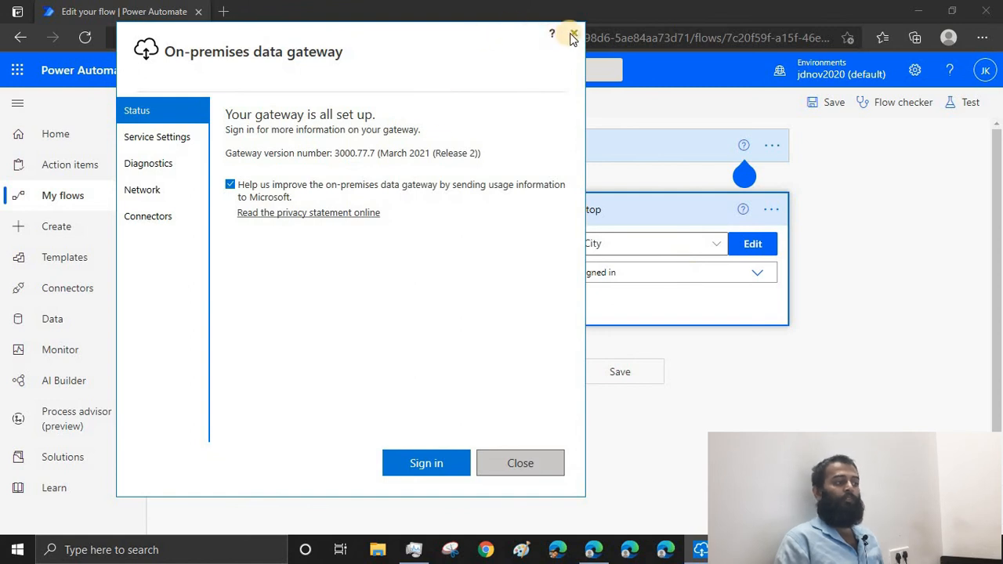